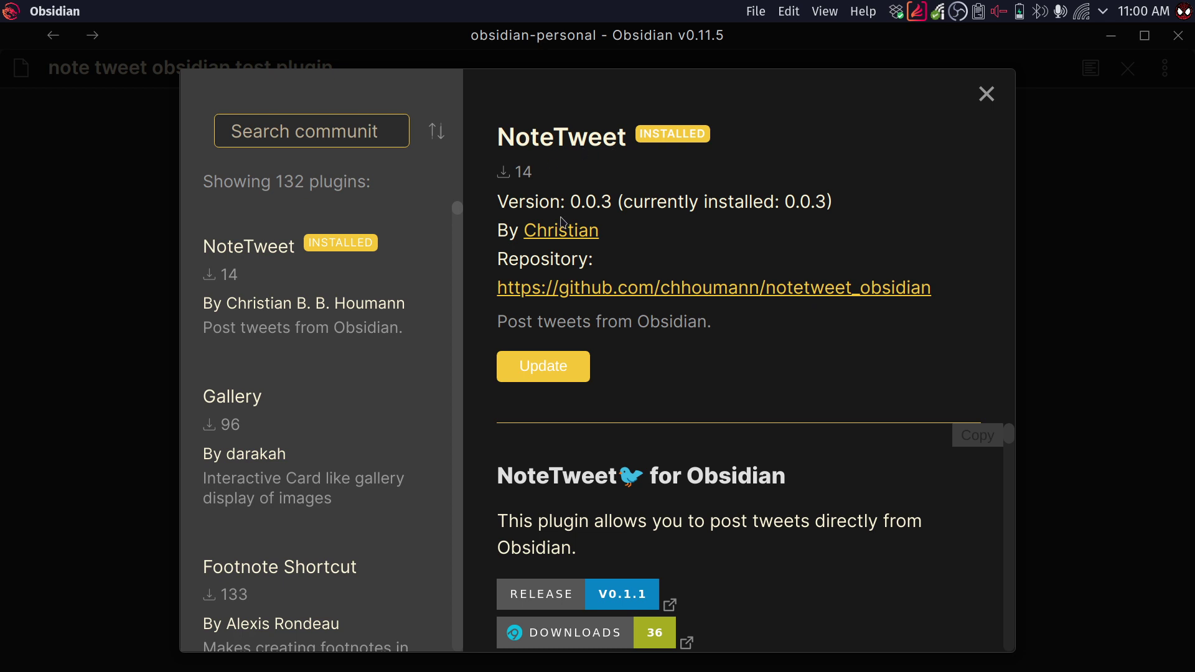
# Search the community plugin browser for 'twee' and open NoteTweet's details
pyautogui.press('Escape')
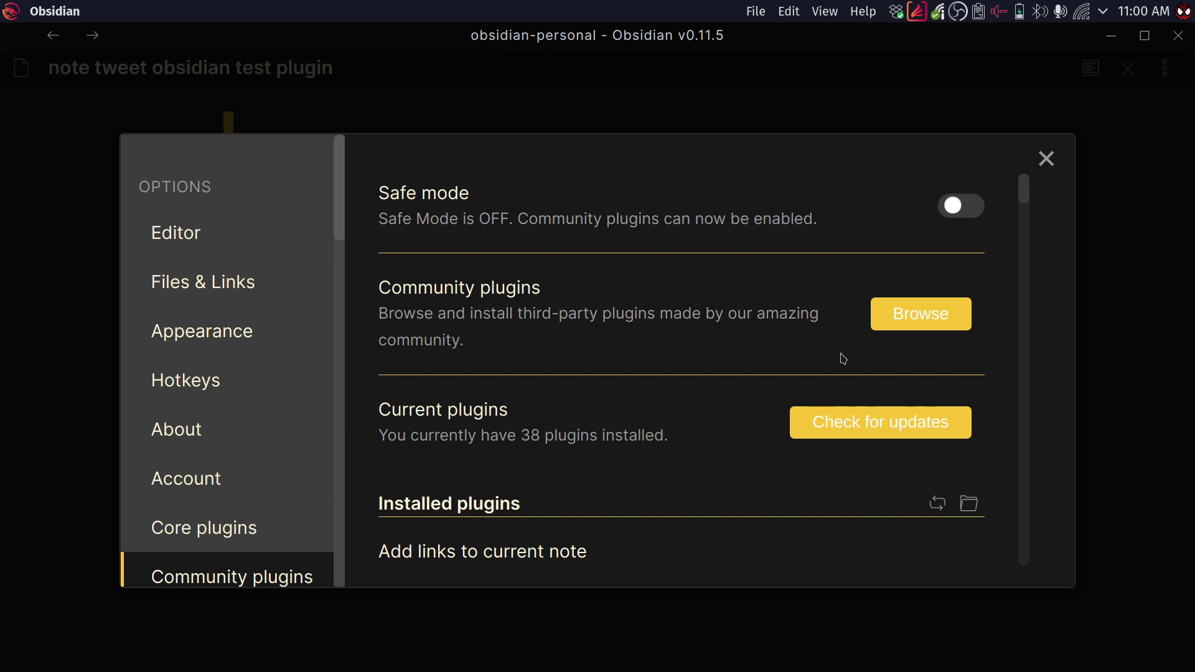
pyautogui.click(919, 327)
pyautogui.write('twee')
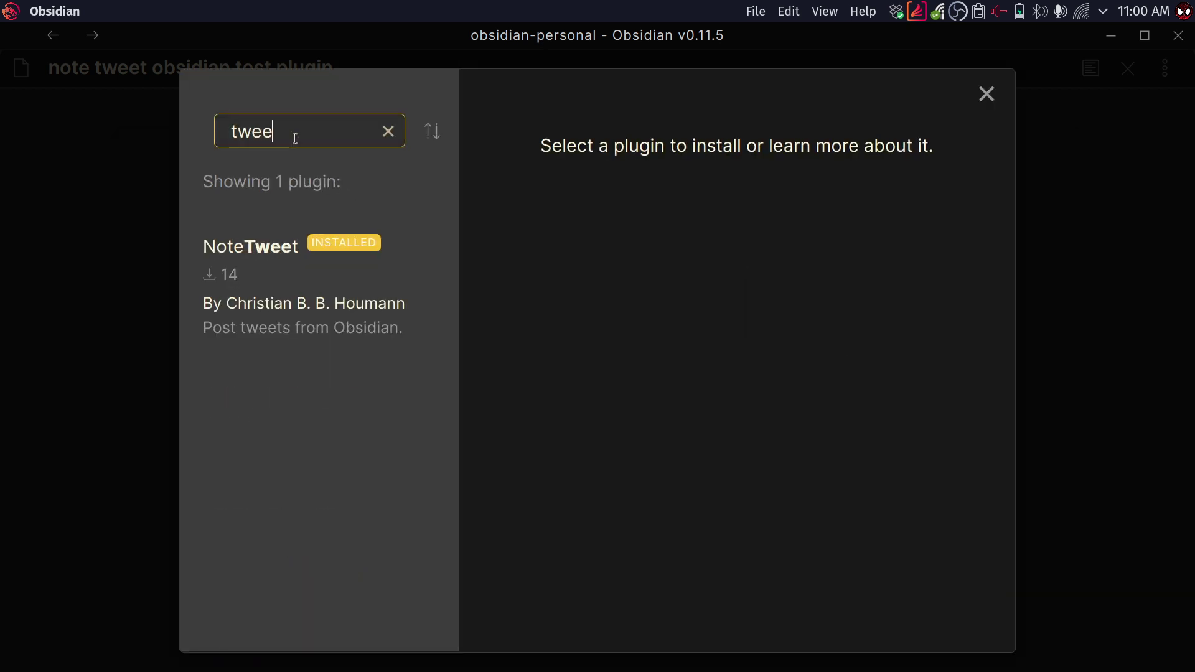
pyautogui.click(296, 274)
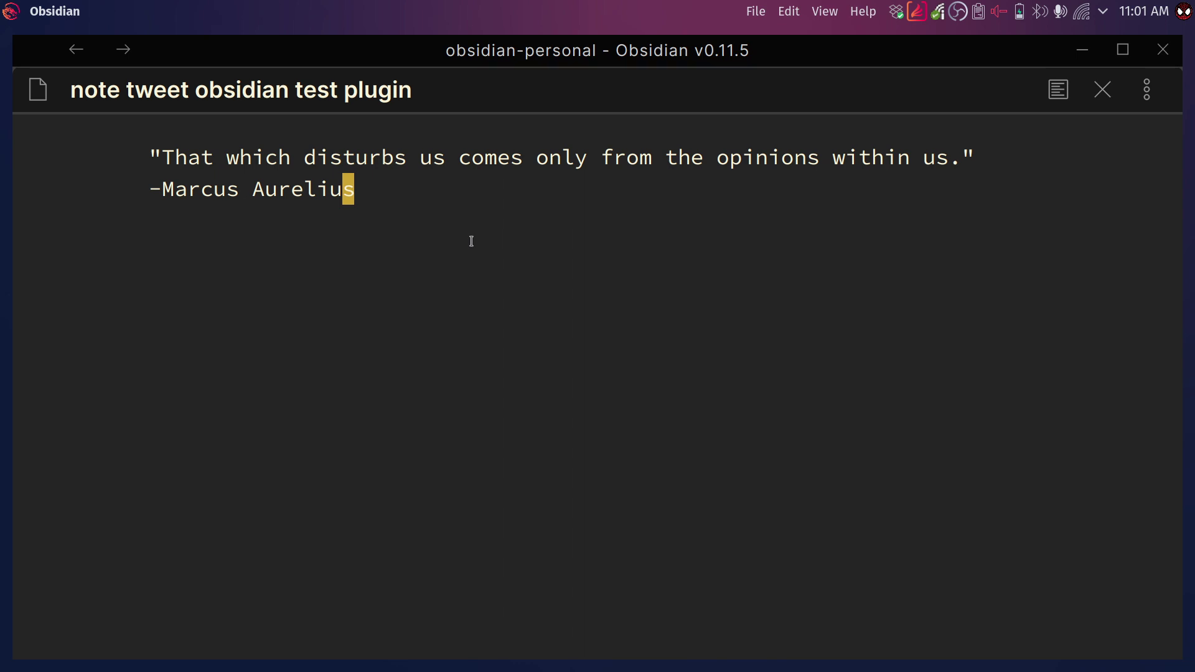
# Select the whole Marcus Aurelius quote, post it with 'NoteTweet: Post Selected as Tweet', and view it live
pyautogui.hotkey('ctrl', 'a')
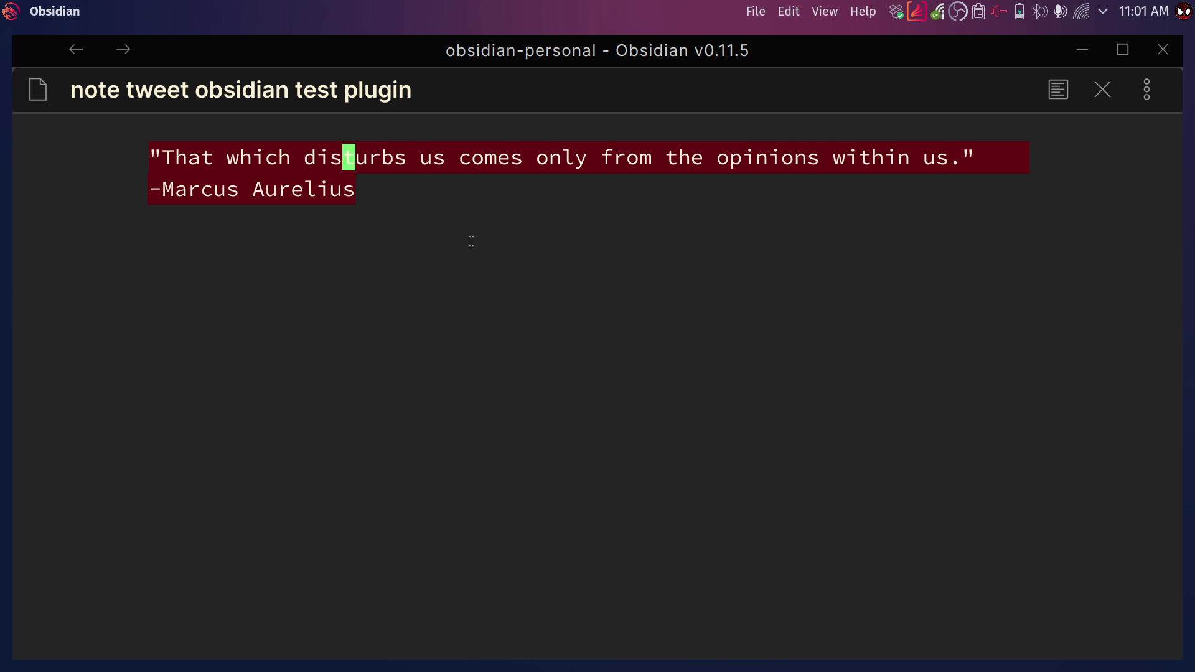
pyautogui.hotkey('ctrl', 'p')
pyautogui.write('tweet')
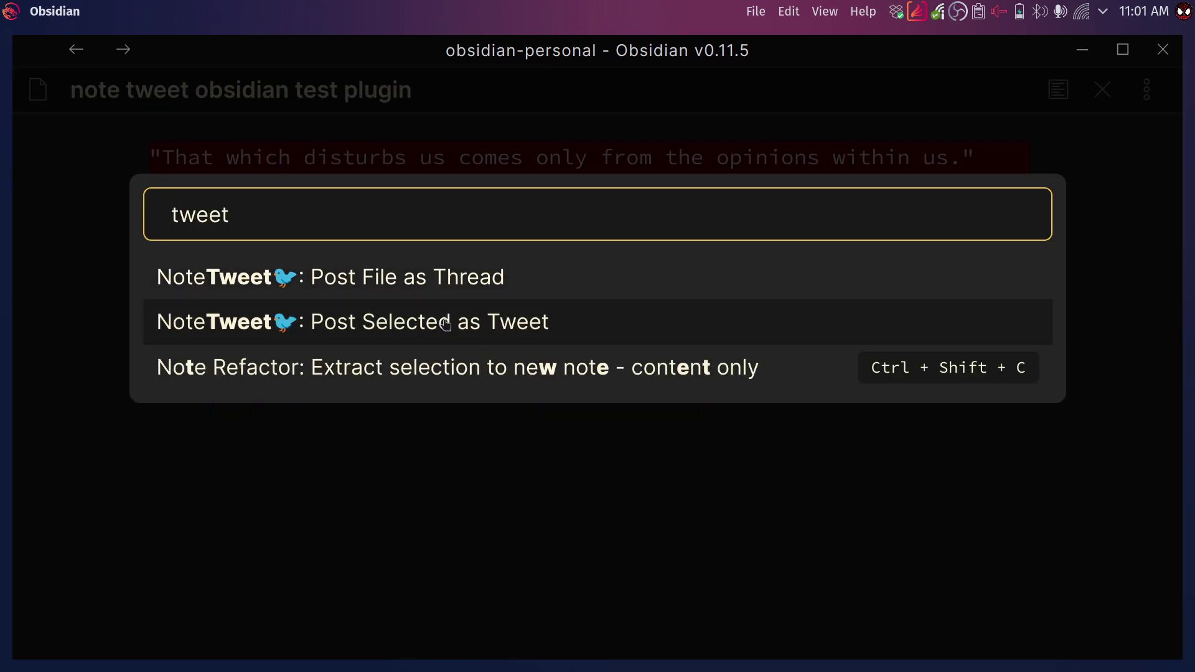
pyautogui.click(483, 332)
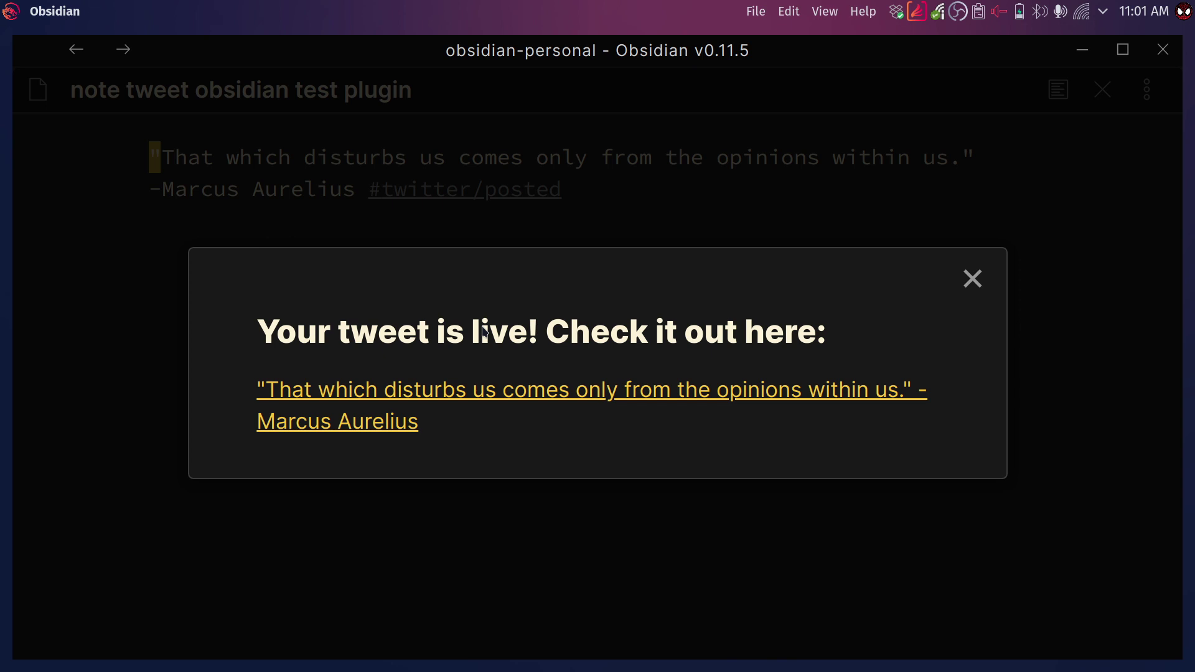
pyautogui.click(504, 404)
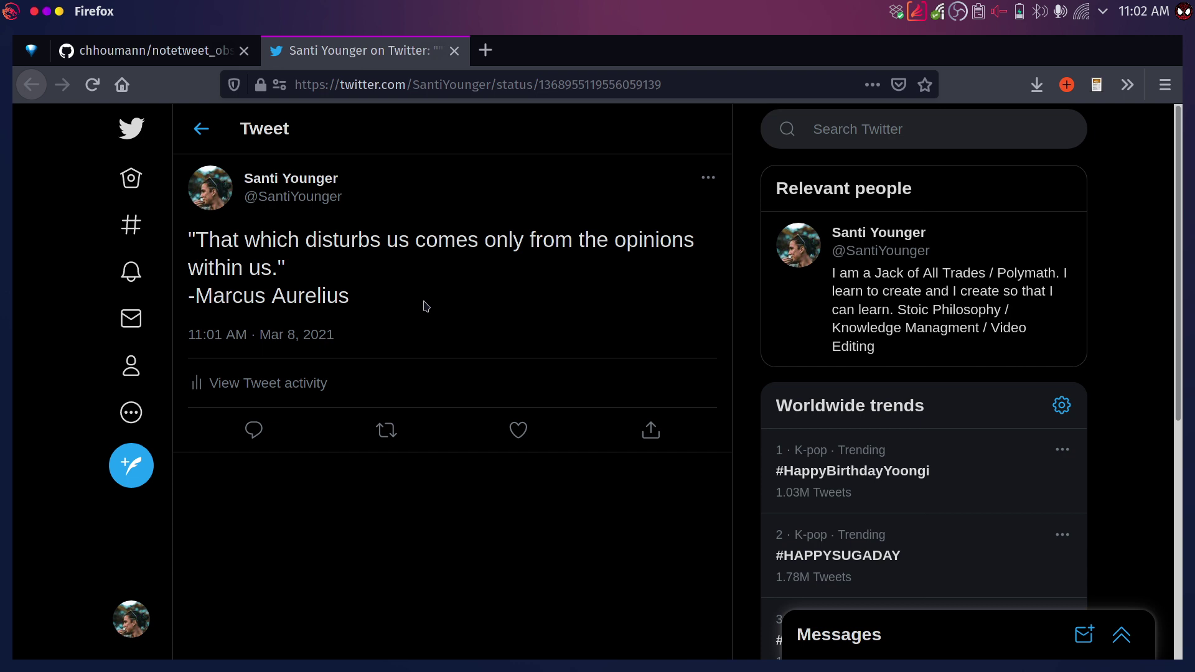
# Highlight, then deselect, the quote text in the live tweet
pyautogui.moveTo(382, 307); pyautogui.dragTo(181, 247)
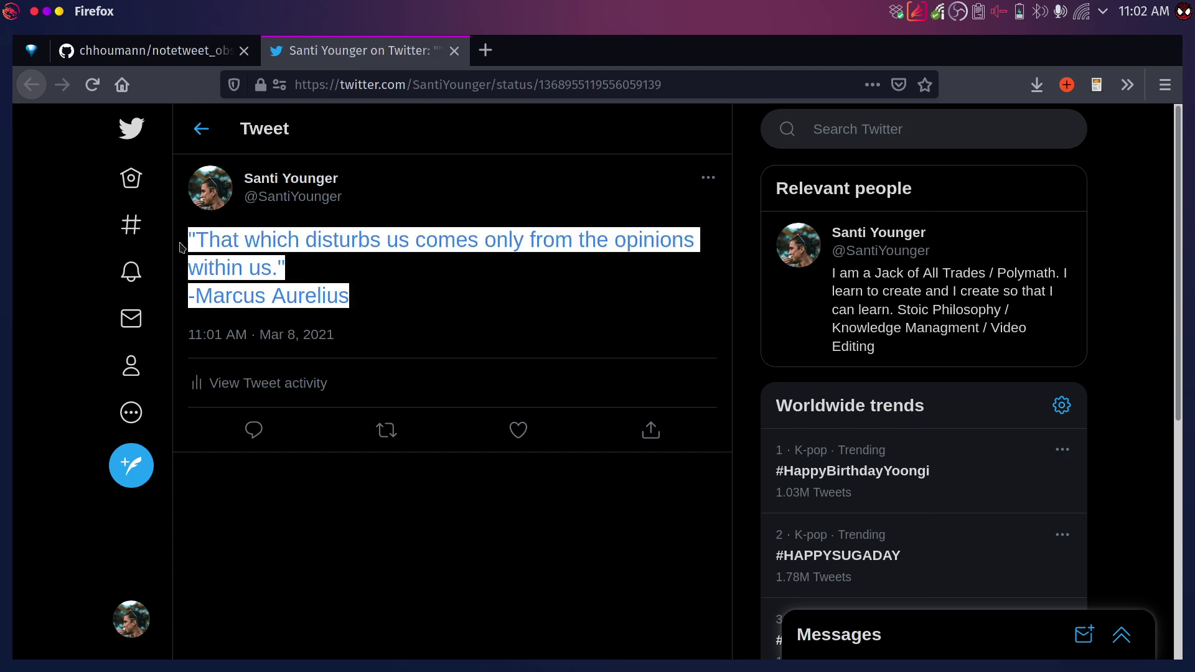
pyautogui.click(286, 287)
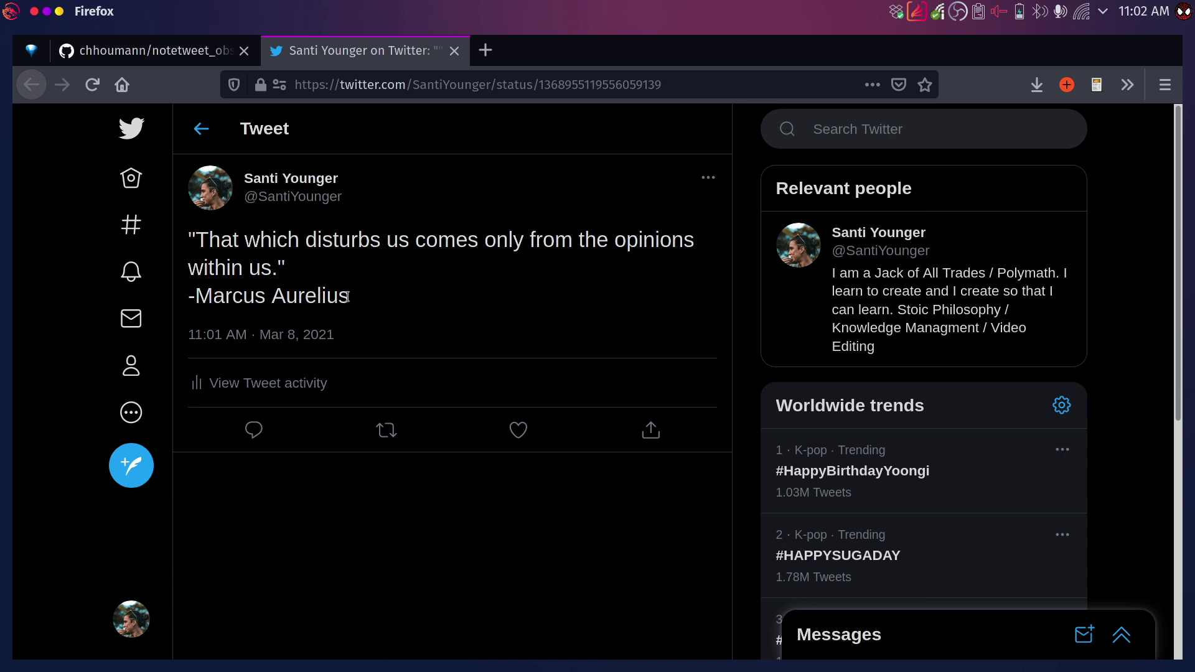
# Back in Obsidian, dismiss the tweet-live message and highlight the new #twitter/posted tag
pyautogui.hotkey('alt', 'Tab')
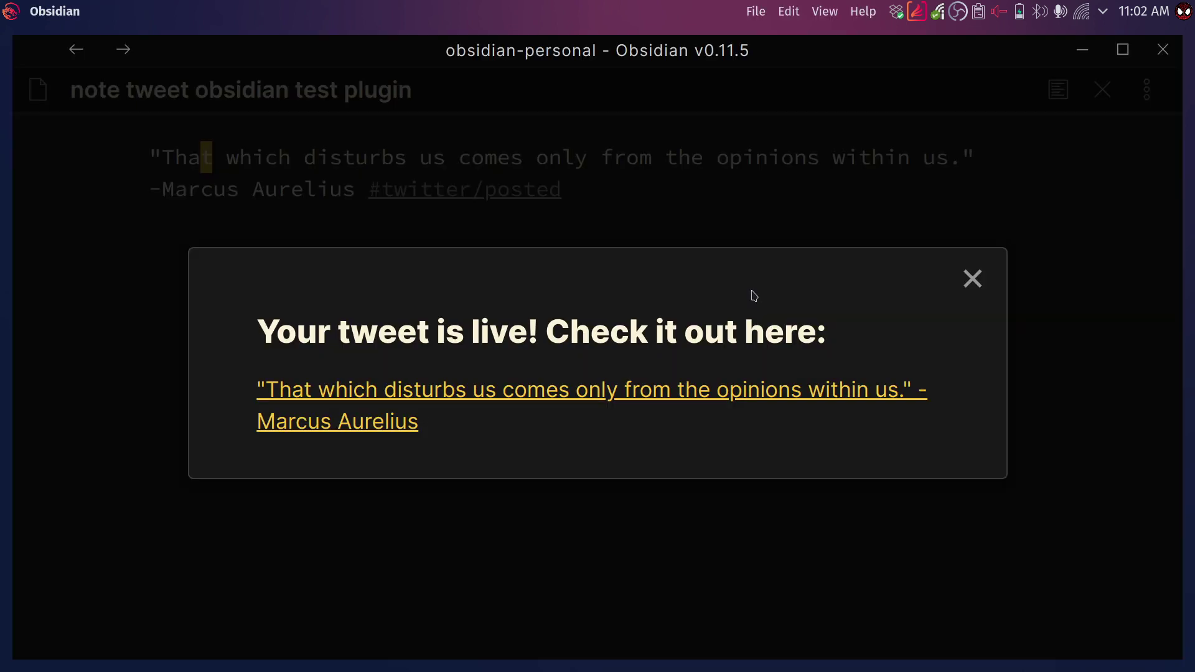
pyautogui.click(972, 282)
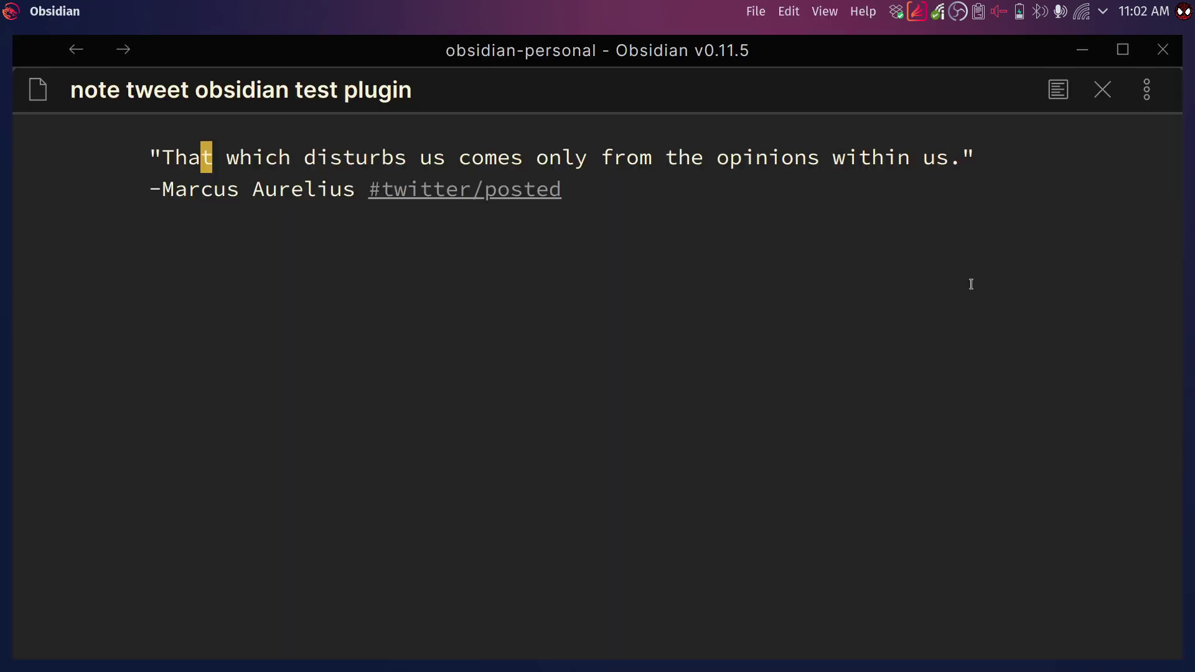
pyautogui.moveTo(374, 189); pyautogui.dragTo(568, 210)
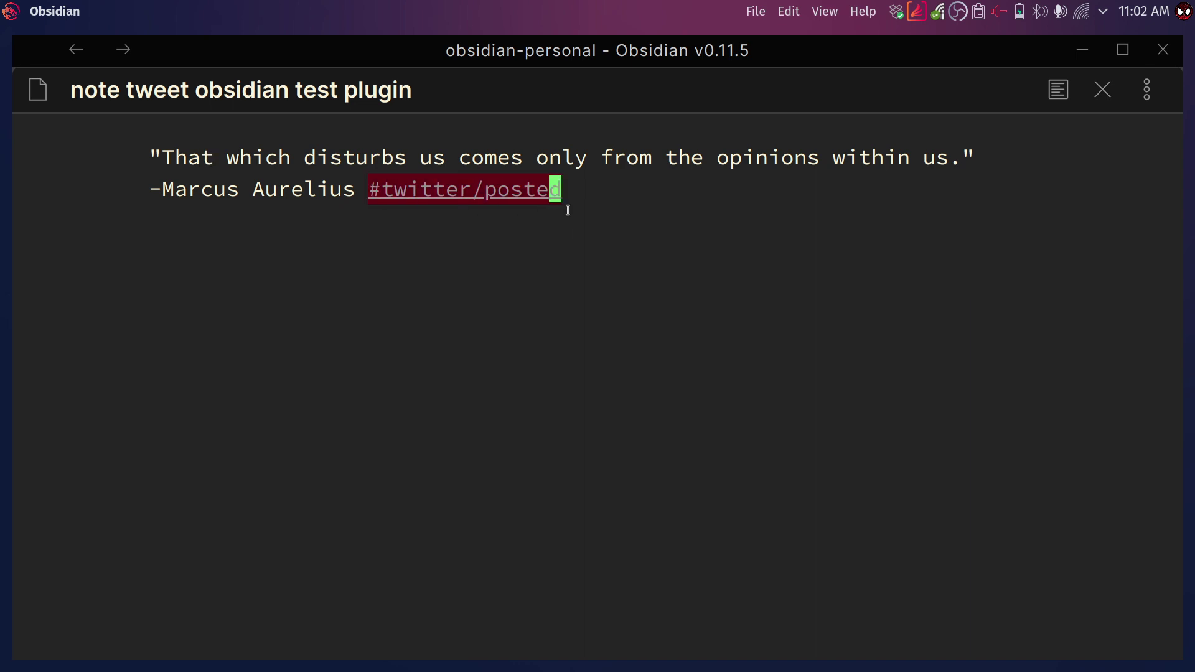
pyautogui.press('Escape')
pyautogui.press('a')
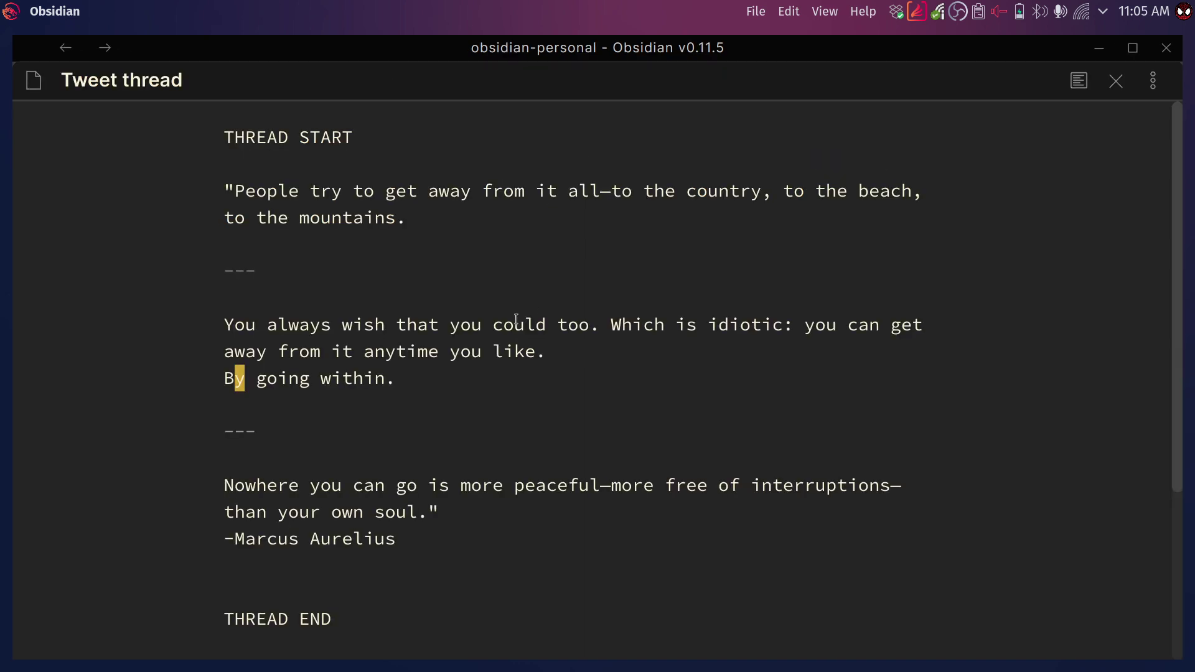
# Highlight the THREAD START and THREAD END markers in the Tweet thread note
pyautogui.click(305, 179)
pyautogui.press('g')
pyautogui.press('g')
pyautogui.press('V')
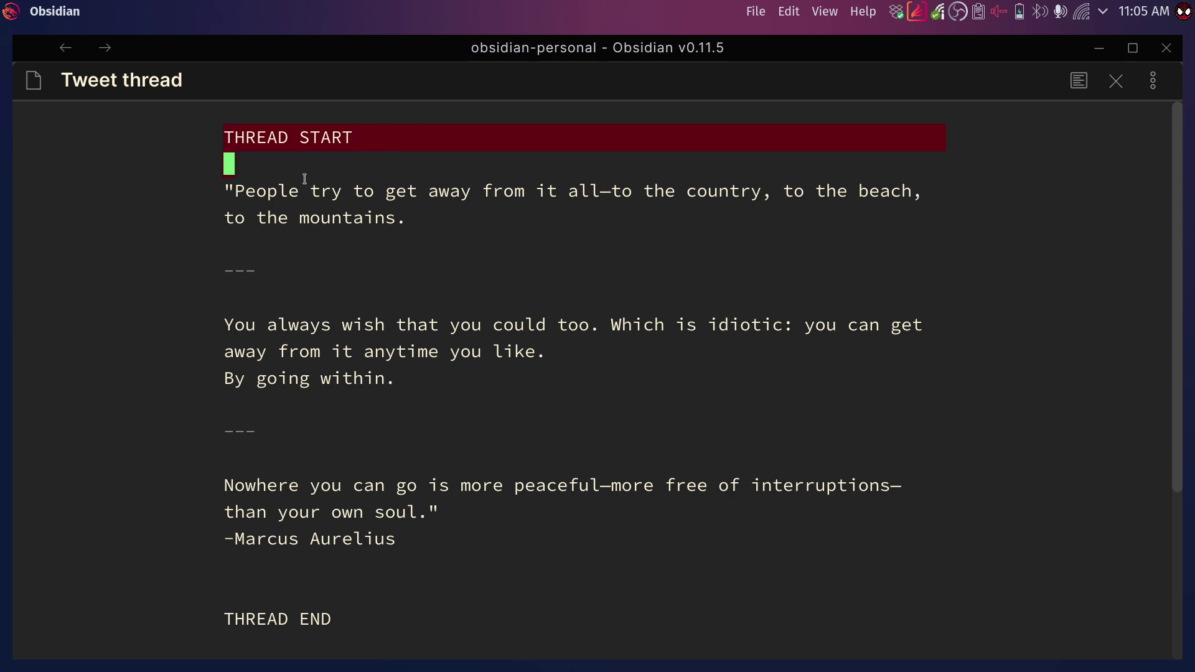
pyautogui.press('v')
pyautogui.press('Escape')
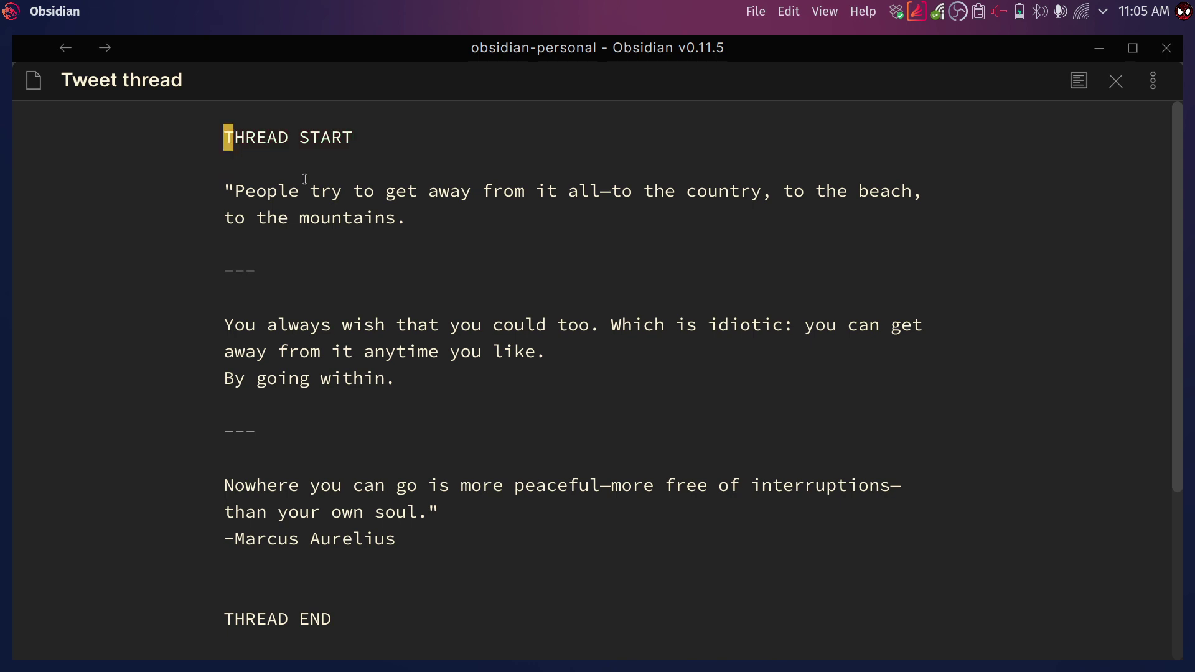
pyautogui.press('v')
pyautogui.press('$')
pyautogui.press('Escape')
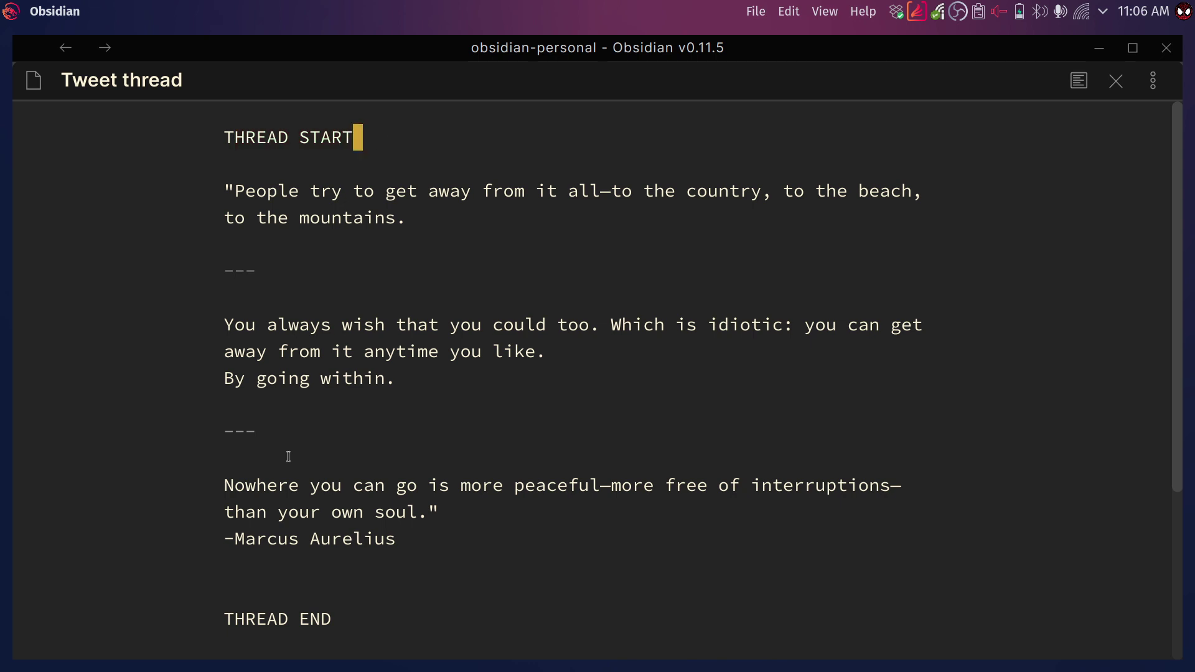
pyautogui.moveTo(221, 619); pyautogui.dragTo(387, 627)
pyautogui.press('Escape')
# Highlight each of the three quote sections and the --- separator dividing them
pyautogui.moveTo(298, 175); pyautogui.dragTo(363, 245)
pyautogui.moveTo(293, 312); pyautogui.dragTo(389, 379)
pyautogui.moveTo(304, 485); pyautogui.dragTo(213, 514)
pyautogui.press('Escape')
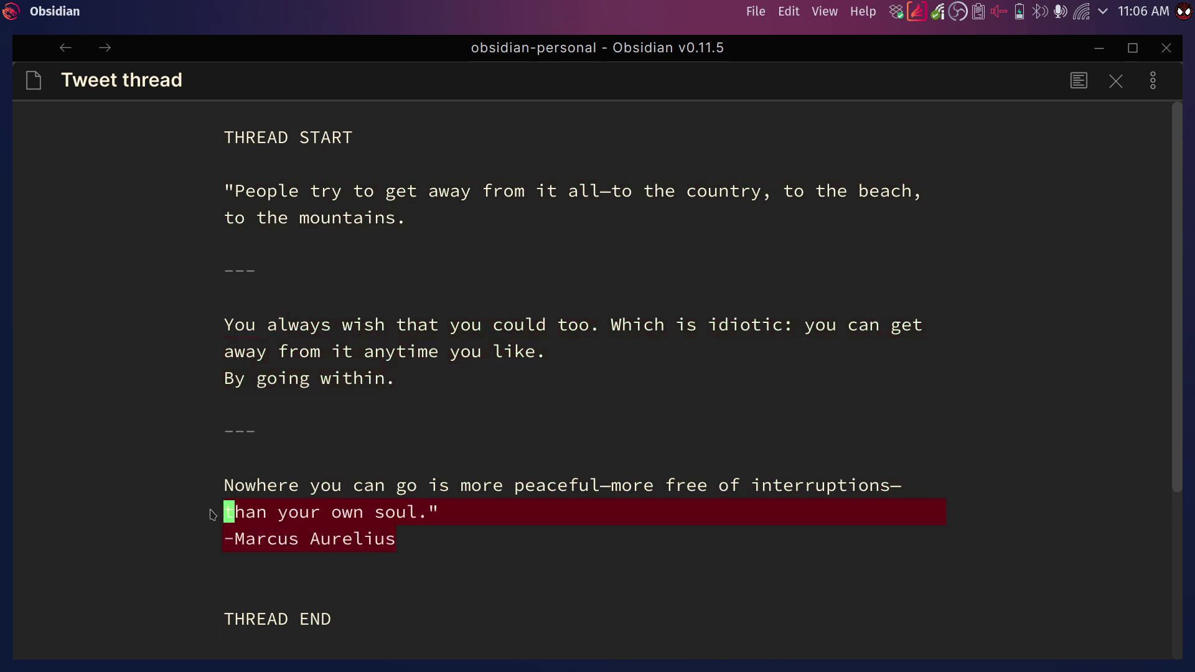
pyautogui.moveTo(256, 193); pyautogui.dragTo(248, 217)
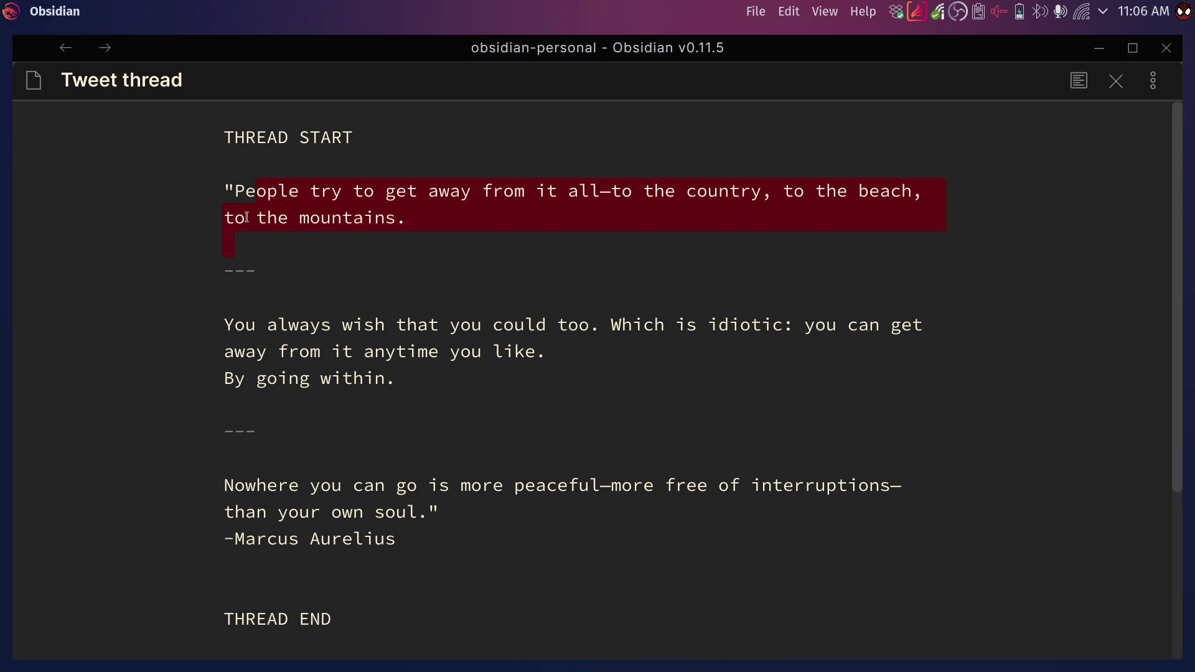
pyautogui.click(247, 217)
pyautogui.press('Down')
pyautogui.press('Down')
pyautogui.press('l')
pyautogui.press('v')
pyautogui.press('l')
pyautogui.press('Escape')
pyautogui.click(311, 512)
pyautogui.press('g')
pyautogui.press('g')
# Post the note with 'NoteTweet: Post File as Thread' and view the thread on Twitter
pyautogui.hotkey('ctrl', 'p')
pyautogui.write('tweet')
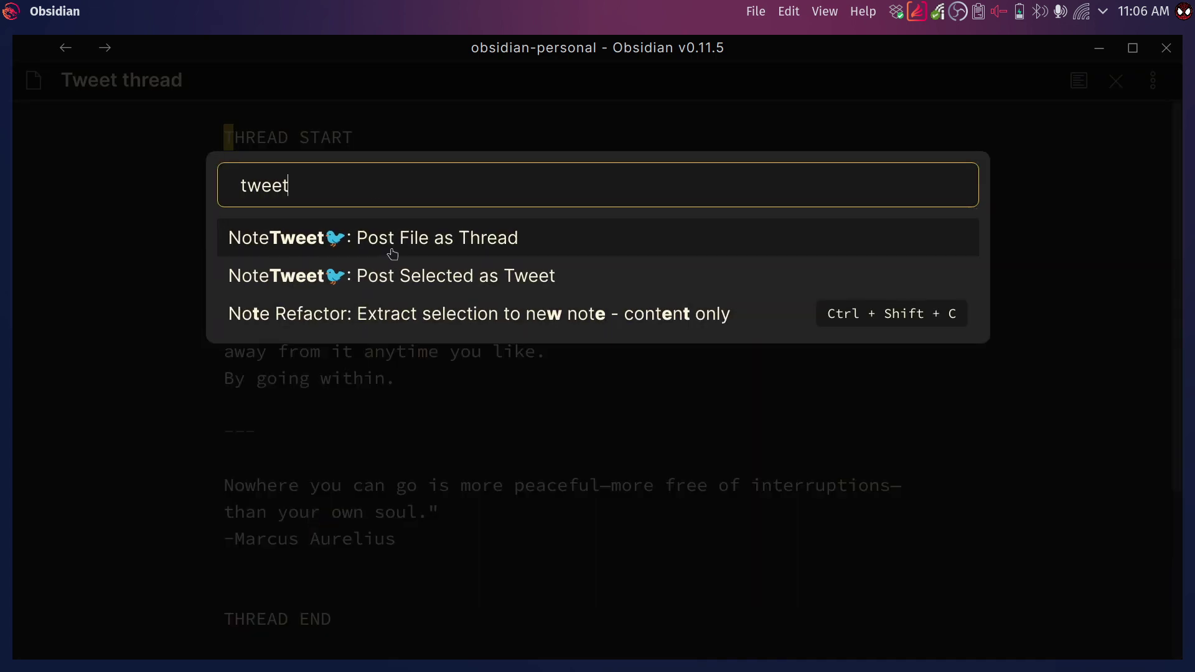
pyautogui.click(462, 247)
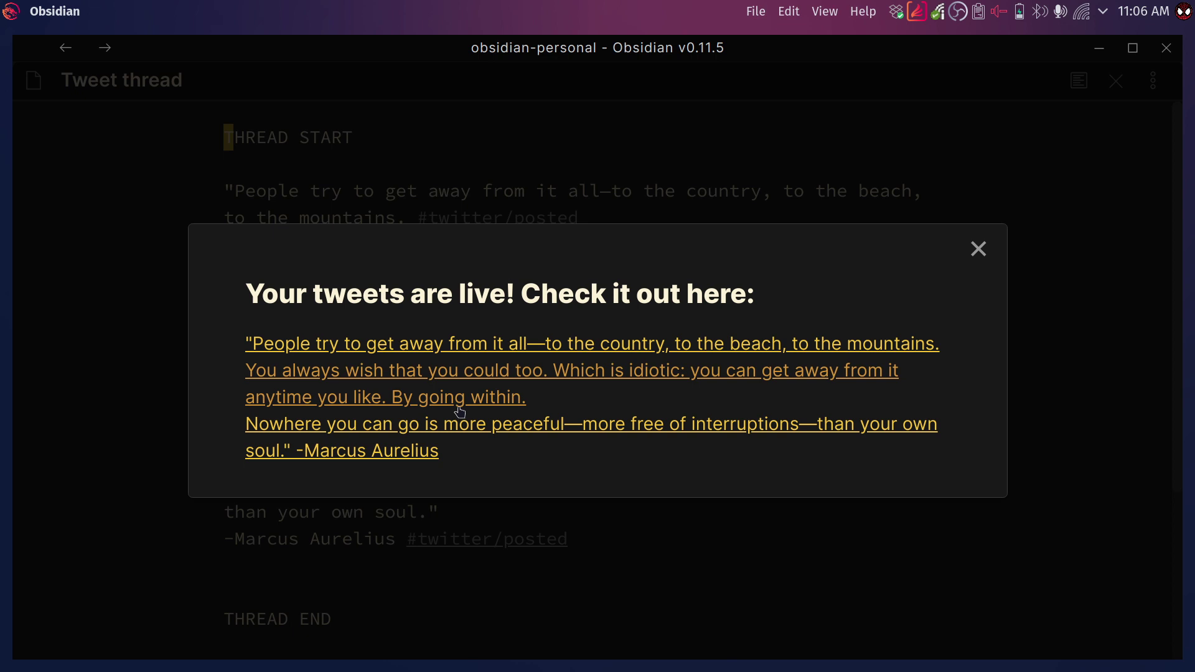
pyautogui.click(487, 354)
# Highlight the opening tweet and both chained replies of the three-part thread
pyautogui.moveTo(444, 278); pyautogui.dragTo(187, 235)
pyautogui.scroll(-2, 368, 430)
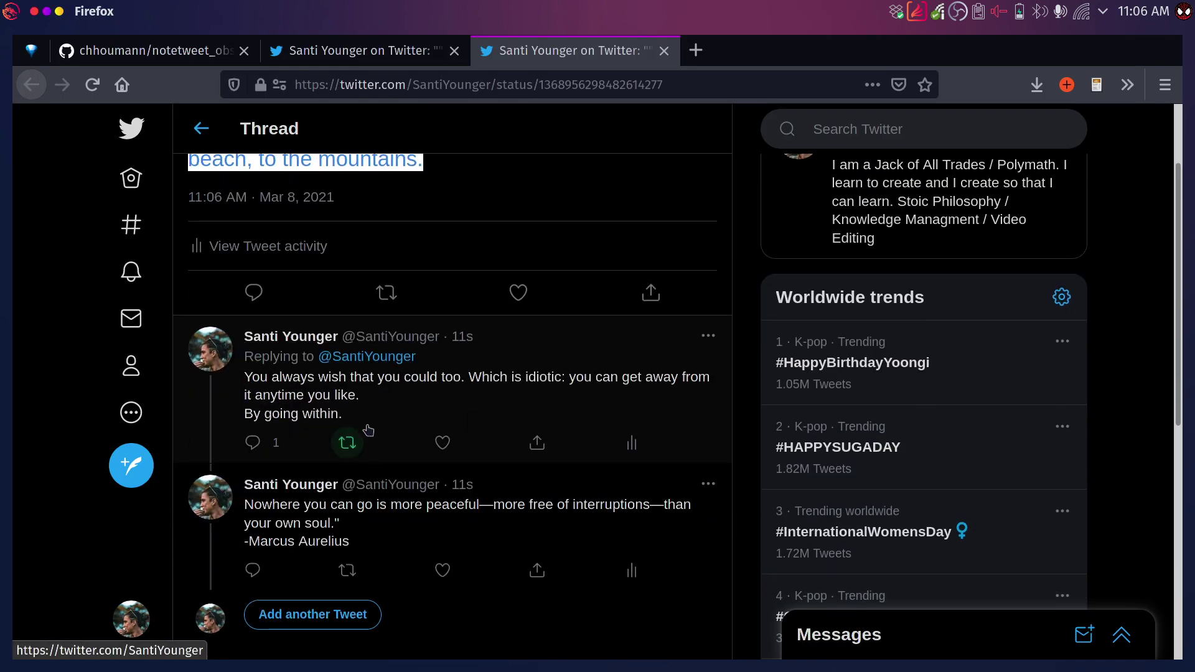
pyautogui.moveTo(348, 416); pyautogui.dragTo(228, 384)
pyautogui.moveTo(350, 542); pyautogui.dragTo(247, 505)
pyautogui.scroll(2, 247, 504)
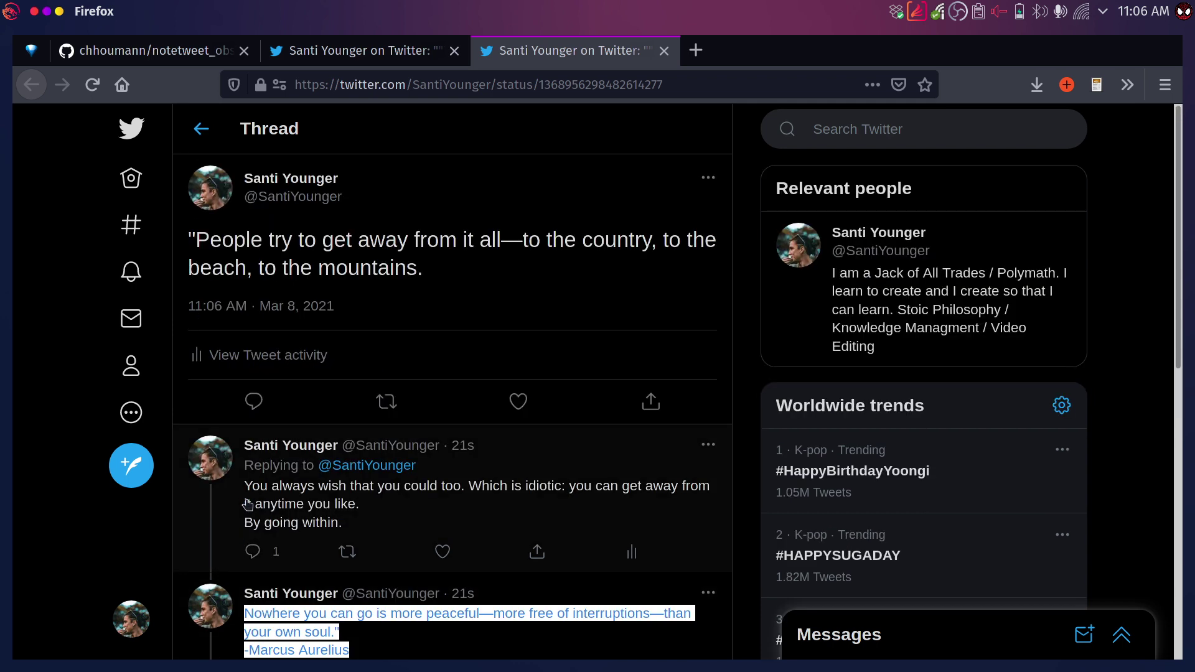
pyautogui.click(465, 244)
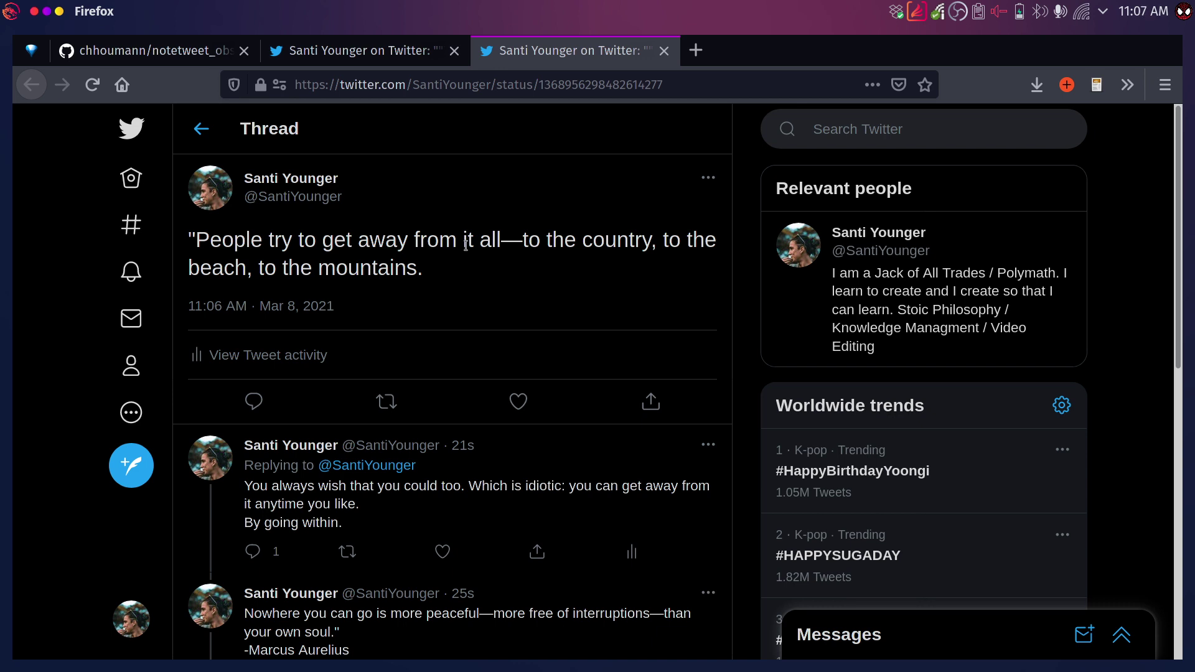
# Dismiss the tweets-live message, highlight all three #twitter/posted tags, then open Settings
pyautogui.hotkey('alt', 'Tab')
pyautogui.click(511, 219)
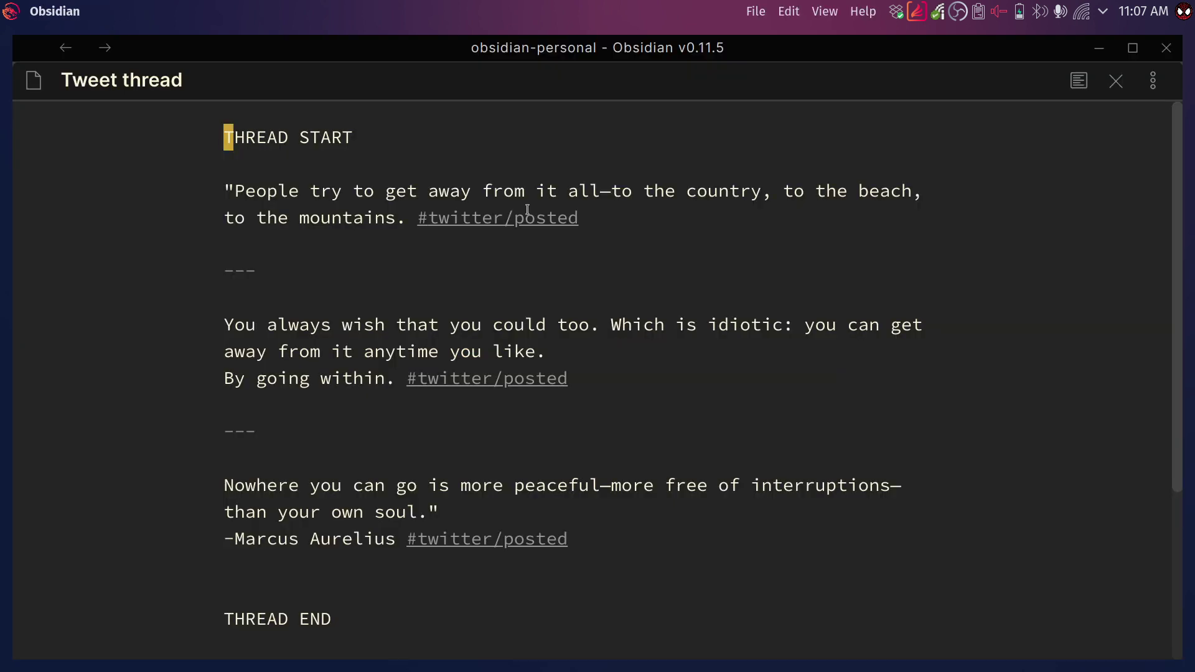
pyautogui.moveTo(417, 218); pyautogui.dragTo(592, 222)
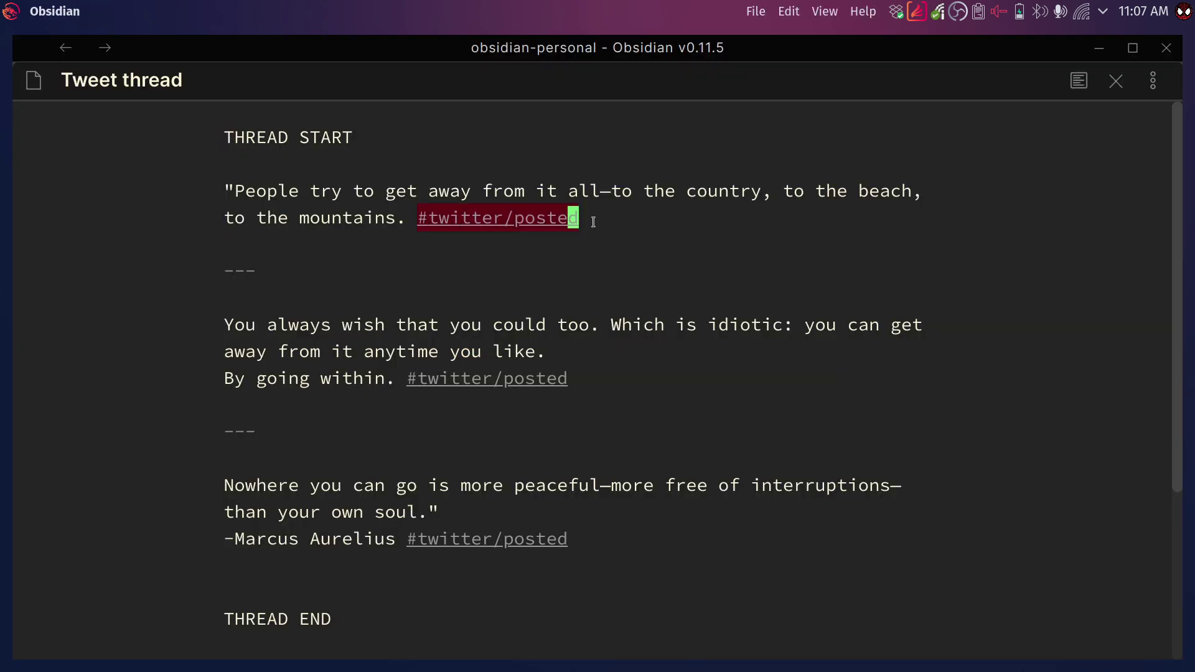
pyautogui.moveTo(593, 394); pyautogui.dragTo(408, 378)
pyautogui.moveTo(416, 539); pyautogui.dragTo(556, 543)
pyautogui.click(597, 555)
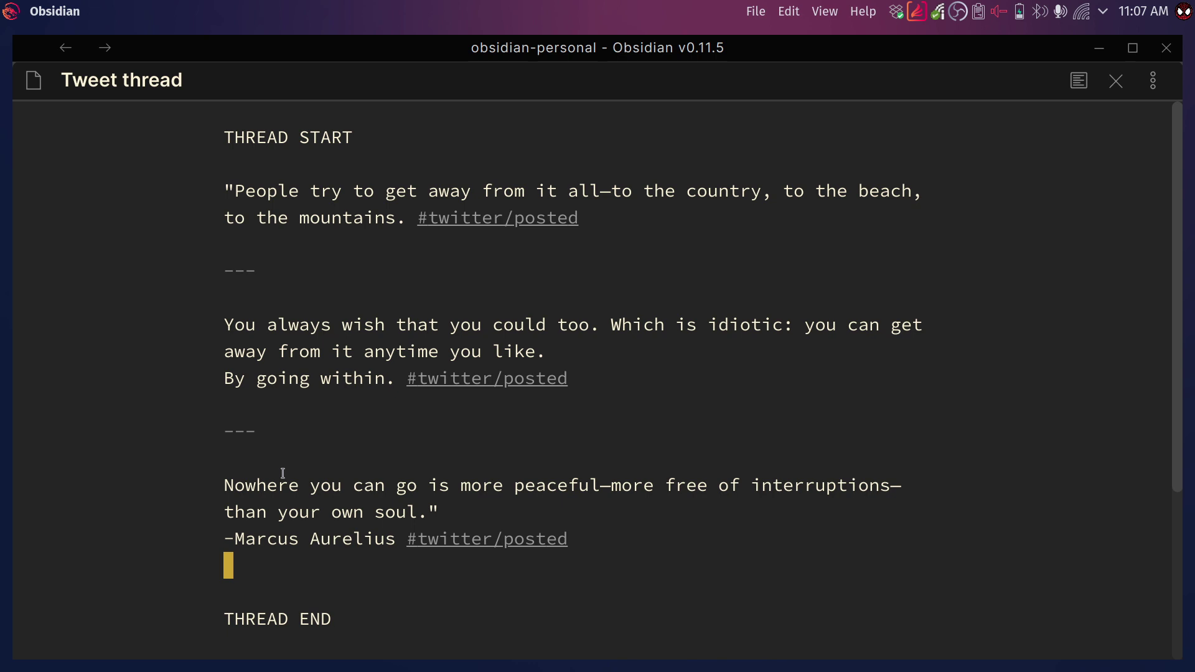
pyautogui.hotkey('ctrl', ',')
# Search community plugins for 'twee', open NoteTweet's details, and follow its Repository link
pyautogui.scroll(-2, 281, 483)
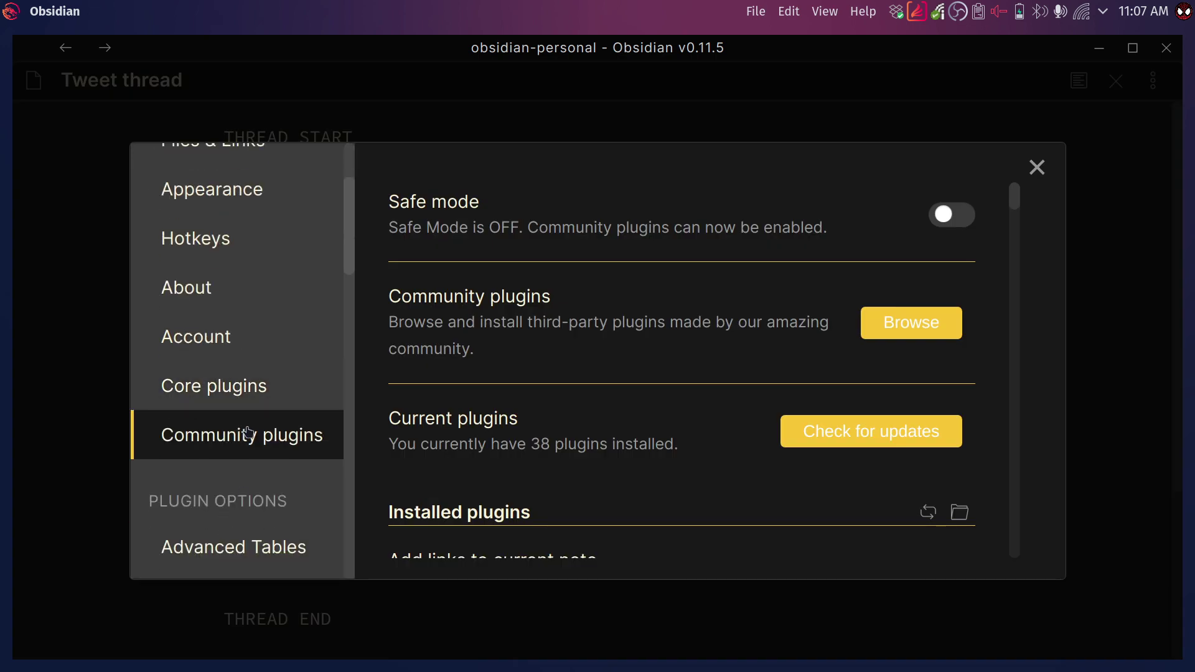
pyautogui.click(908, 332)
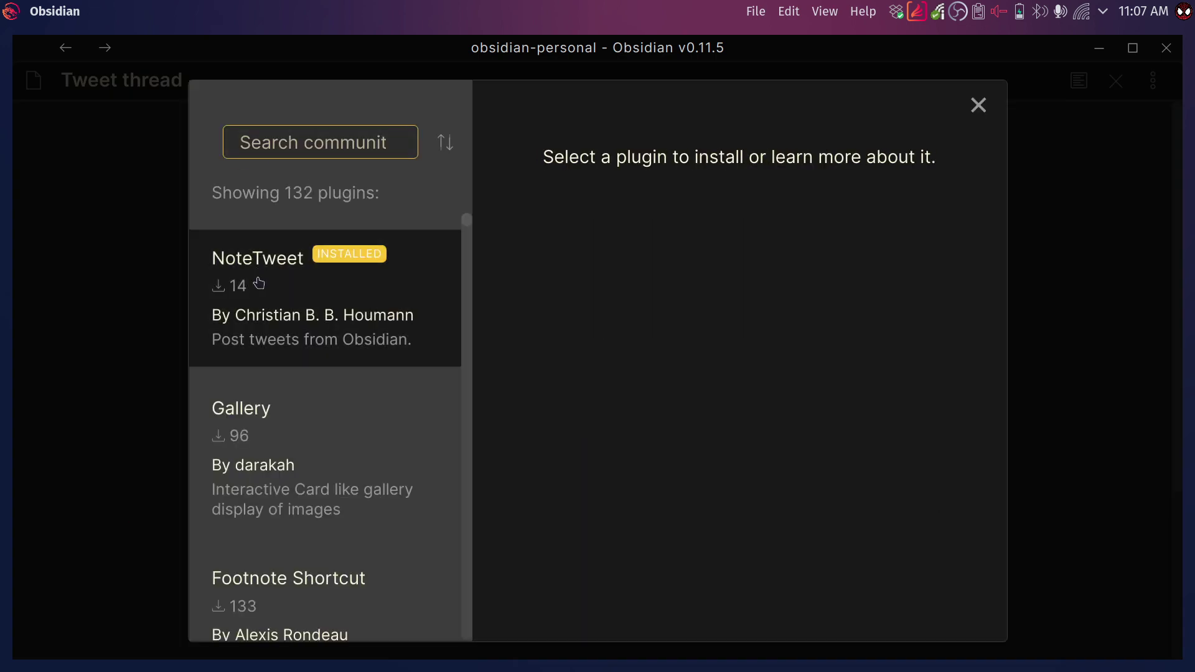
pyautogui.click(315, 152)
pyautogui.write('twe')
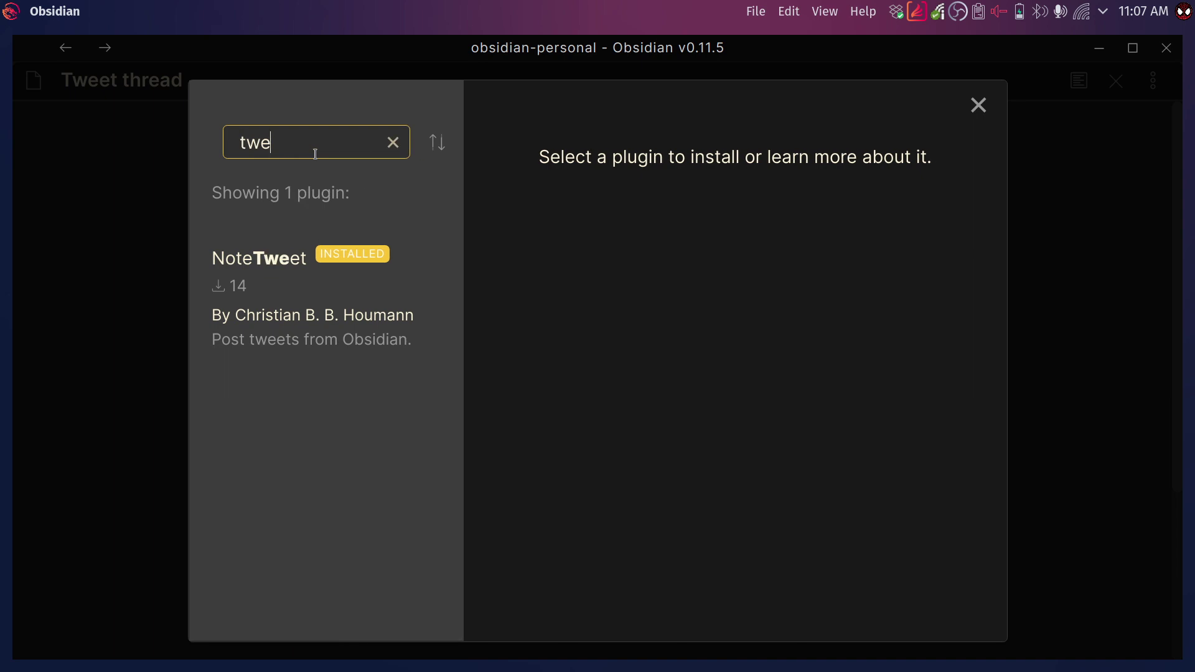
pyautogui.write('en')
pyautogui.press('BackSpace')
pyautogui.click(299, 274)
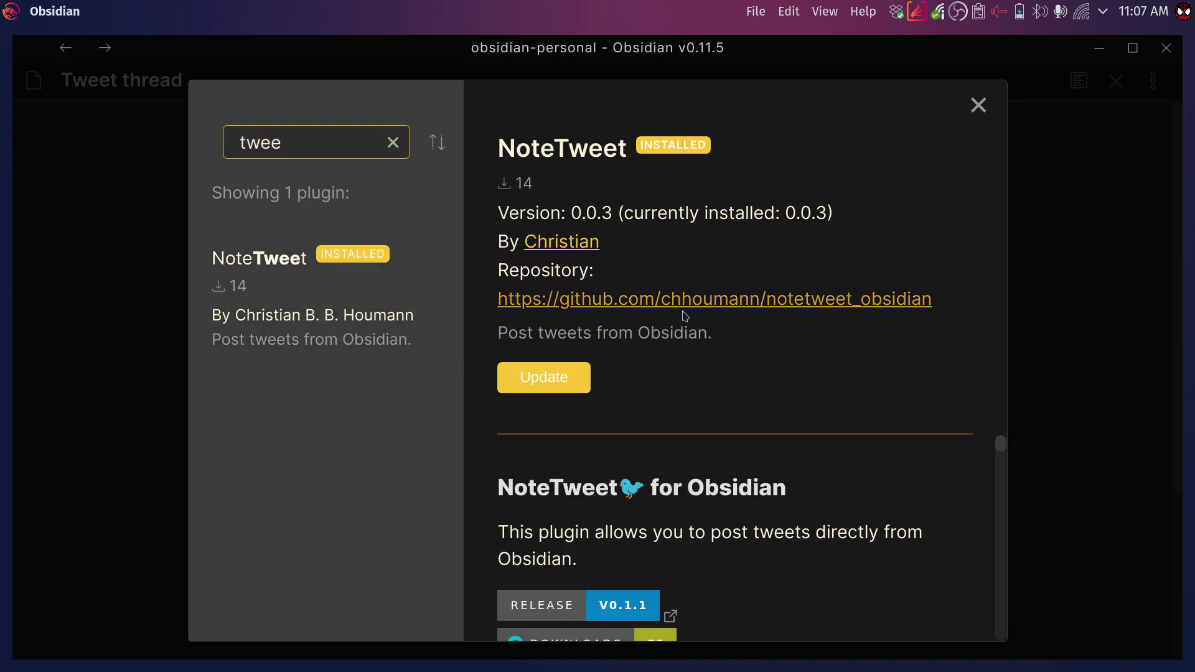
pyautogui.click(736, 304)
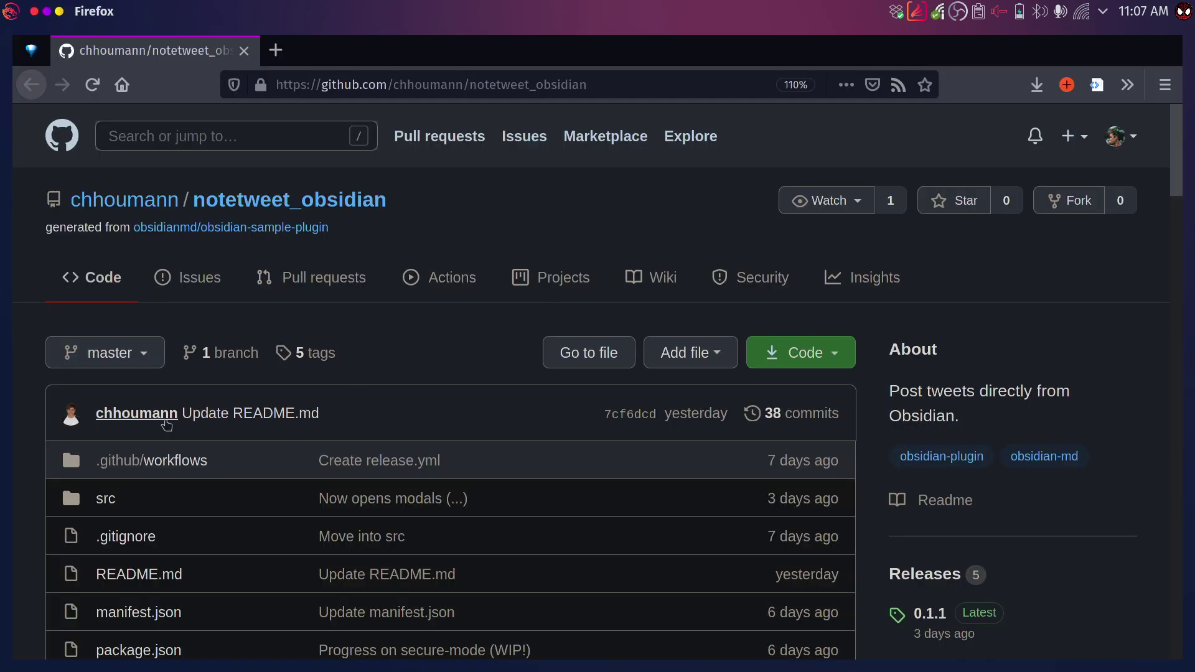
# Scroll the NoteTweet README to its installation instructions and highlight the manual install steps
pyautogui.scroll(-10, 144, 447)
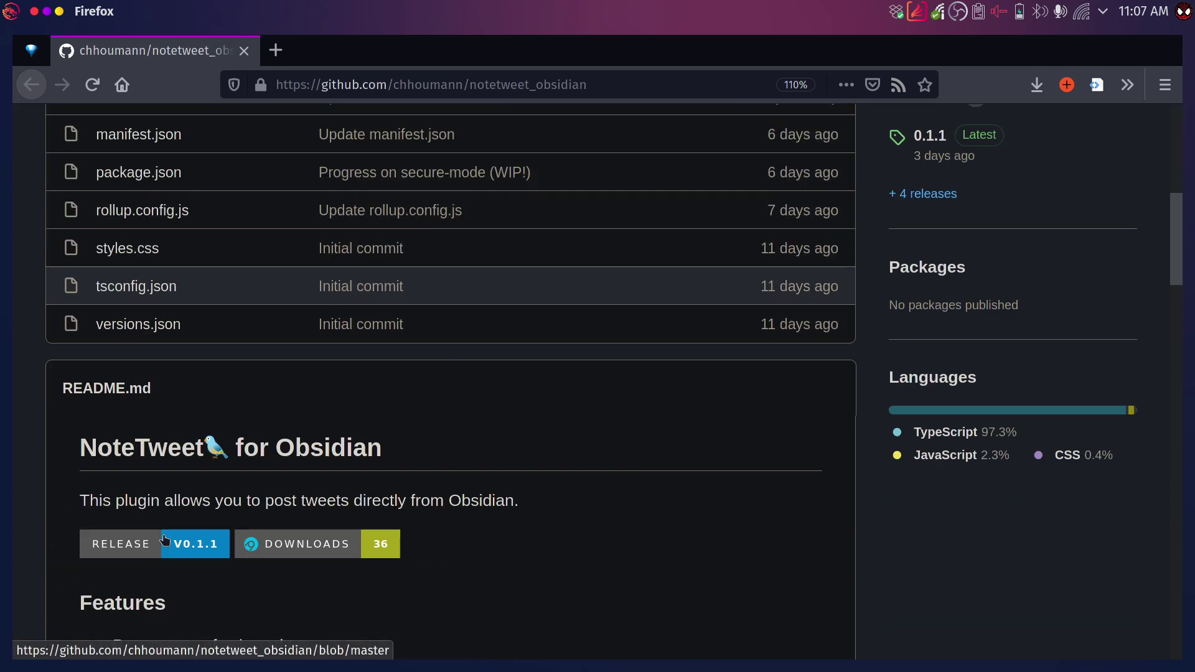
pyautogui.scroll(-12, 164, 534)
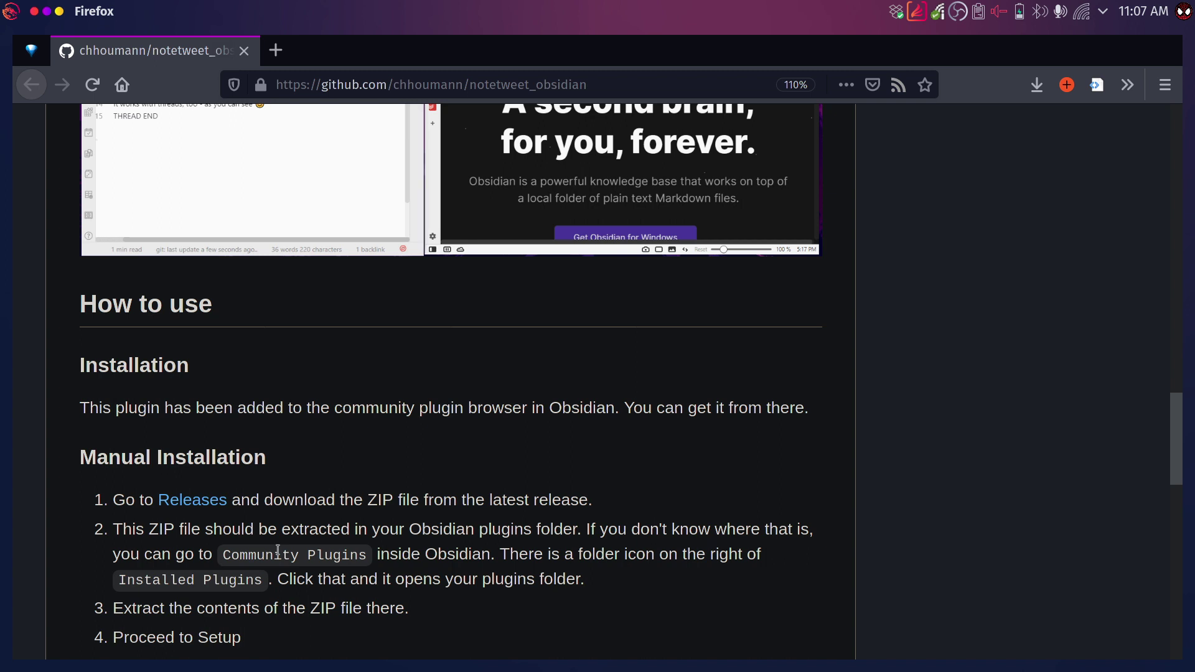
pyautogui.scroll(-1, 277, 549)
pyautogui.scroll(-2, 278, 550)
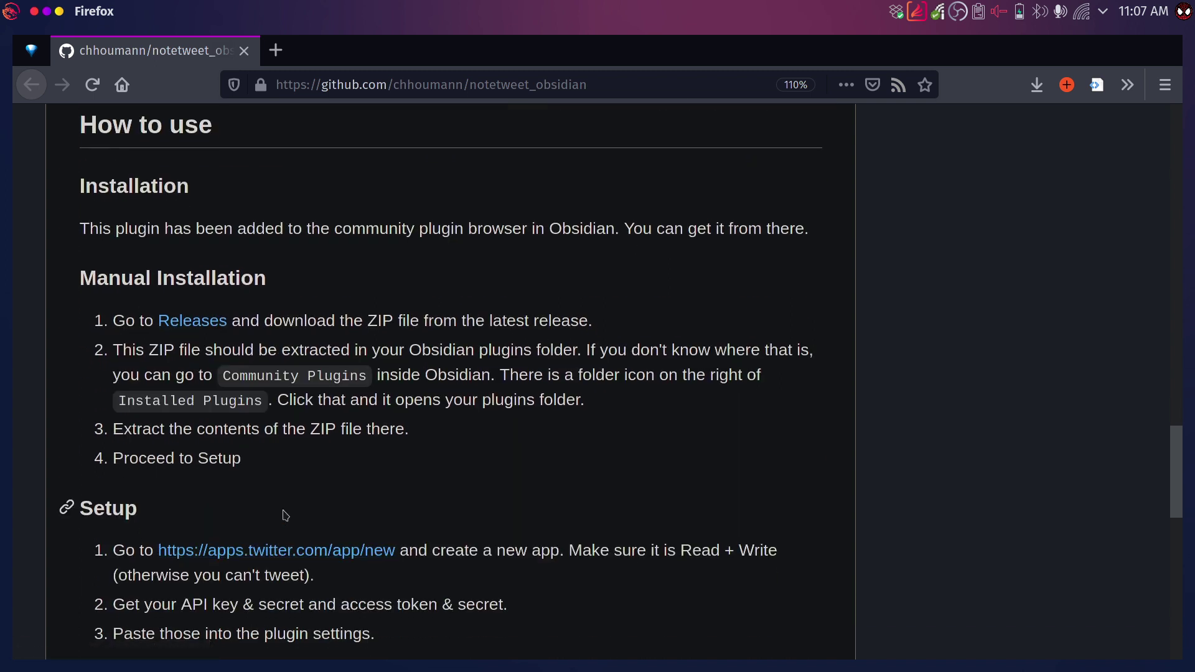
pyautogui.scroll(-1, 285, 516)
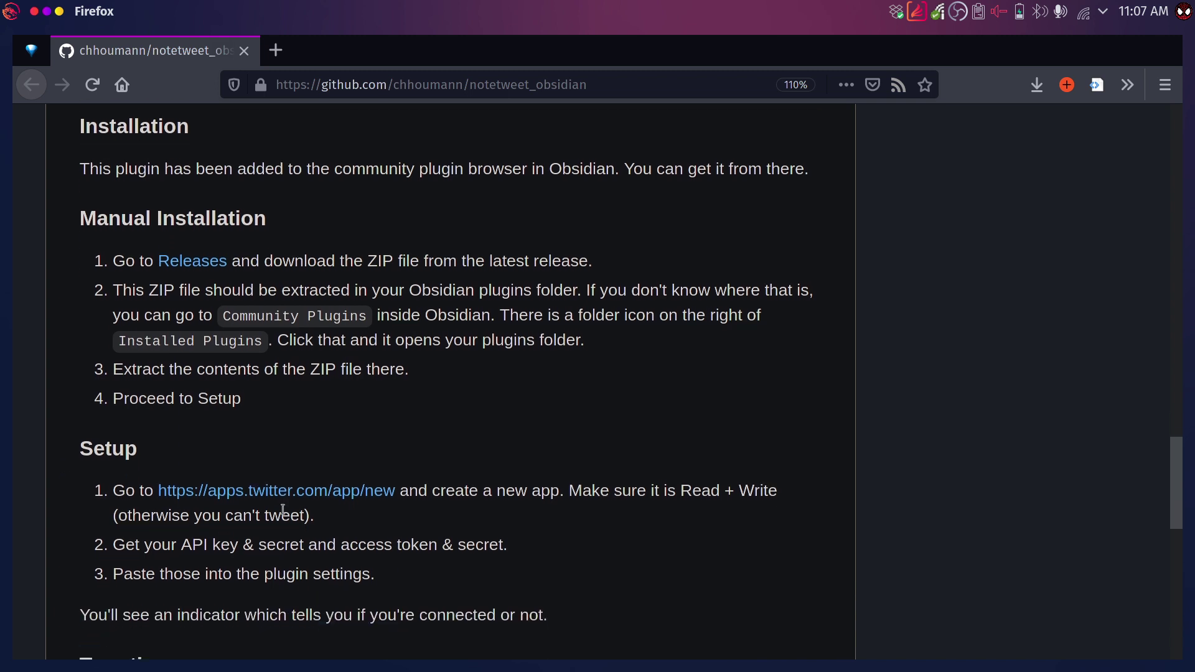
pyautogui.scroll(-2, 278, 569)
pyautogui.scroll(4, 265, 459)
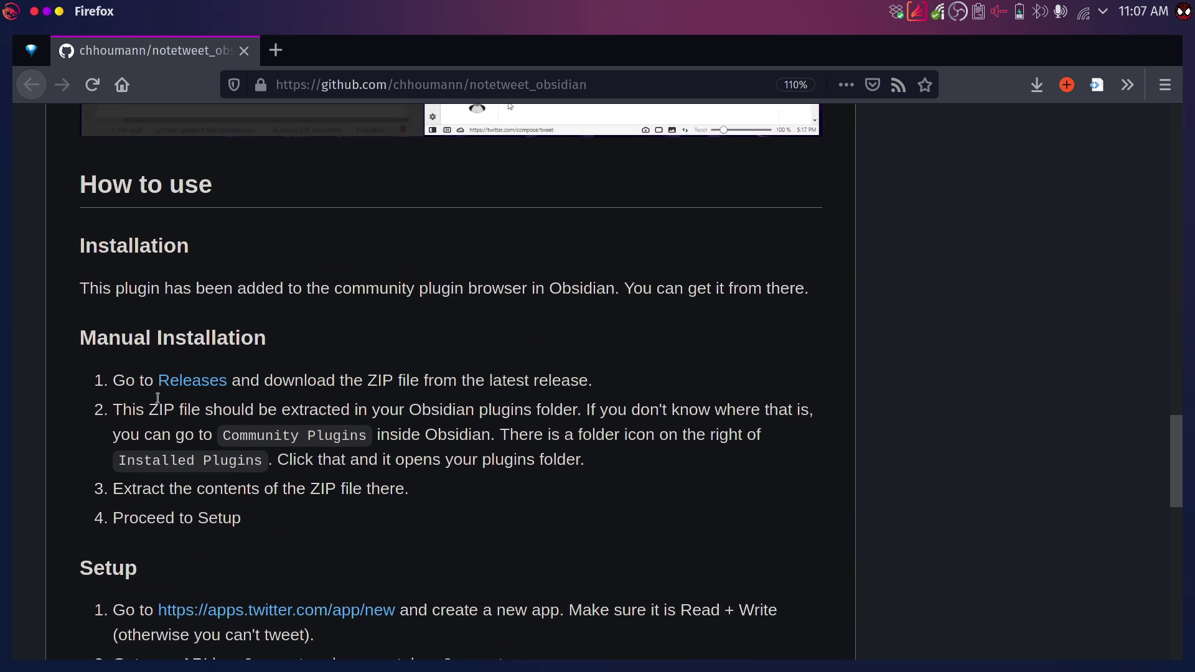
pyautogui.moveTo(109, 340)
pyautogui.mouseDown()
pyautogui.moveTo(282, 461)
pyautogui.moveTo(272, 525)
pyautogui.moveTo(119, 381)
pyautogui.moveTo(89, 337)
pyautogui.mouseUp()
pyautogui.click(268, 532)
pyautogui.click(89, 337)
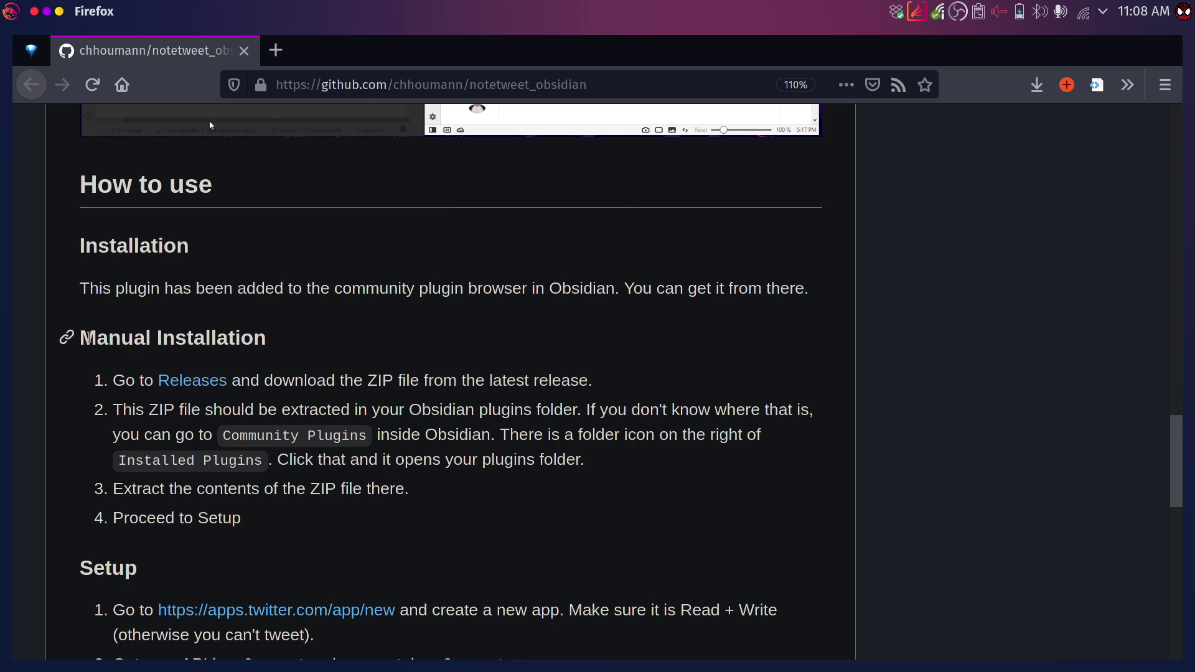
# Scroll to the Setup section and open apps.twitter.com/app/new in a new tab
pyautogui.hotkey('alt', 'Tab')
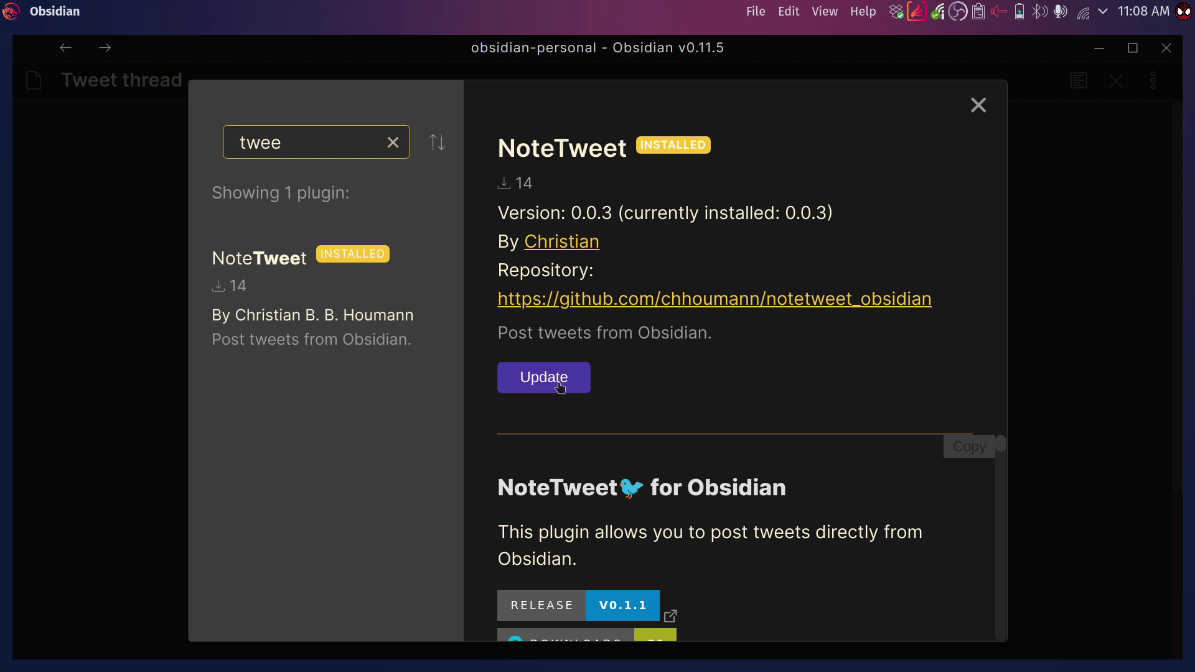
pyautogui.hotkey('alt', 'Tab')
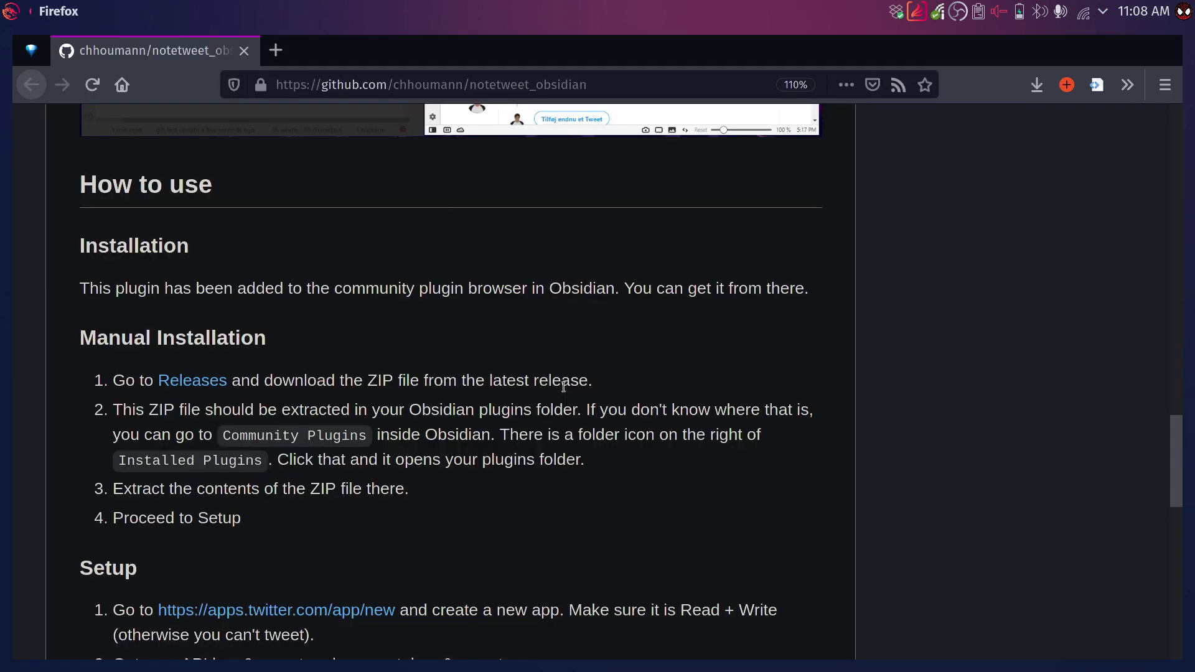
pyautogui.scroll(-2, 384, 500)
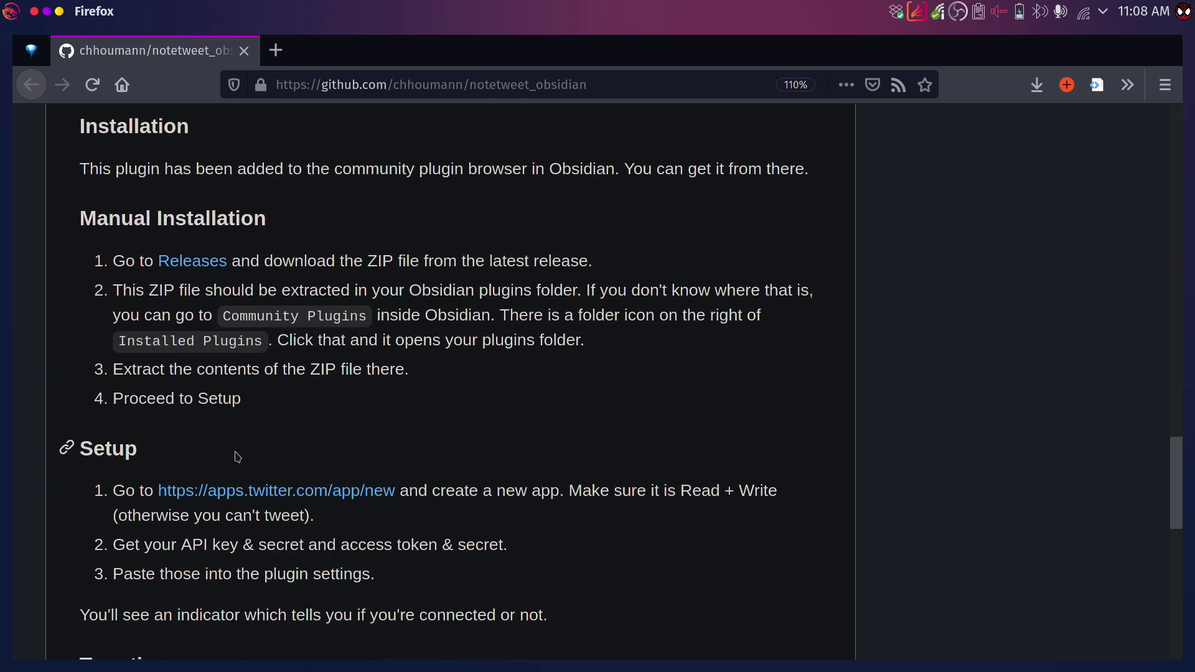
pyautogui.scroll(-3, 312, 457)
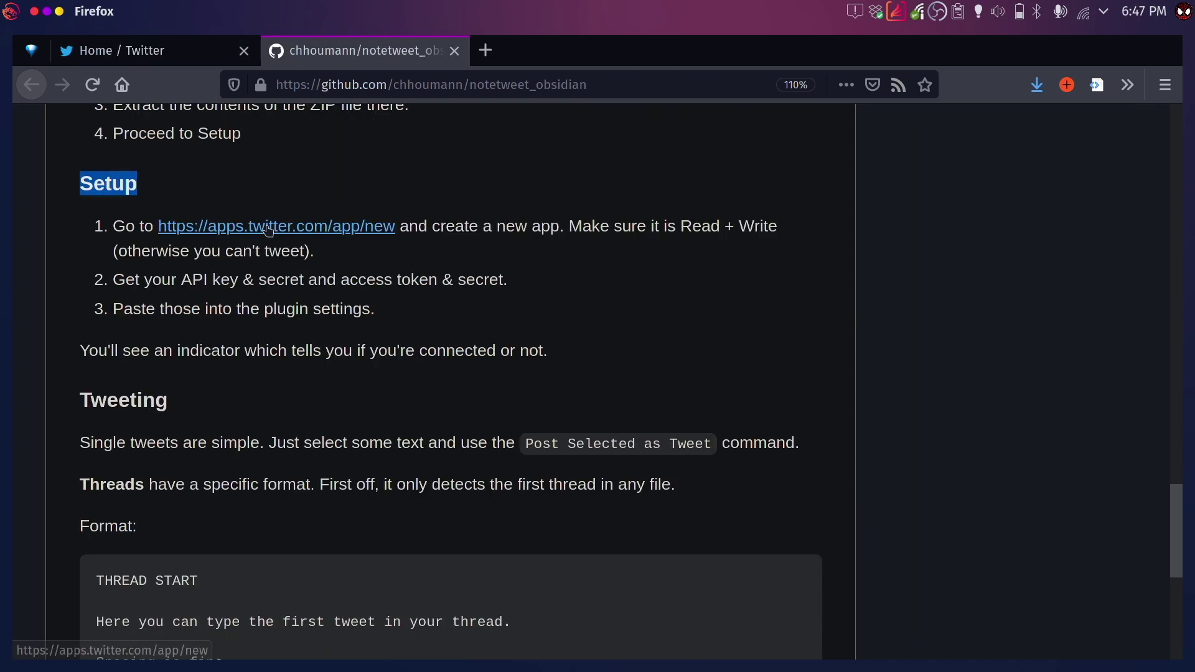
pyautogui.middleClick(269, 231)
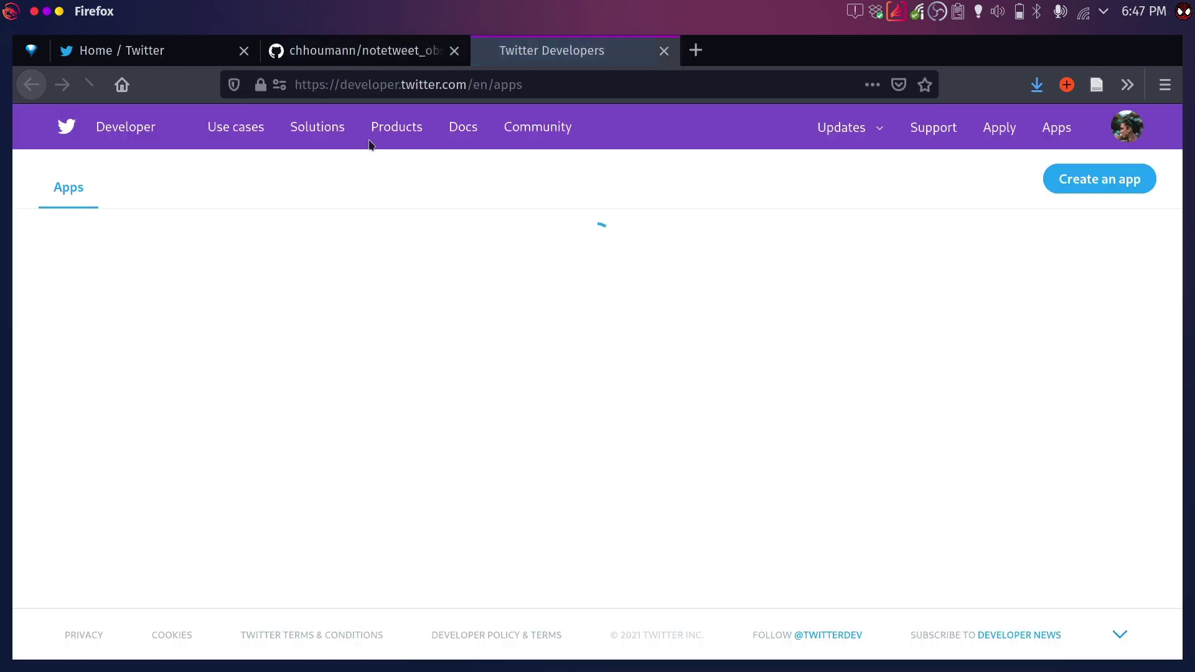
# Zoom the Twitter Developer Apps page to 150% and highlight the no-apps explanation
pyautogui.moveTo(374, 140)
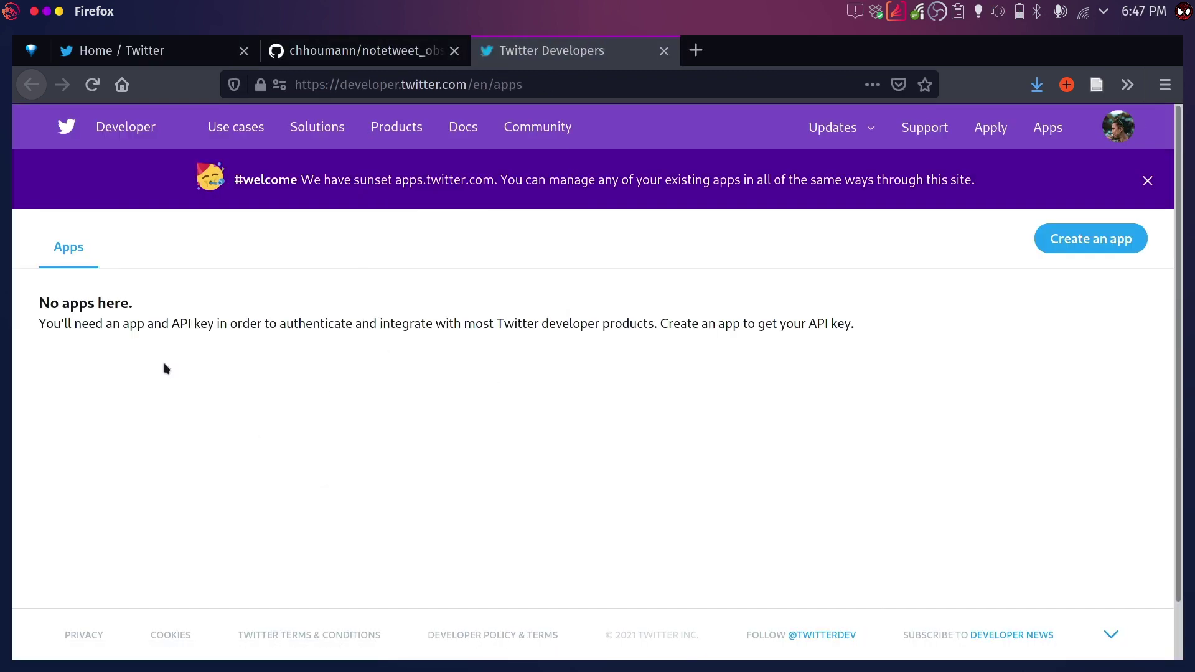
pyautogui.hotkey('ctrl', '+')
pyautogui.hotkey('ctrl', '+')
pyautogui.hotkey('ctrl', '+')
pyautogui.hotkey('ctrl', '+')
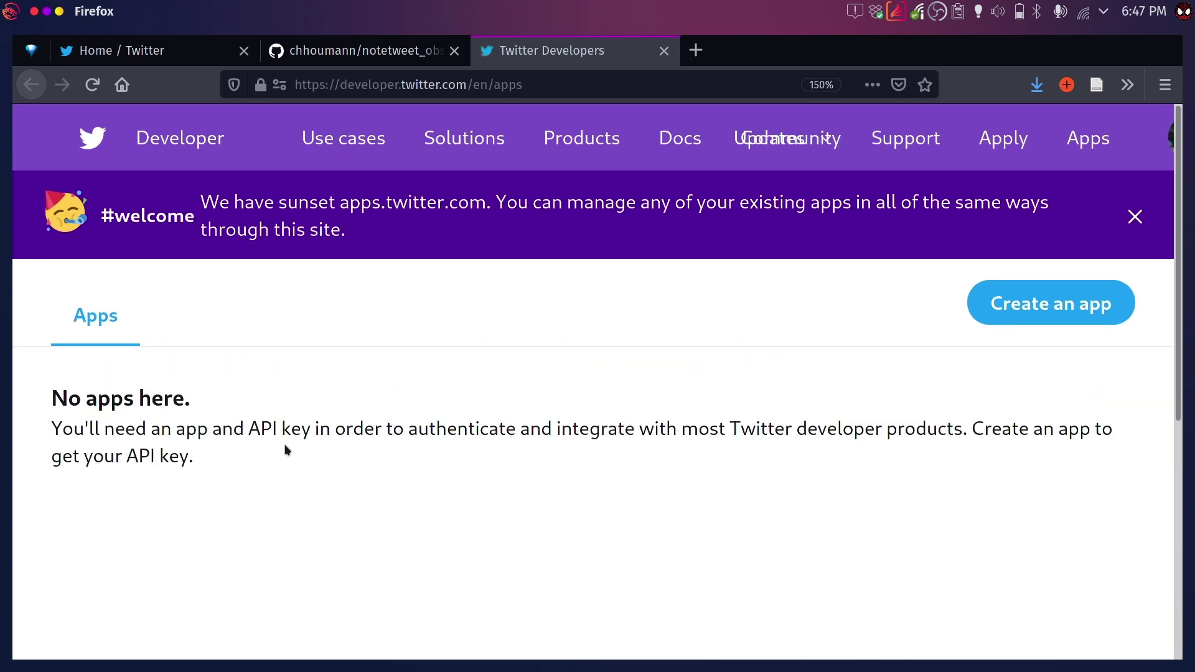
pyautogui.moveTo(211, 490); pyautogui.dragTo(40, 426)
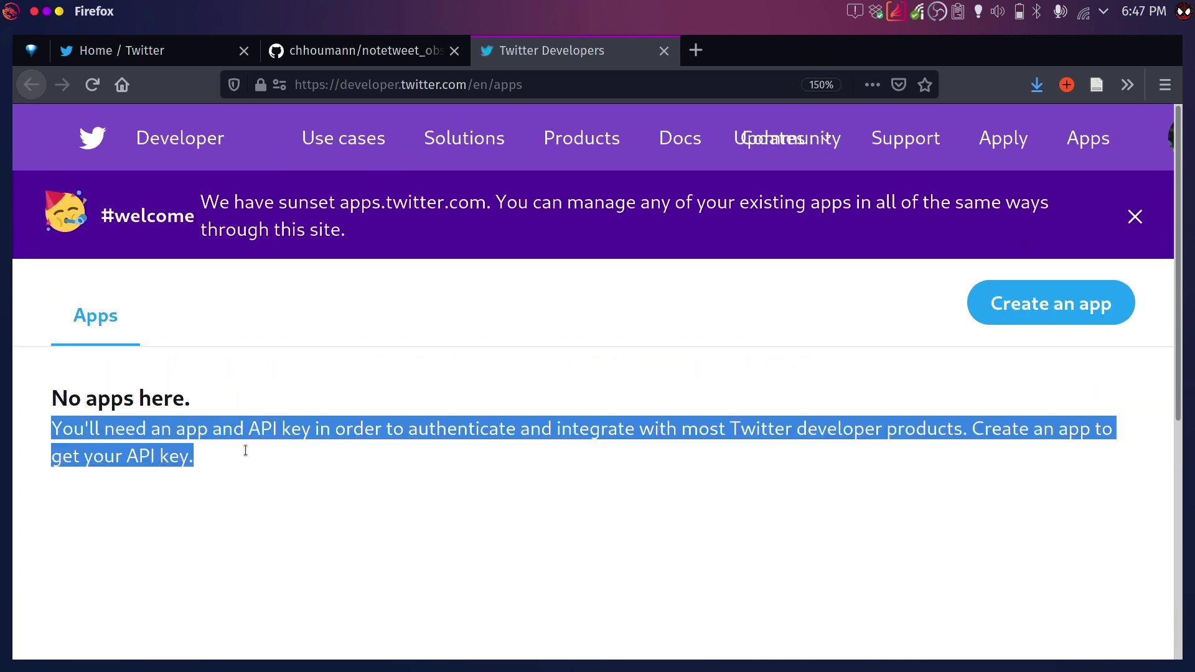
pyautogui.click(423, 498)
# Apply for a developer account as a Hobbyist exploring the API and continue
pyautogui.click(1050, 315)
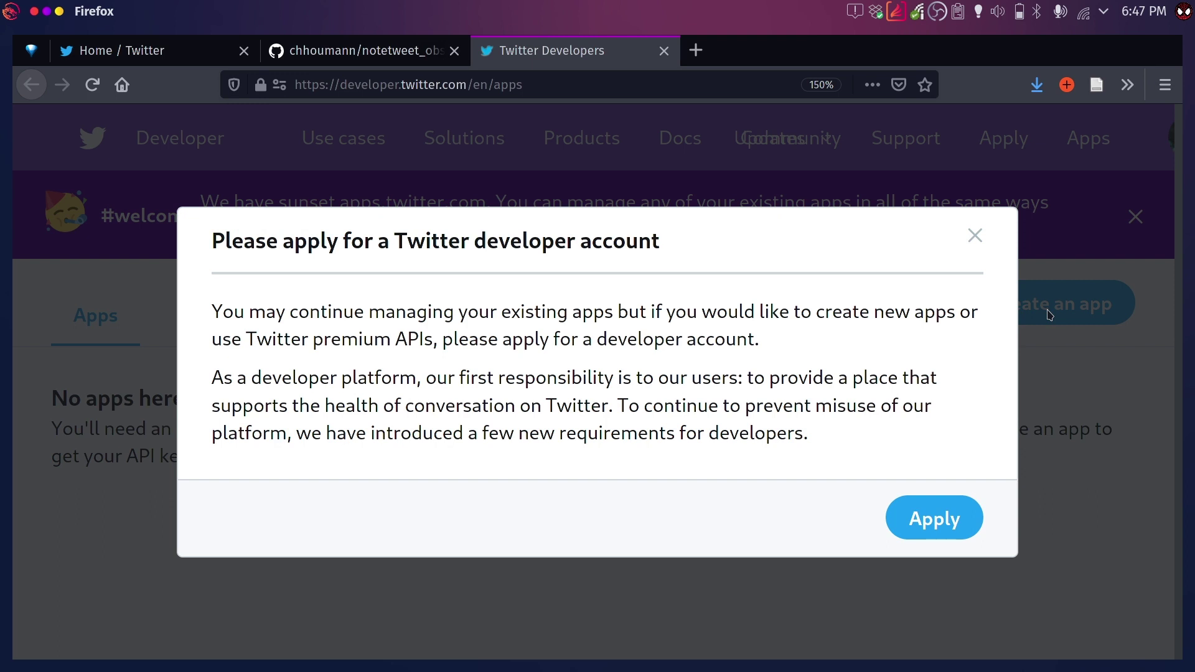
pyautogui.click(929, 522)
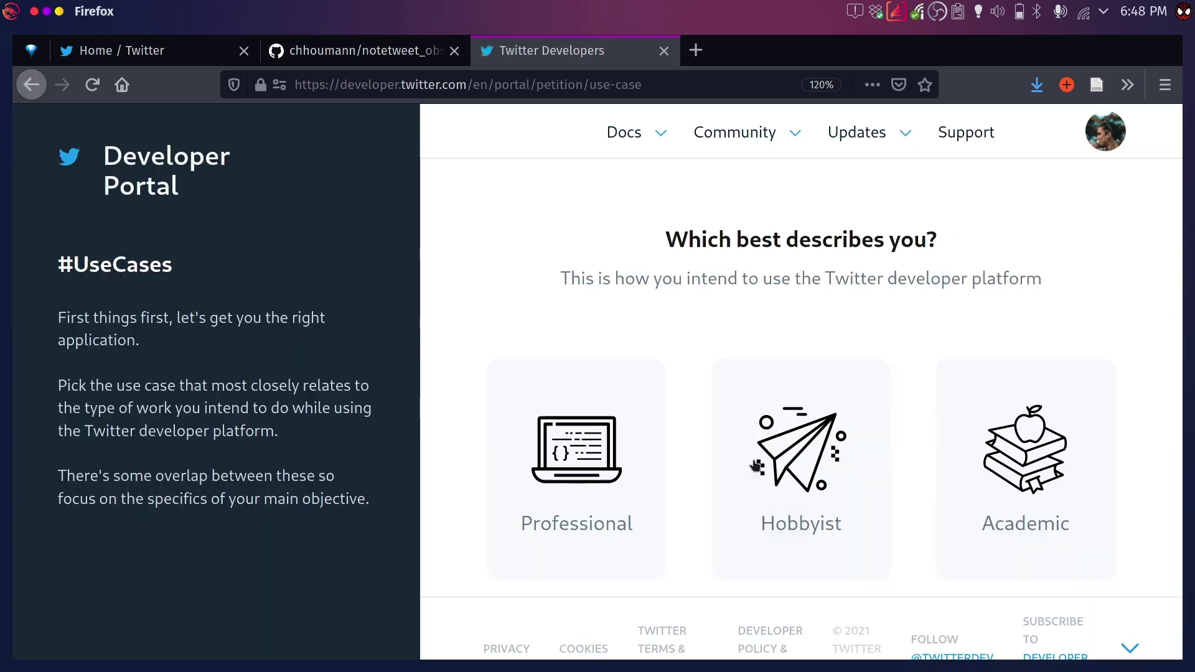
pyautogui.click(784, 470)
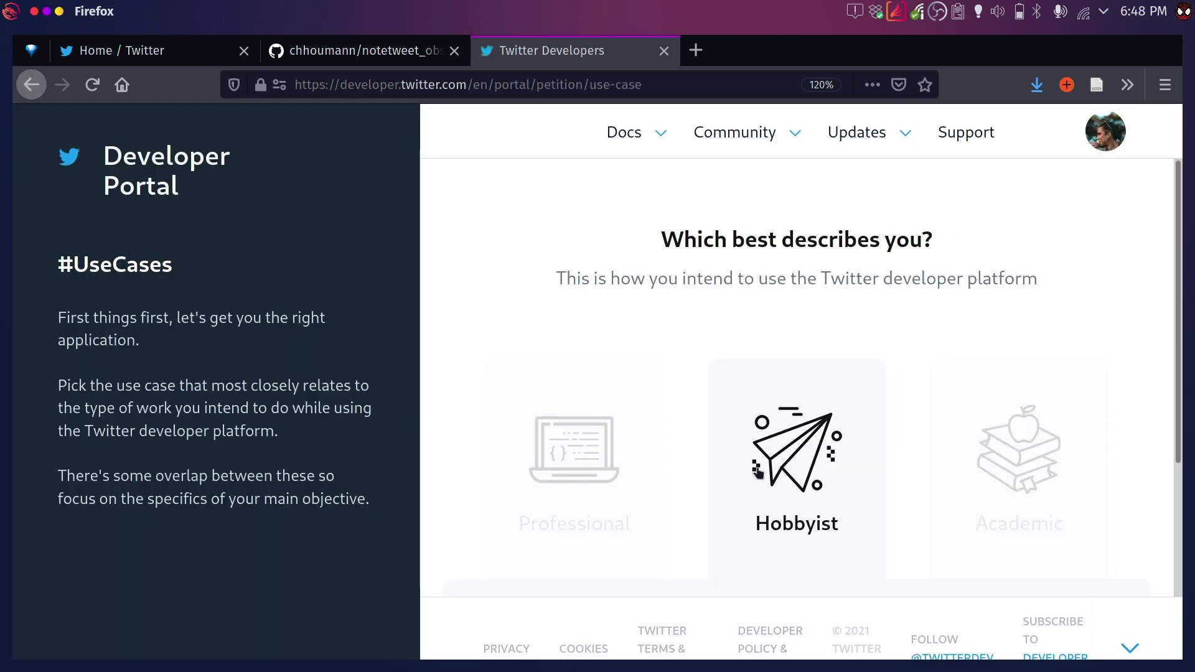
pyautogui.scroll(-3, 830, 499)
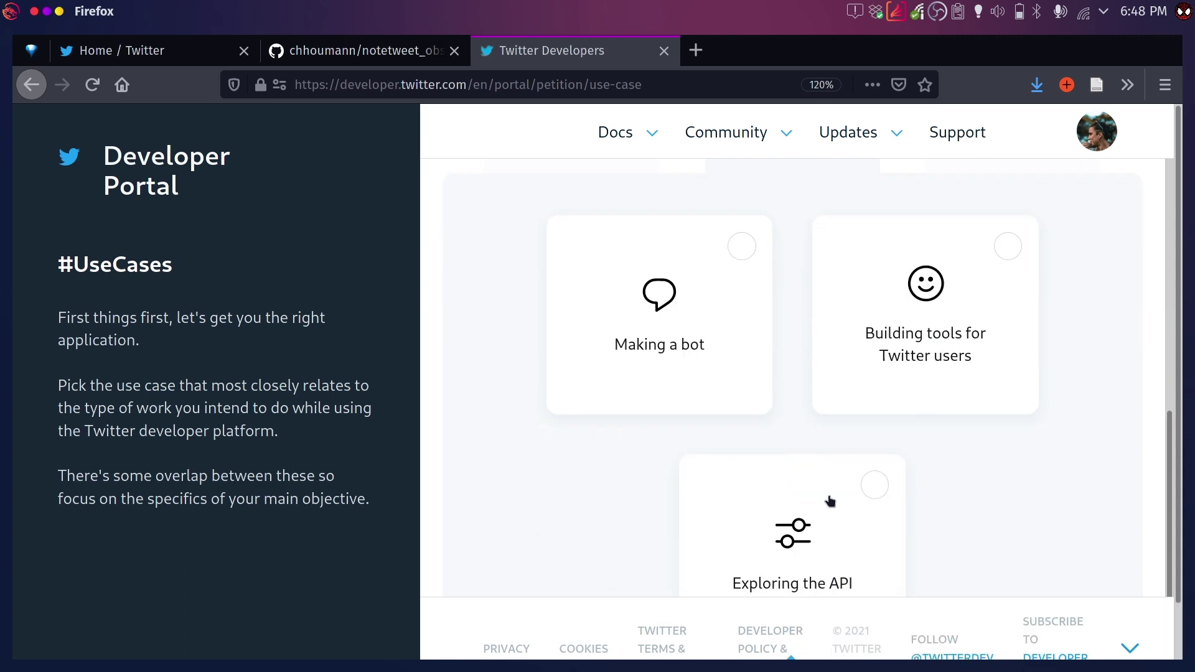
pyautogui.click(870, 509)
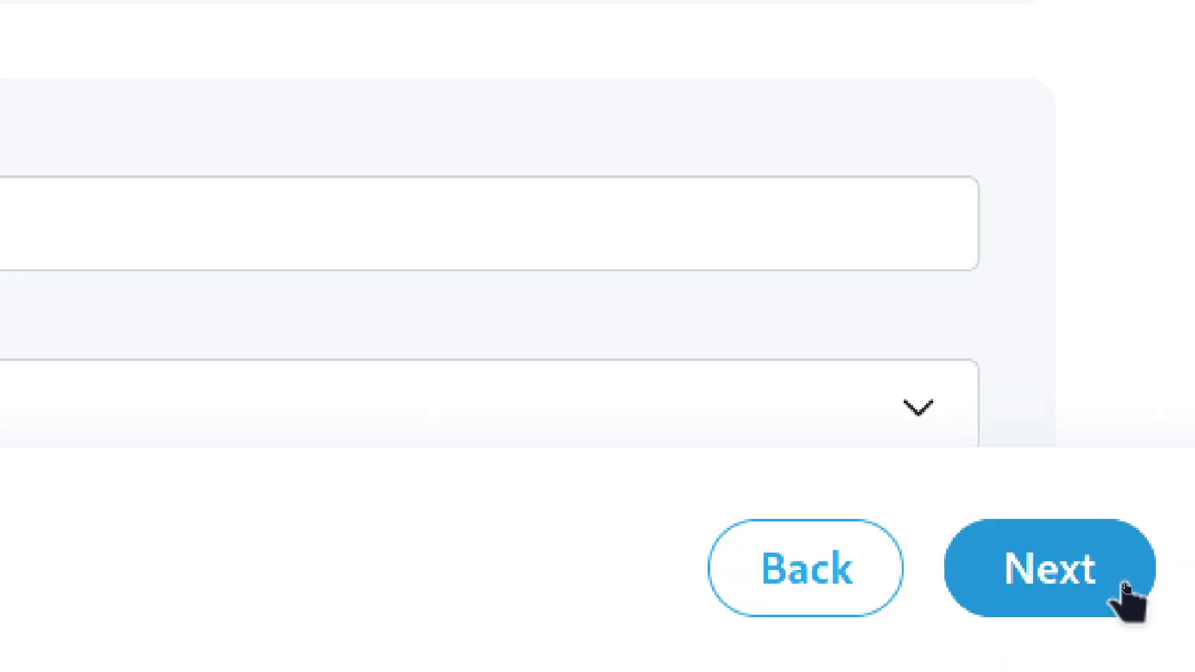
pyautogui.click(1126, 594)
# Answer the intended-use question: integrating with Obsidian to tweet from my own notes
pyautogui.click(1079, 393)
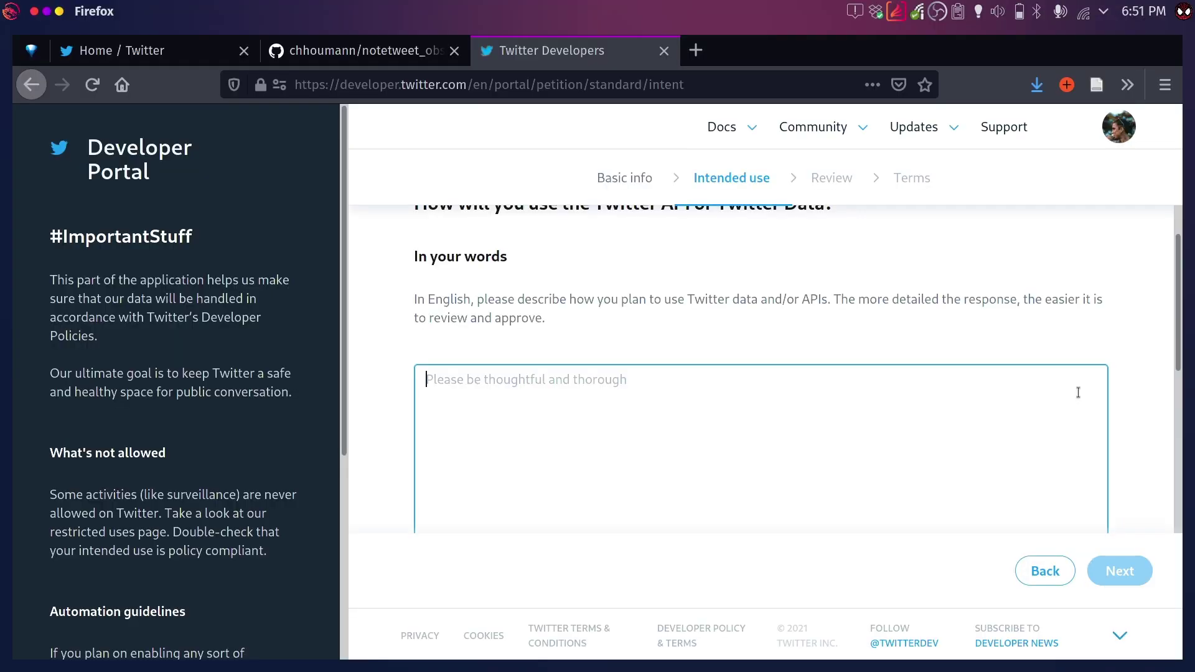
pyautogui.write('To integrate with an app called Obsidian, where for personal use I can tweet from my markdown')
pyautogui.press('BackSpace')
pyautogui.press('BackSpace')
pyautogui.press('BackSpace')
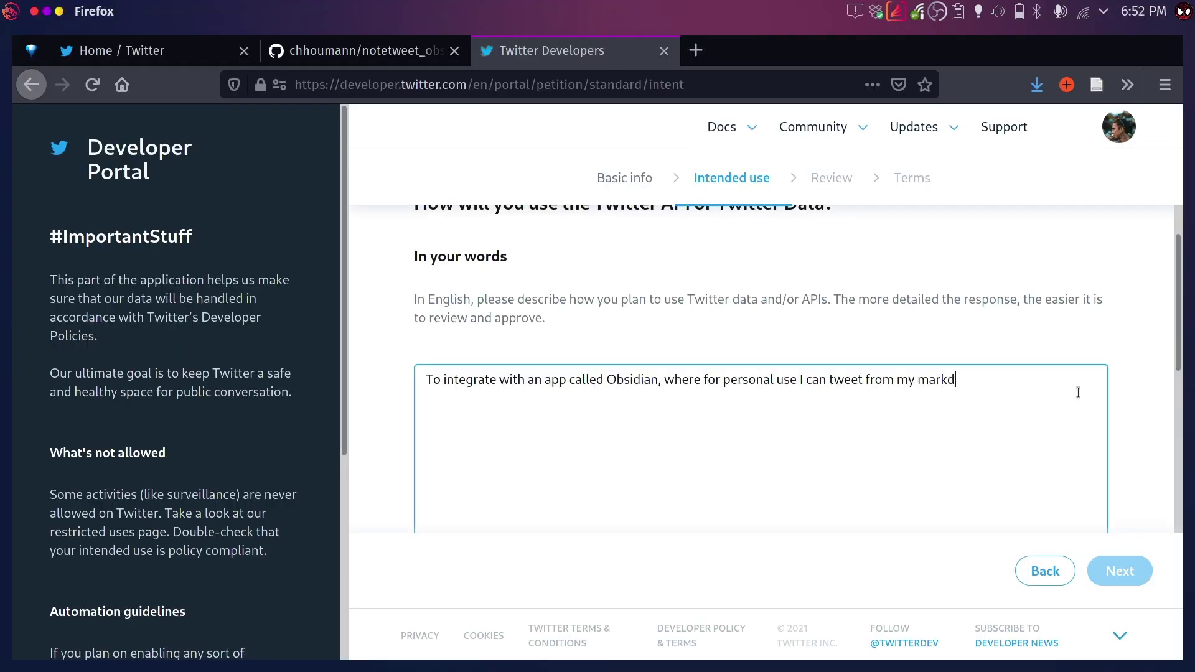
pyautogui.write('own notes.')
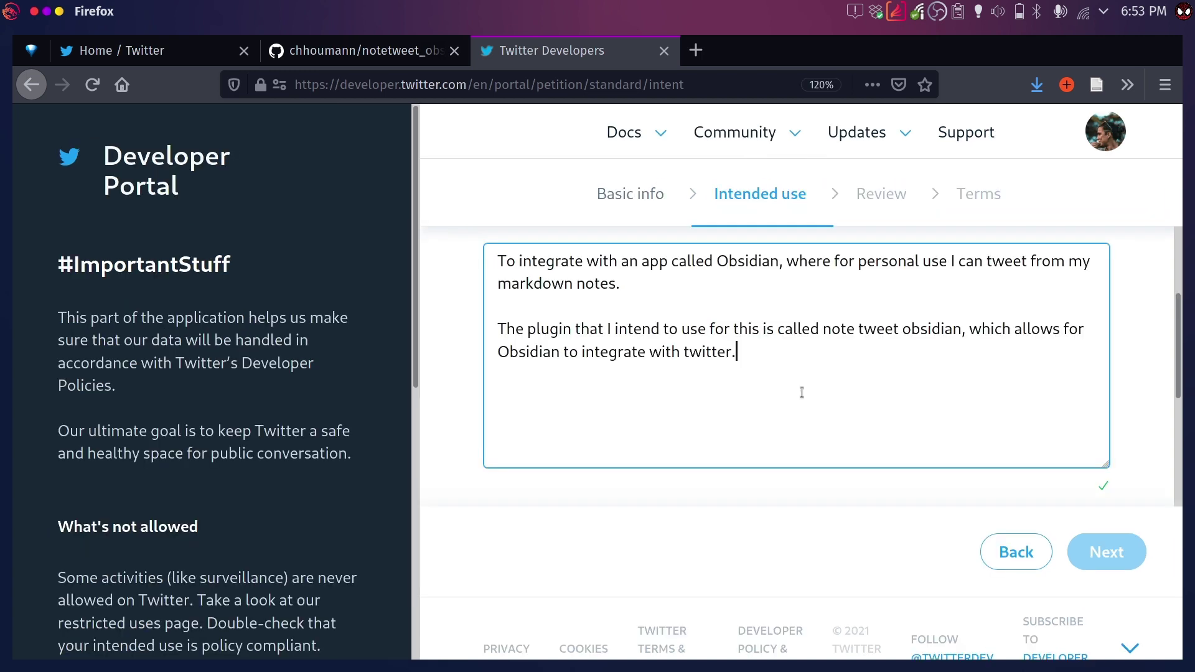
# Review the remaining intended-use answers and advance the application to the Review step
pyautogui.scroll(-2, 802, 393)
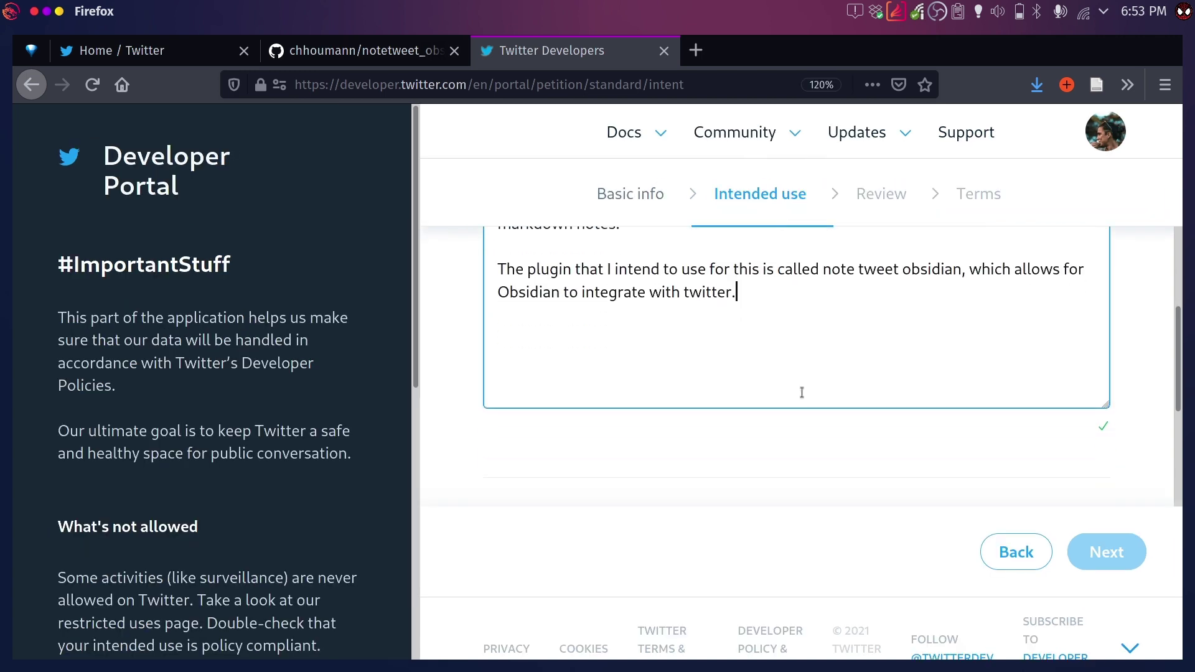
pyautogui.scroll(-4, 802, 392)
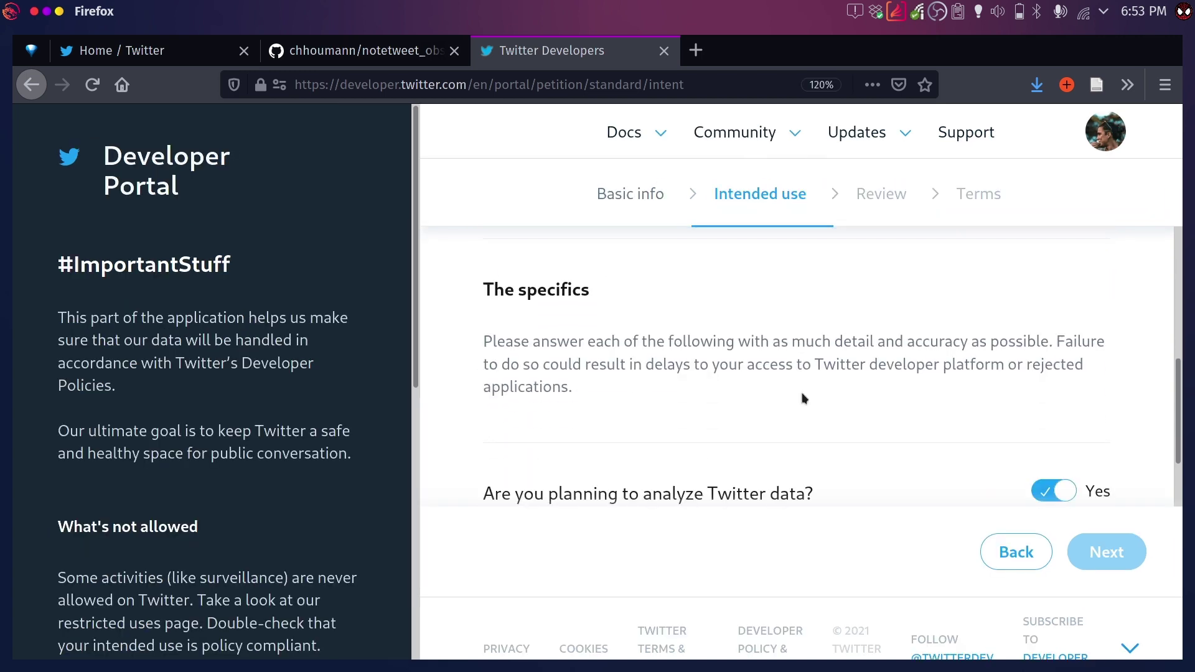
pyautogui.scroll(-1, 803, 398)
pyautogui.scroll(-1, 803, 398)
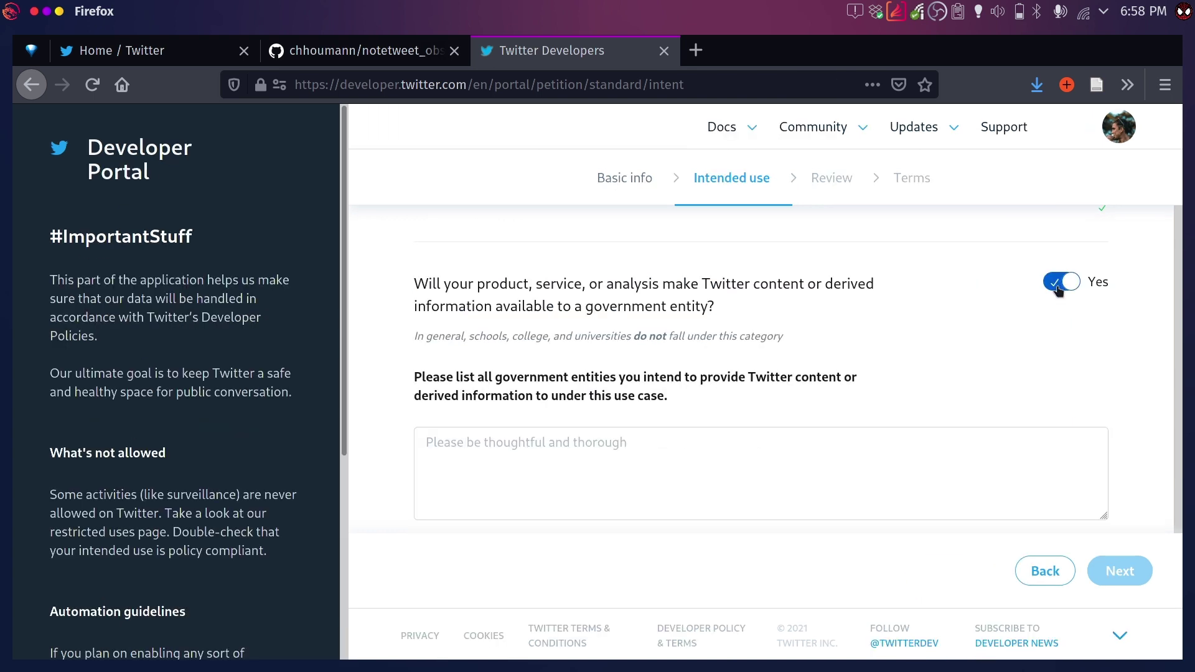
pyautogui.scroll(4, 875, 354)
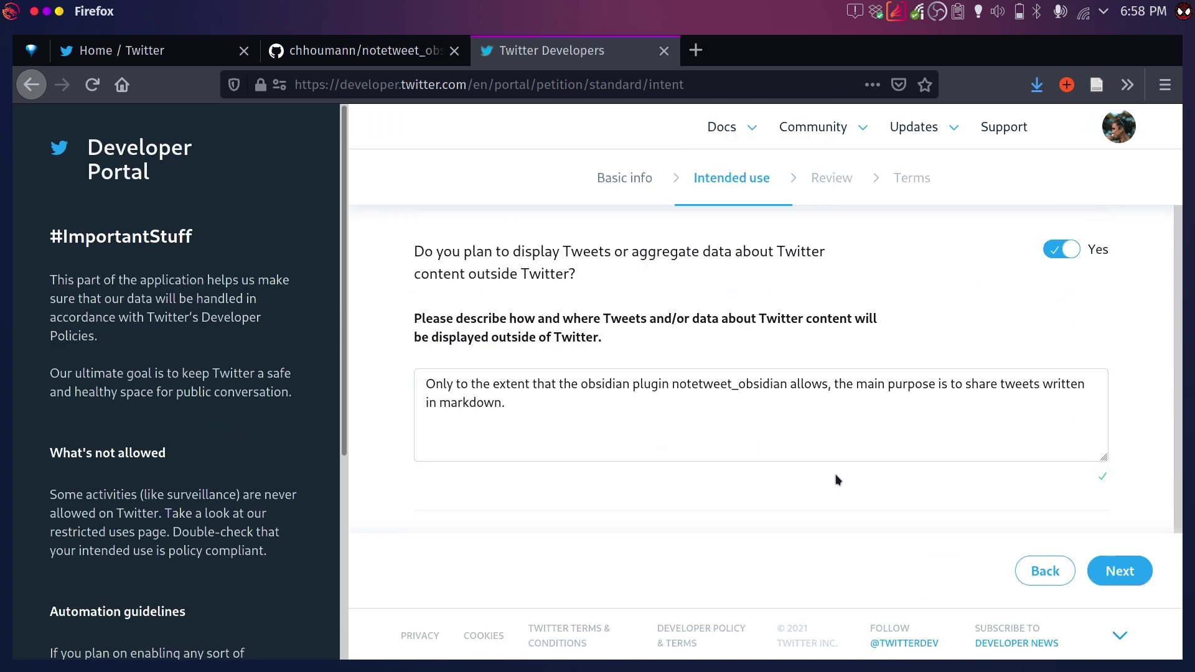
pyautogui.moveTo(603, 338); pyautogui.dragTo(536, 320)
pyautogui.click(654, 344)
pyautogui.scroll(10, 768, 497)
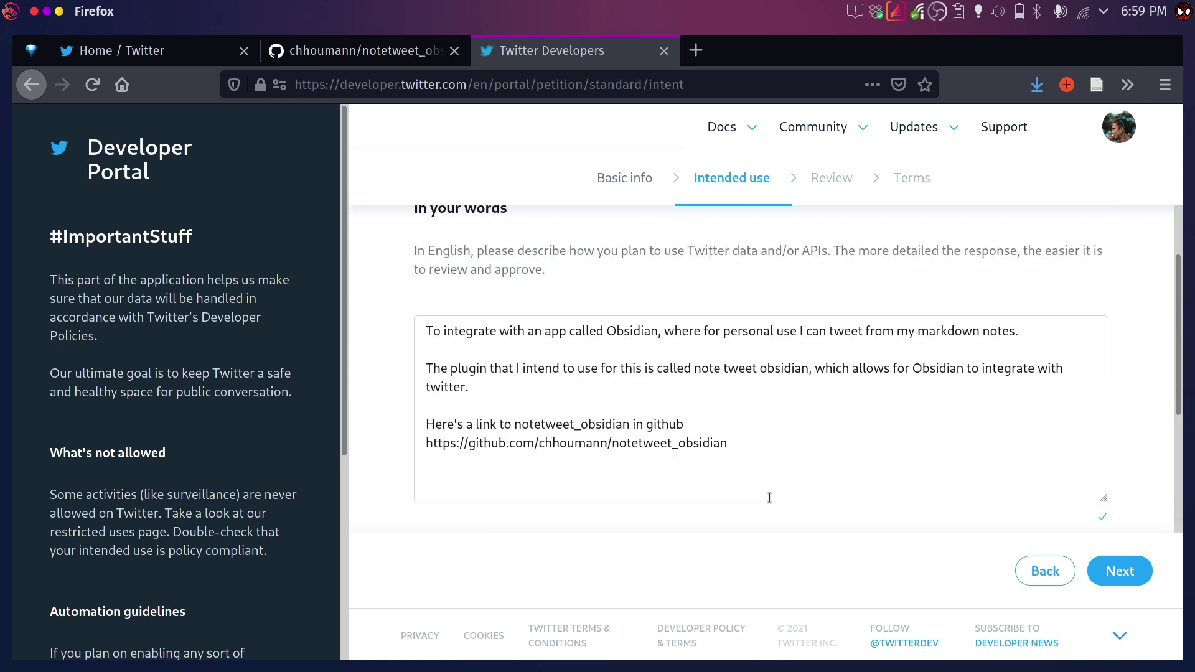
pyautogui.scroll(-3, 757, 473)
pyautogui.scroll(-5, 757, 471)
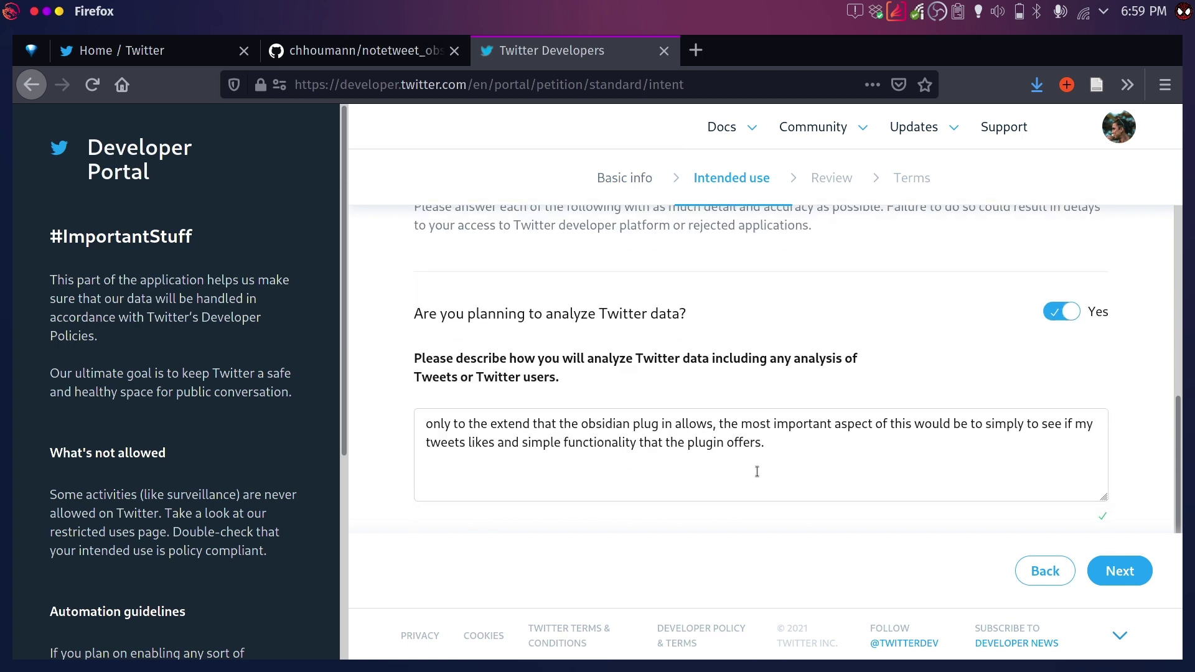
pyautogui.scroll(-2, 757, 472)
pyautogui.scroll(-7, 758, 477)
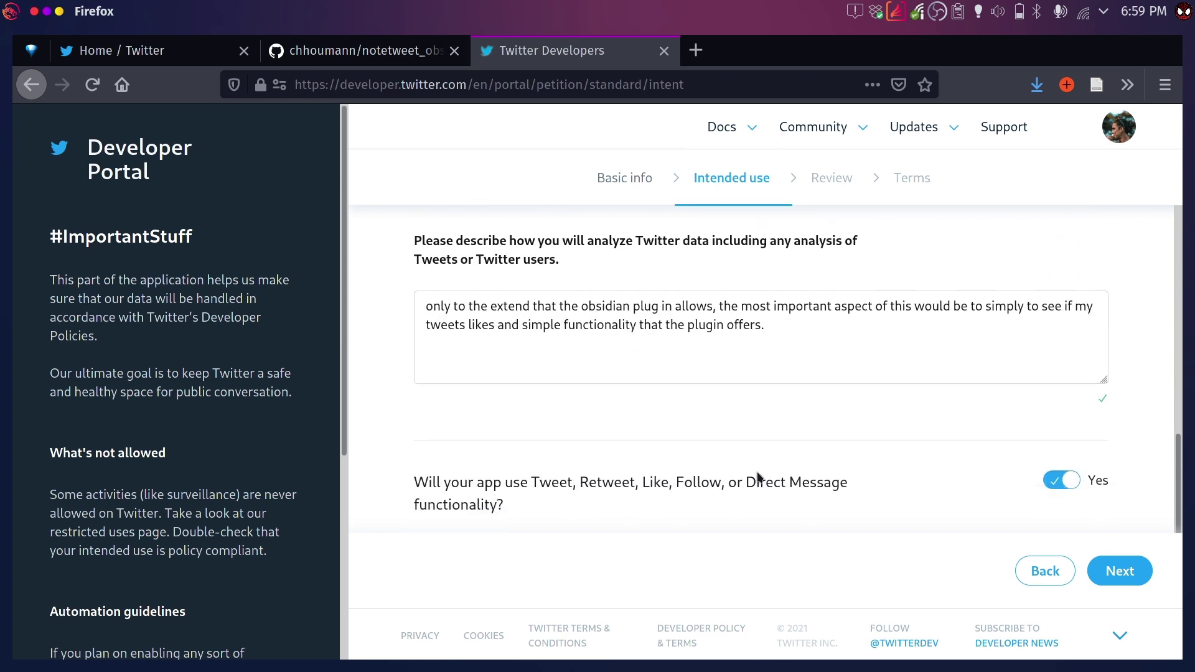
pyautogui.scroll(-4, 758, 478)
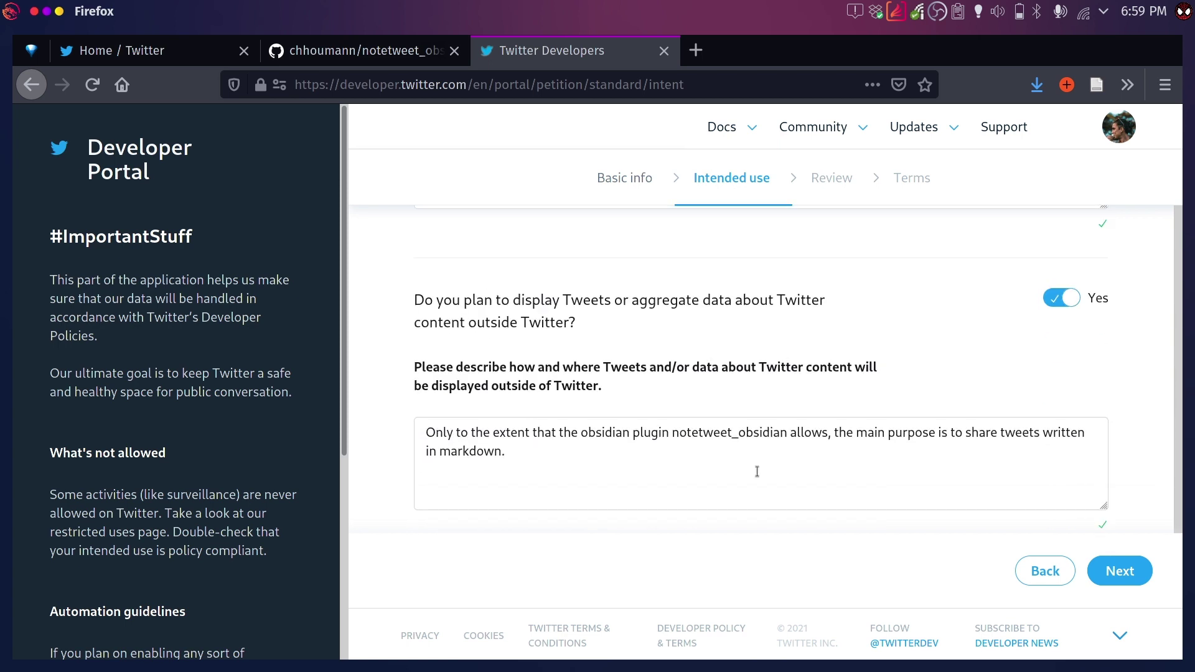
pyautogui.click(1123, 577)
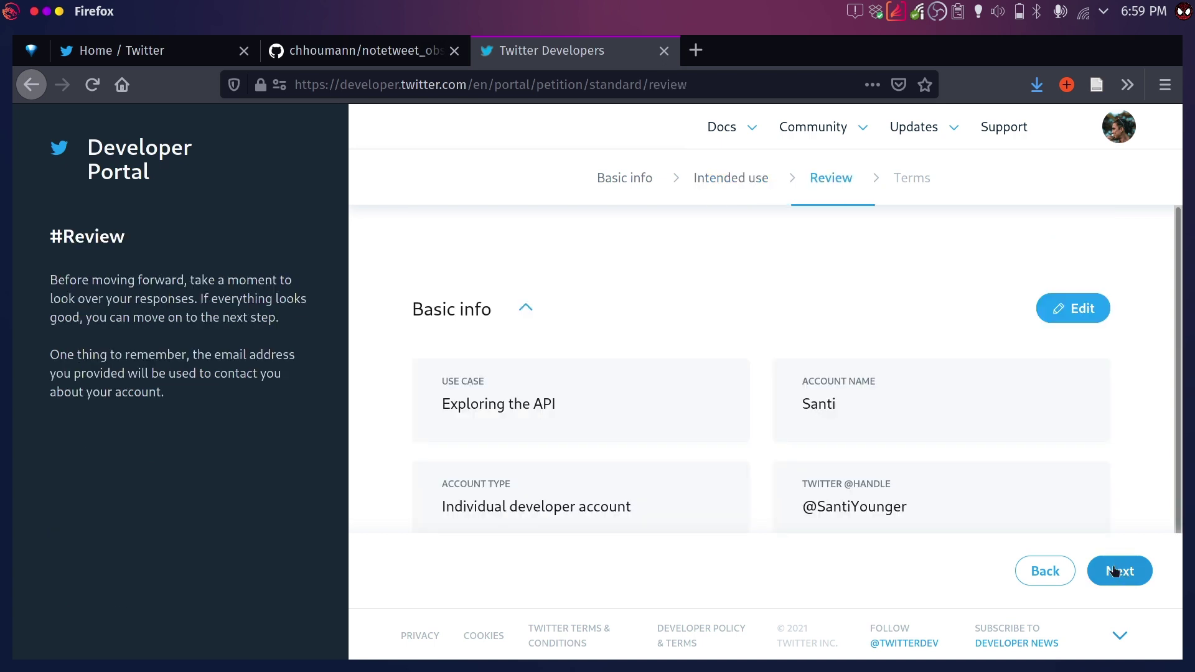
# Move past Review to the Developer Agreement and submit the developer application
pyautogui.click(1115, 571)
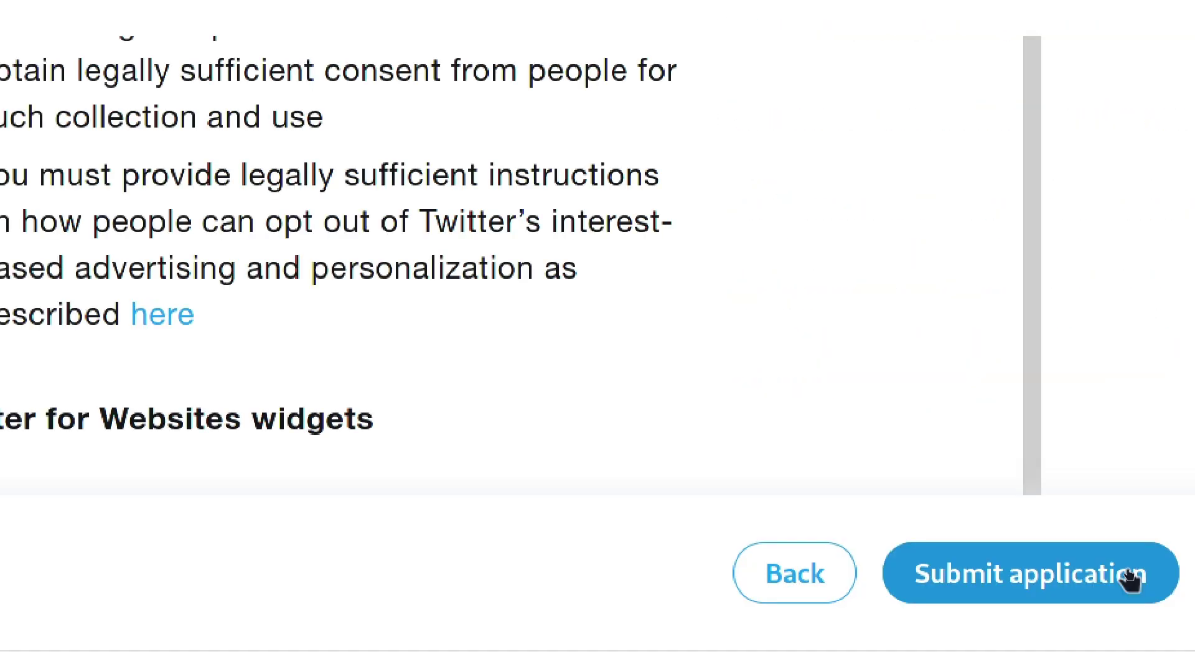
pyautogui.click(1130, 576)
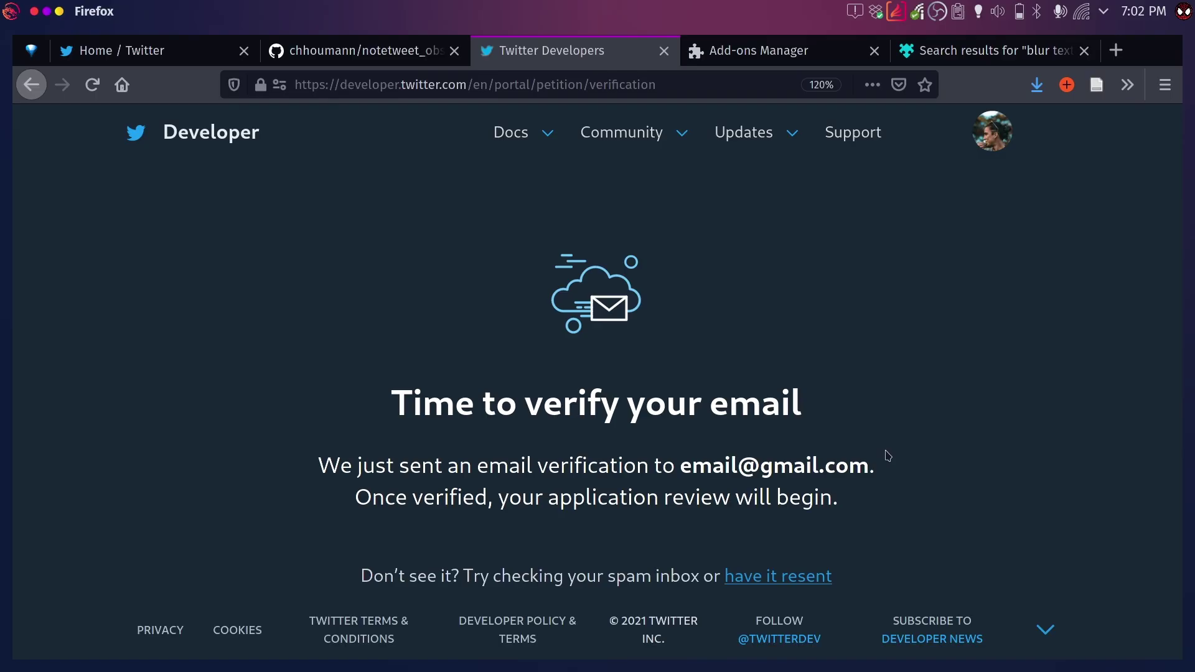
pyautogui.moveTo(377, 409); pyautogui.dragTo(844, 584)
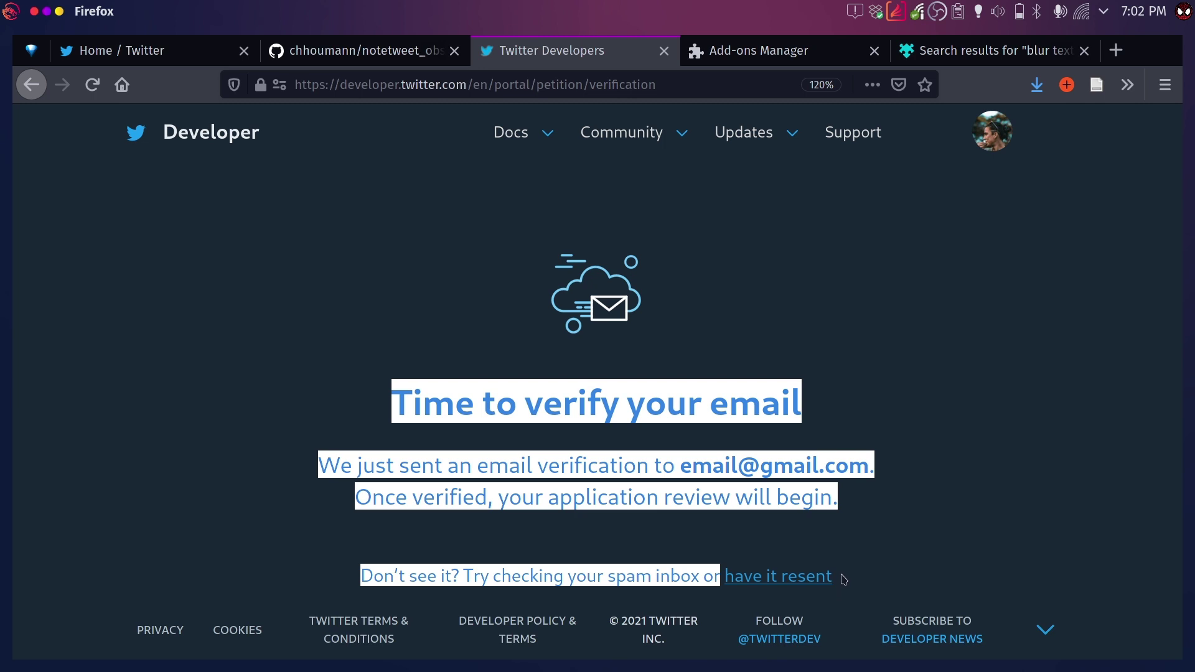
pyautogui.click(633, 499)
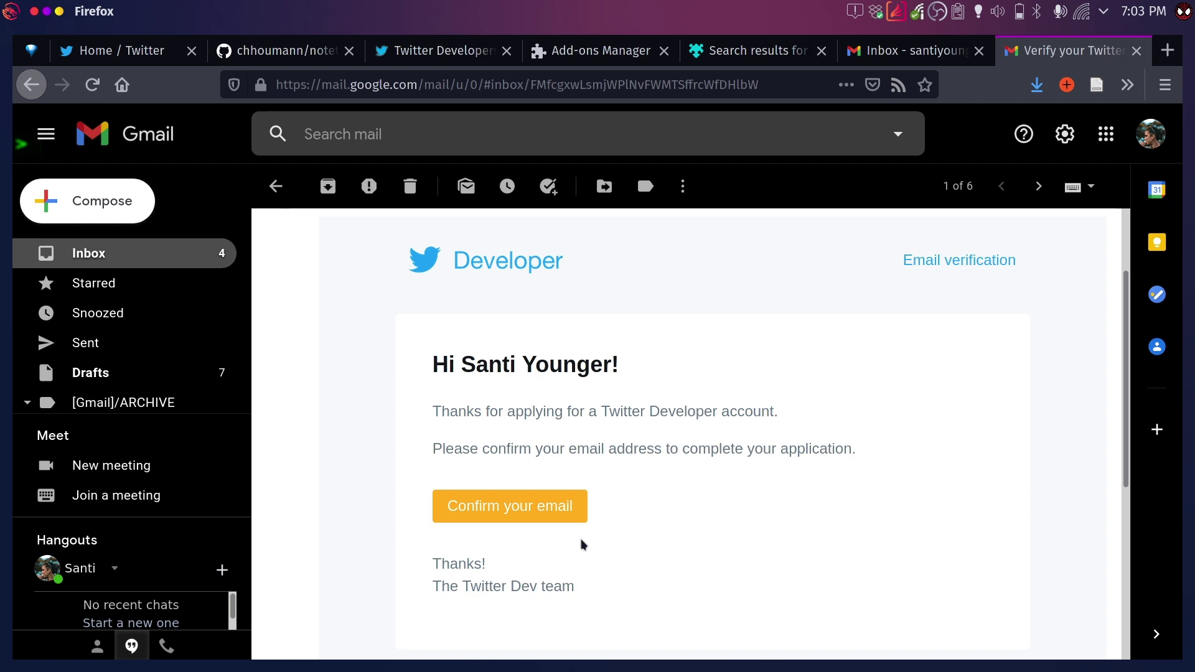
# Use the Confirm your email button in Twitter's verification message to verify the address
pyautogui.click(563, 509)
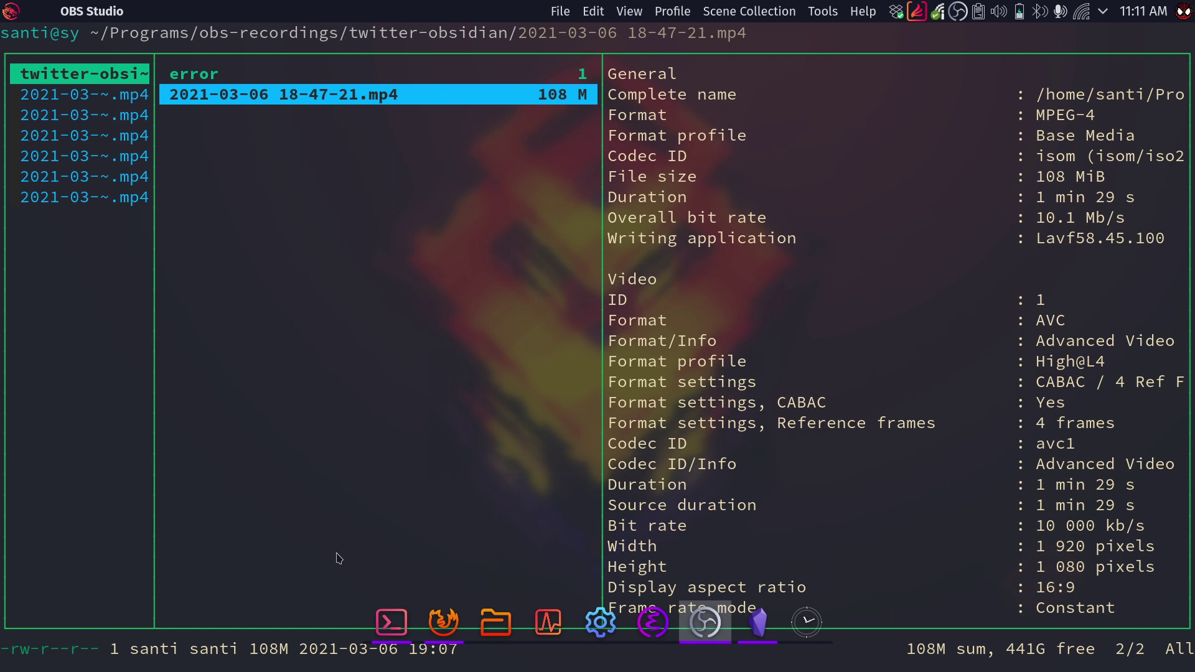
# Focus the Alacritty terminal, then return to Firefox's Projects & Apps page
pyautogui.click(486, 439)
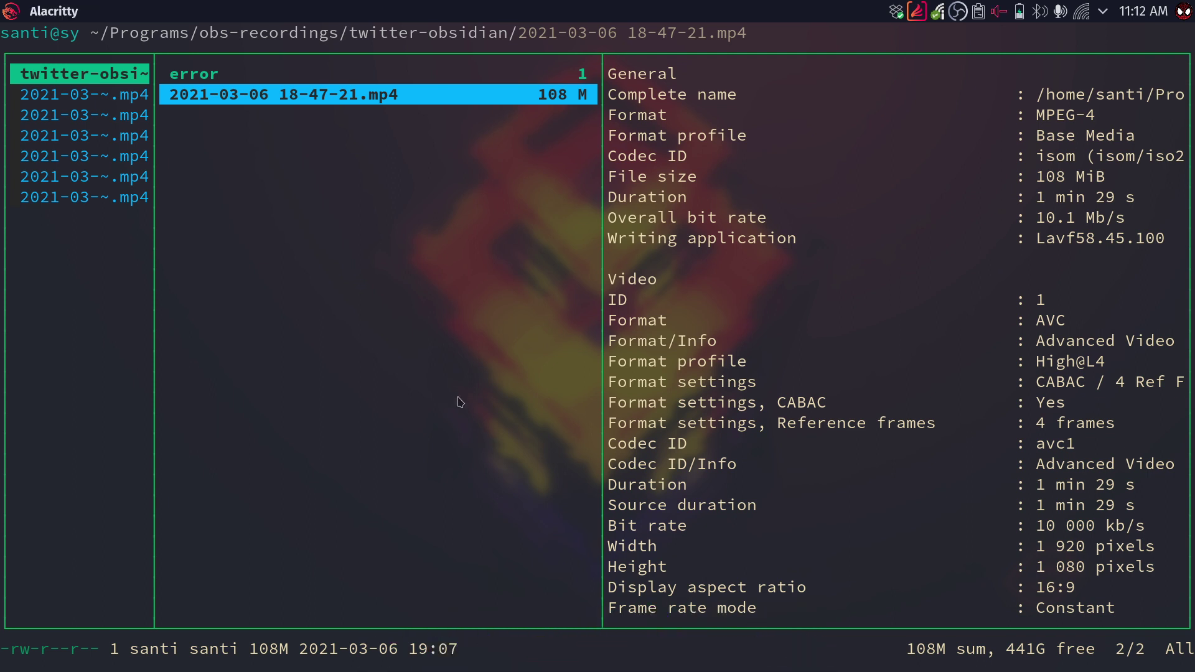
pyautogui.hotkey('alt', 'Tab')
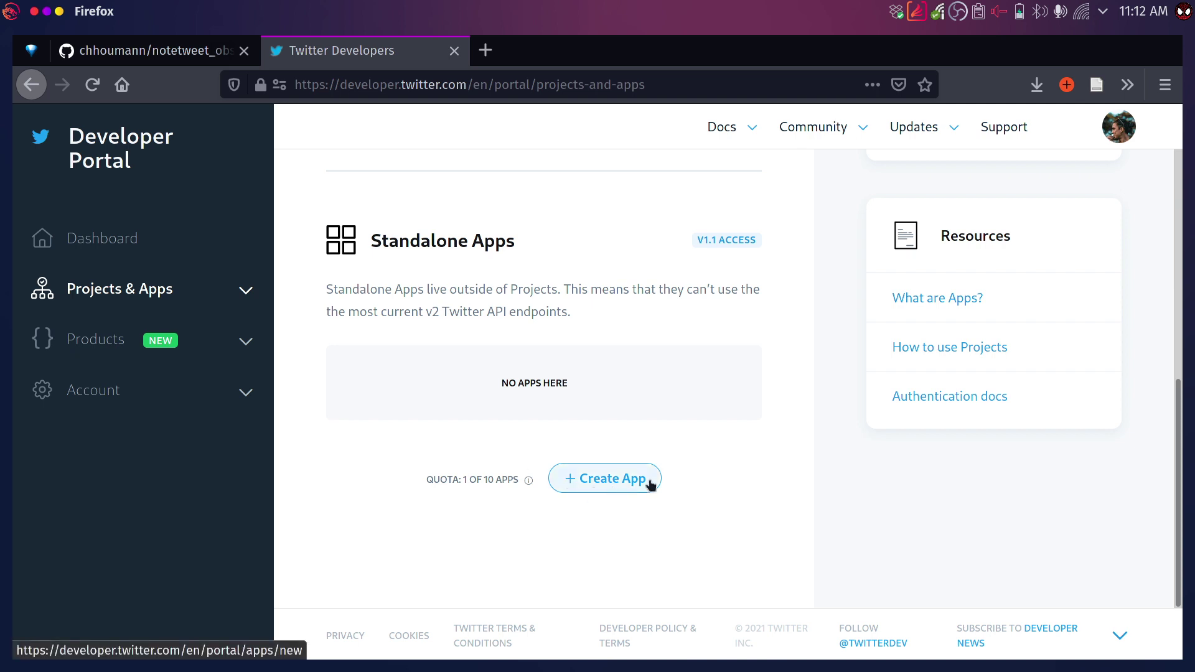
# Create a new standalone app named 'Note tweet demo'
pyautogui.click(610, 488)
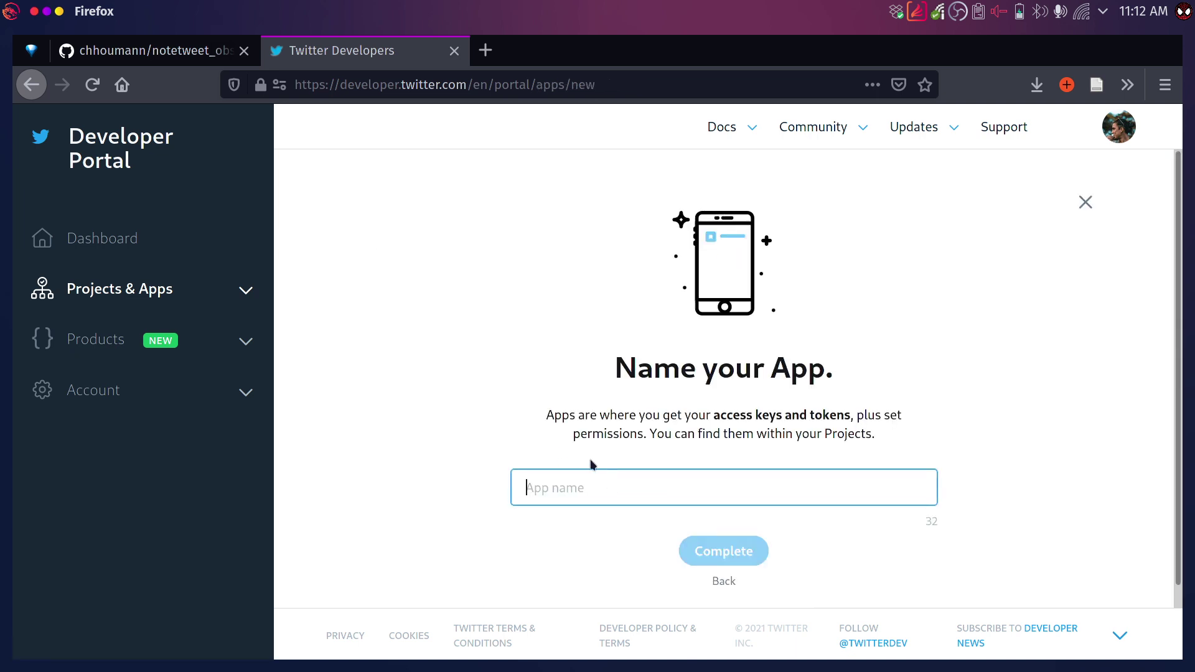
pyautogui.write('NOte')
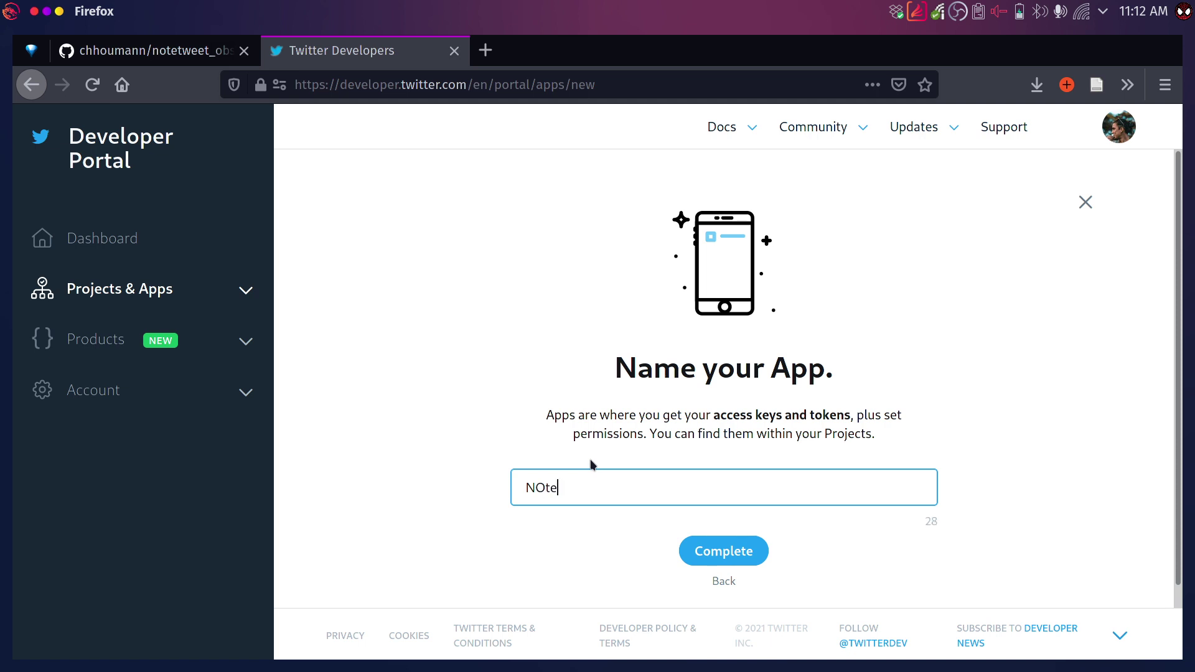
pyautogui.press('BackSpace')
pyautogui.press('BackSpace')
pyautogui.press('BackSpace')
pyautogui.write('ote tweet')
pyautogui.write(' tes')
pyautogui.press('BackSpace')
pyautogui.press('BackSpace')
pyautogui.press('BackSpace')
pyautogui.write('demo')
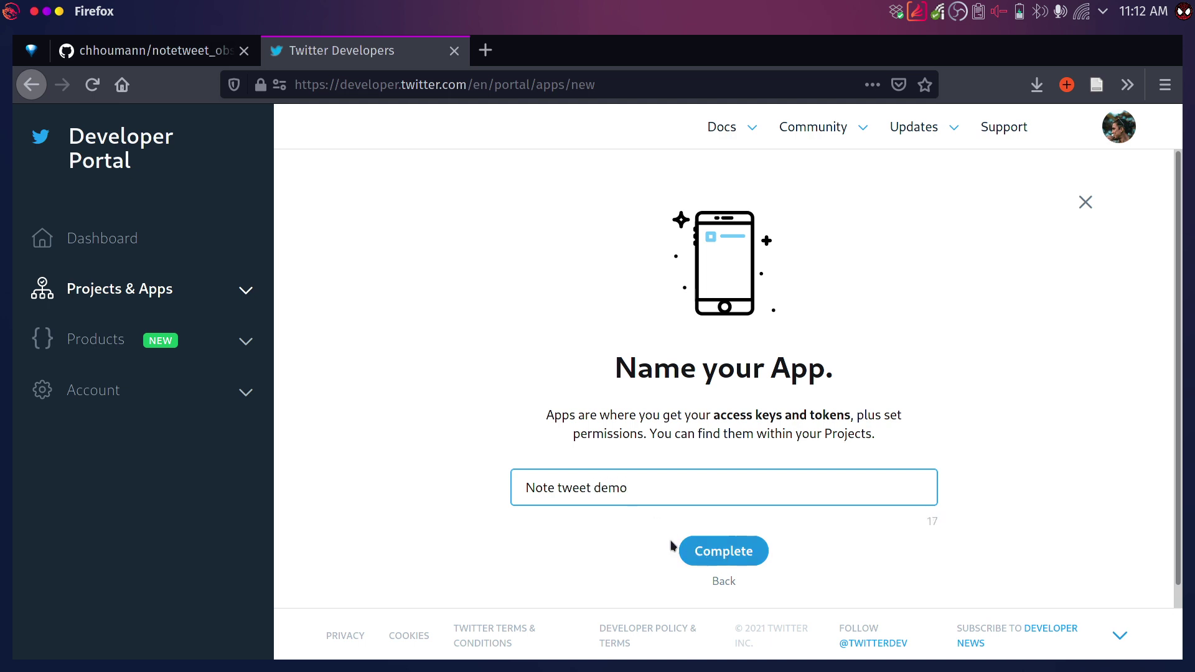
pyautogui.click(731, 558)
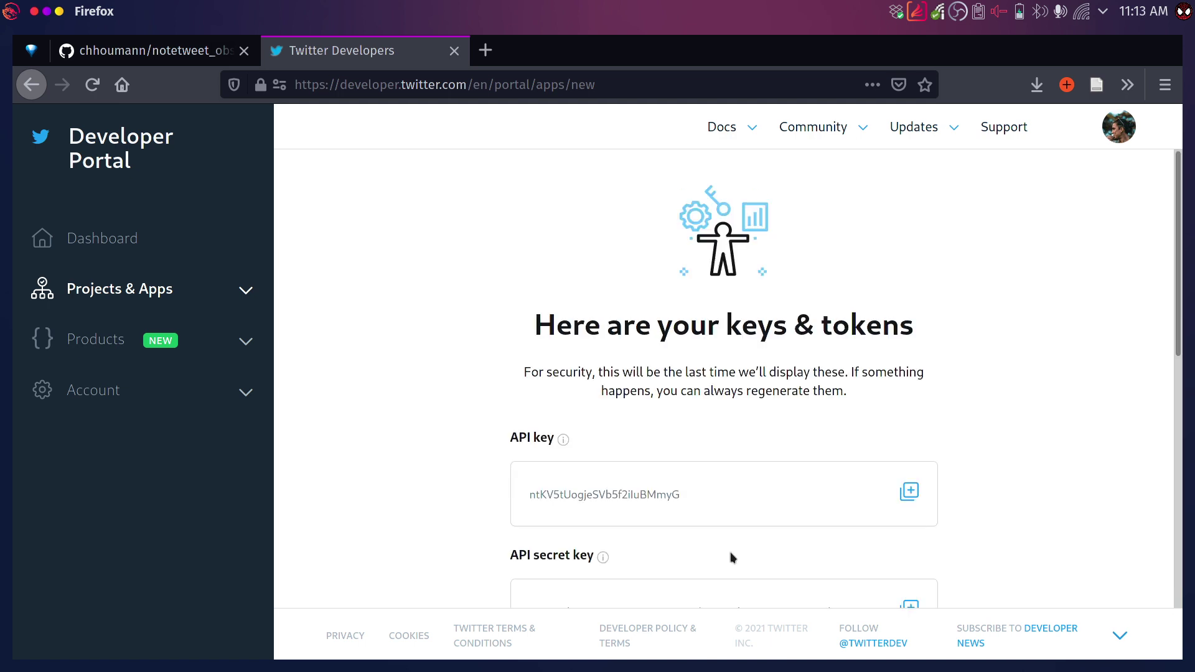
# Copy the Note tweet demo app's API key from its keys & tokens page
pyautogui.scroll(-1, 756, 518)
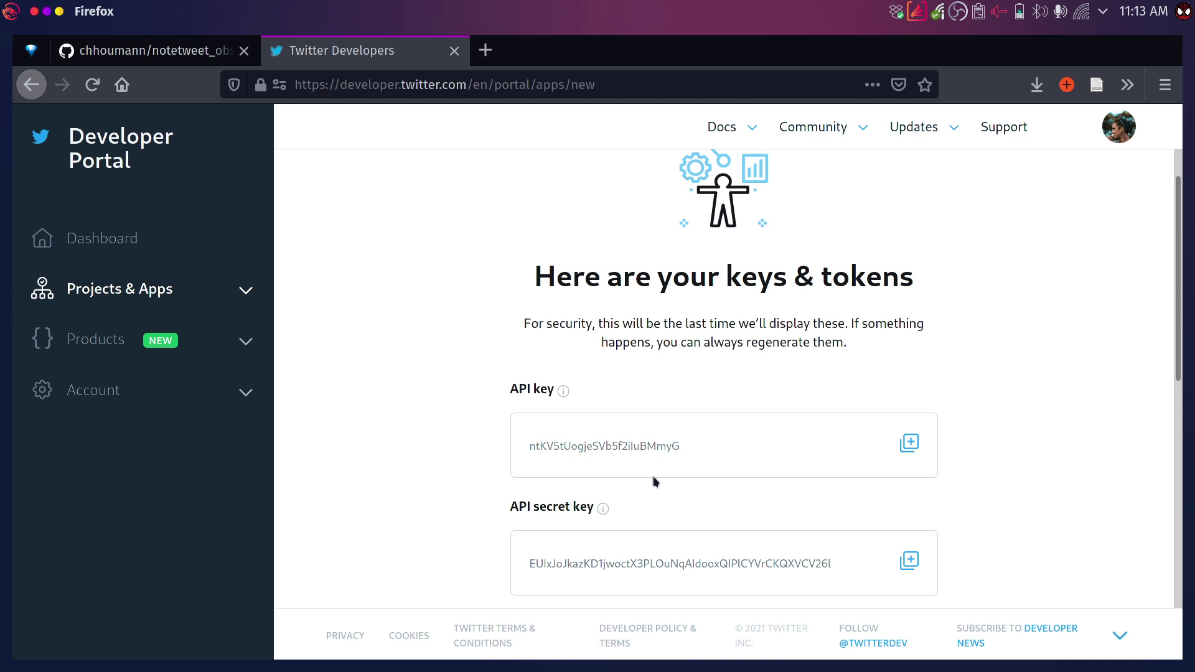
pyautogui.scroll(-3, 652, 481)
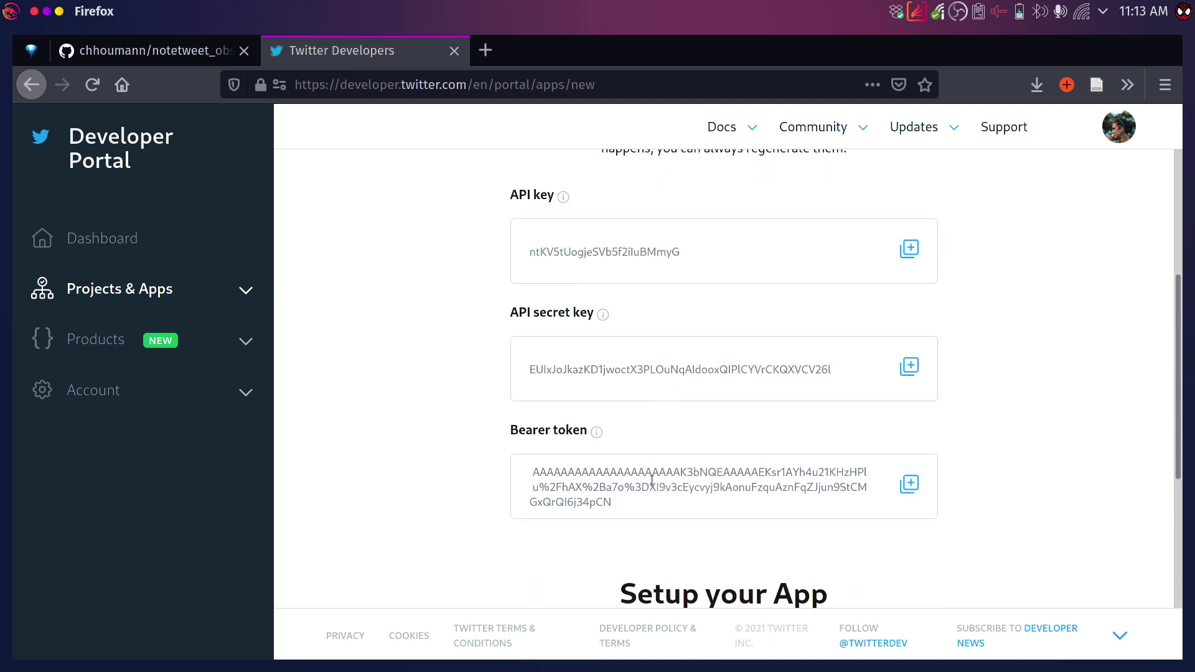
pyautogui.scroll(3, 652, 480)
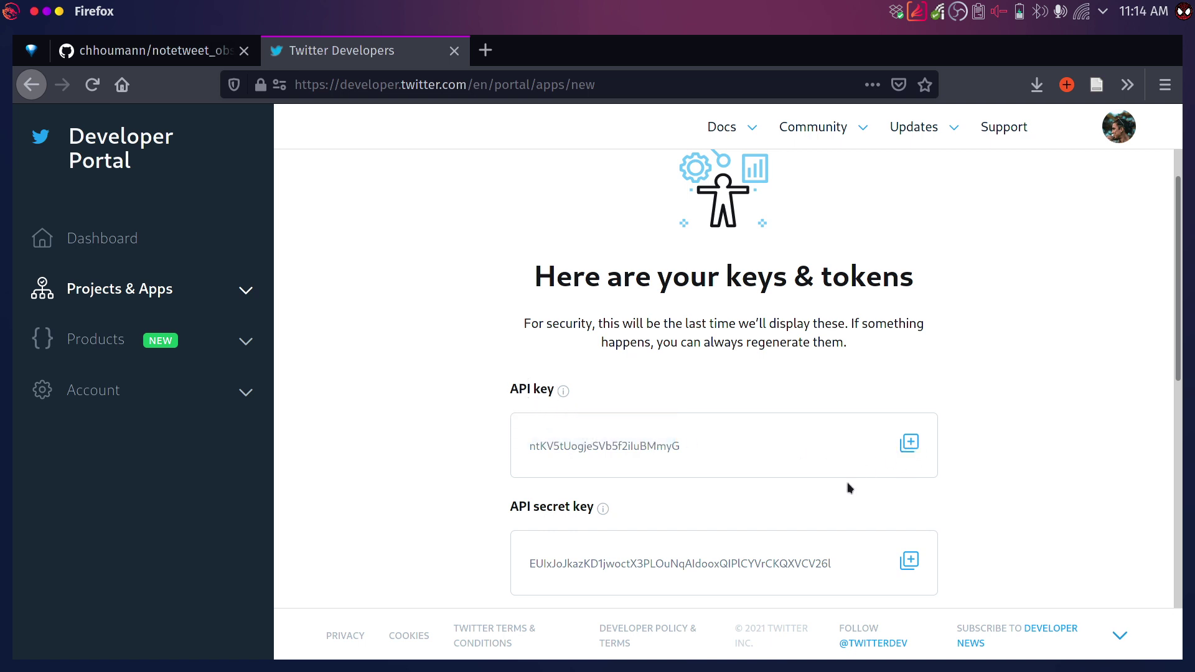
pyautogui.scroll(-1, 850, 487)
pyautogui.scroll(-1, 907, 512)
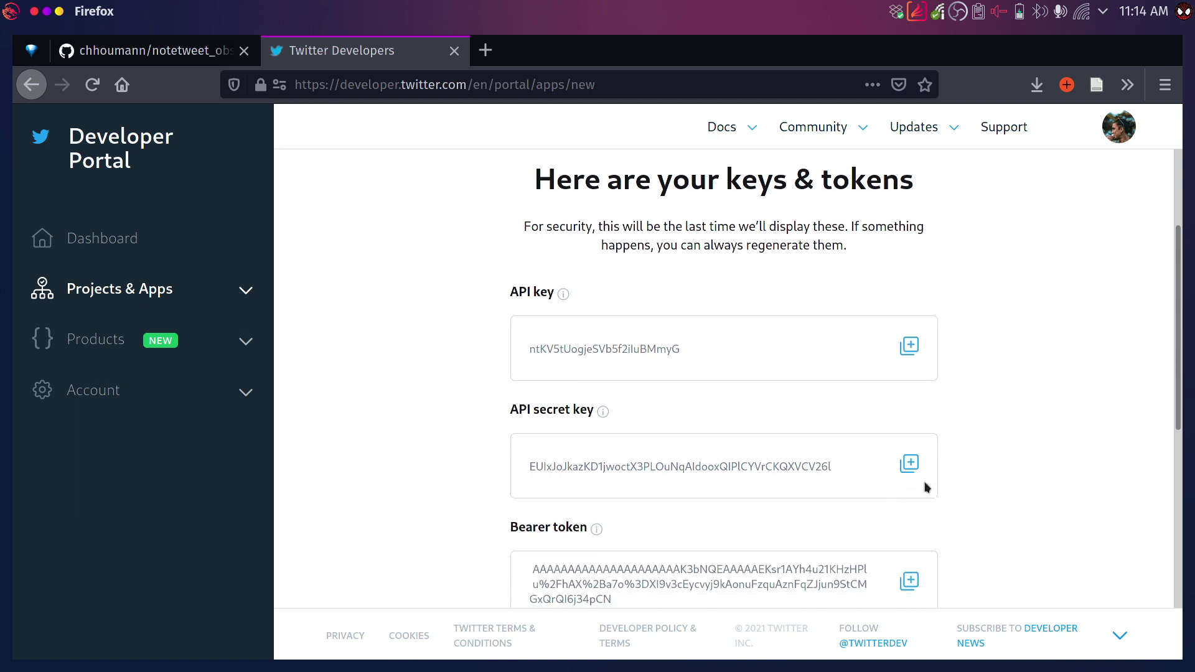
pyautogui.scroll(-1, 950, 475)
pyautogui.scroll(2, 959, 475)
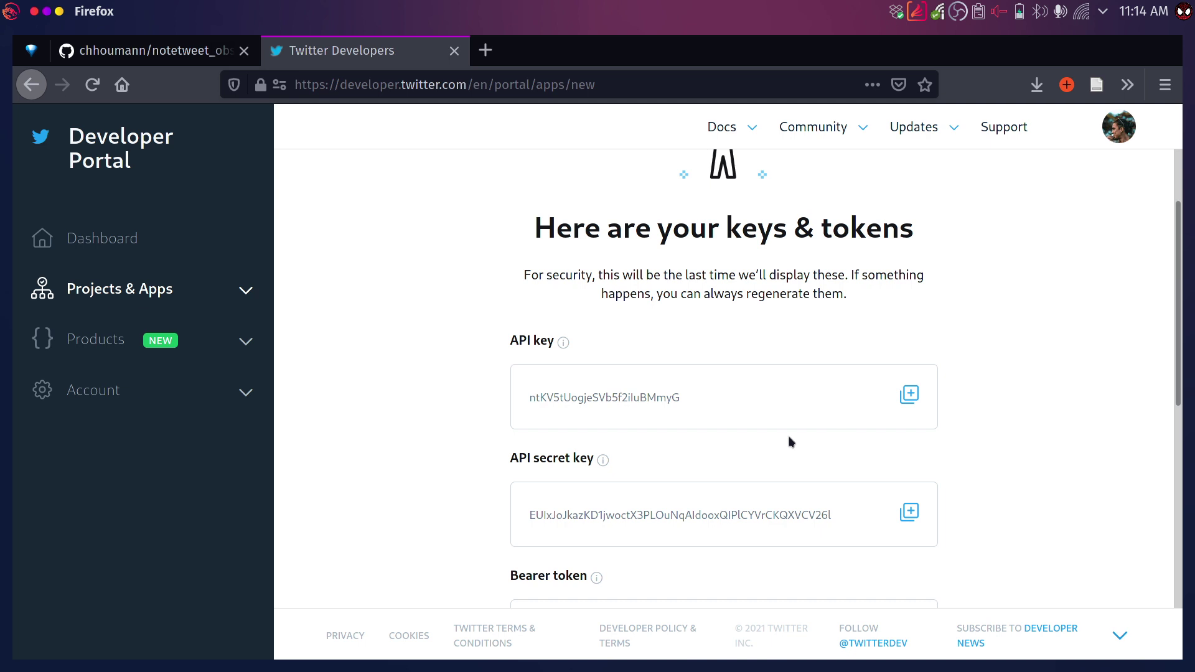
pyautogui.scroll(-1, 595, 451)
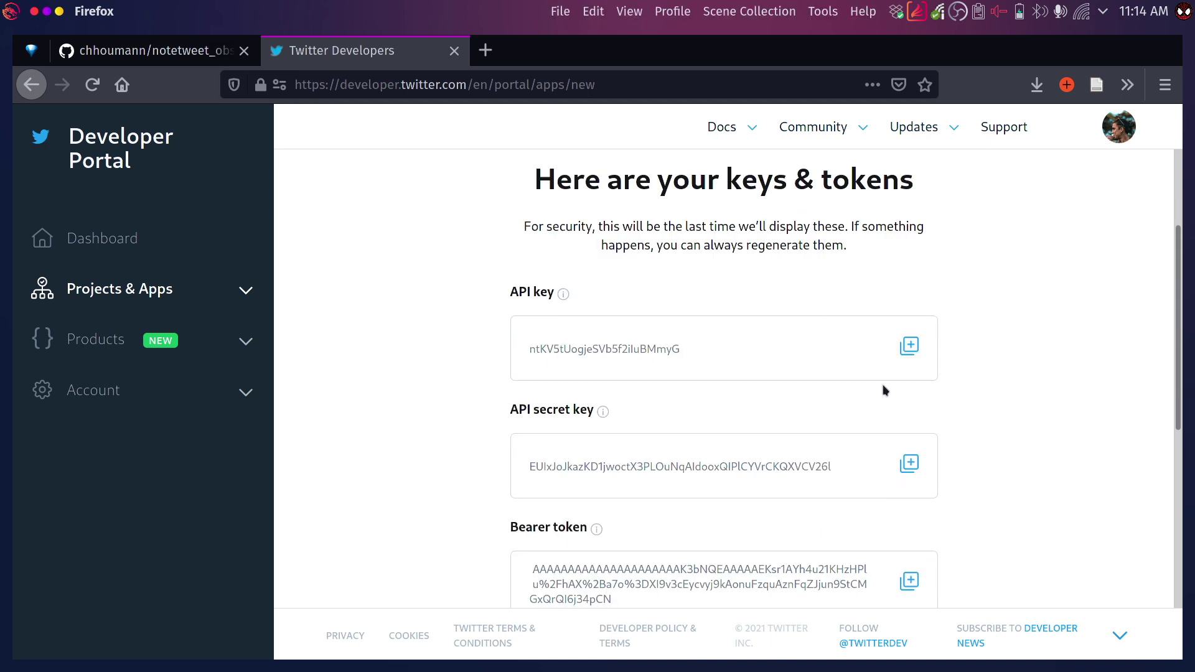
pyautogui.click(910, 346)
# Reload NoteTweet 0.0.3 by toggling it off and on in Obsidian's Community plugins
pyautogui.hotkey('alt', 'Tab')
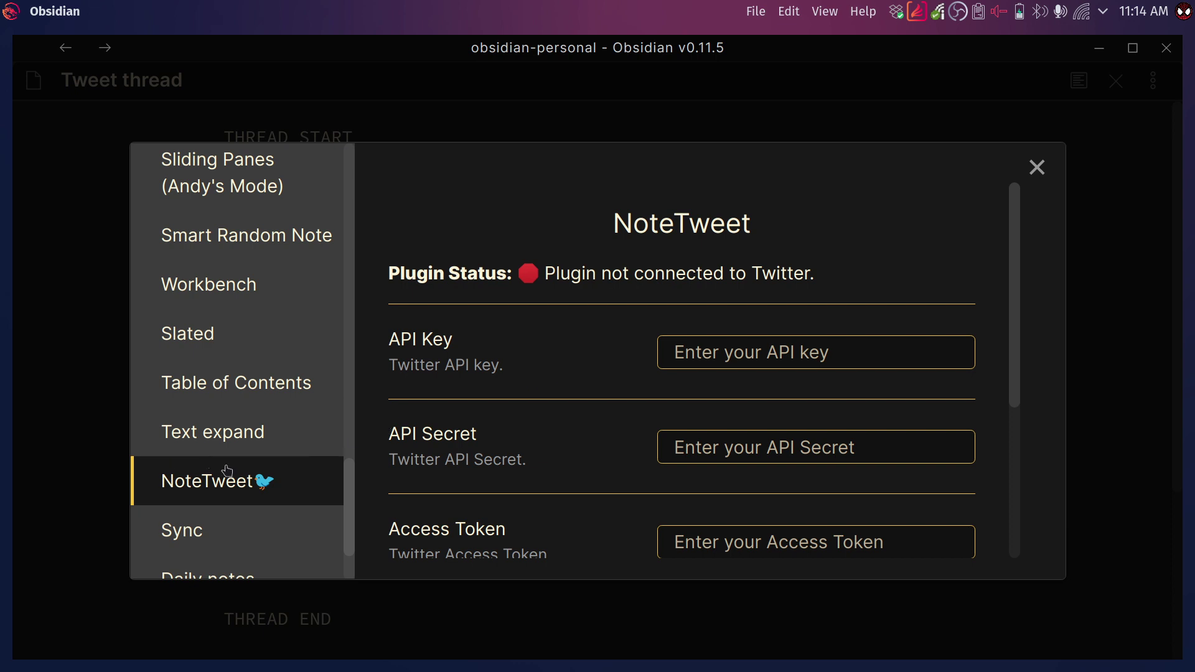
pyautogui.scroll(6, 237, 458)
pyautogui.scroll(6, 237, 457)
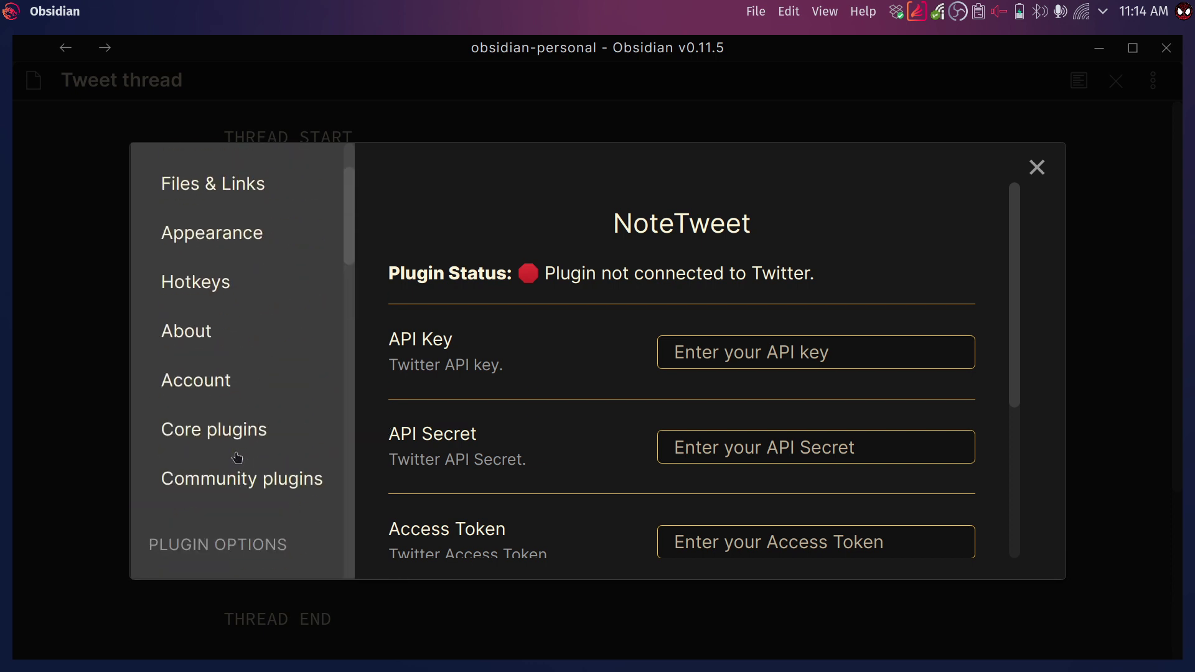
pyautogui.click(238, 474)
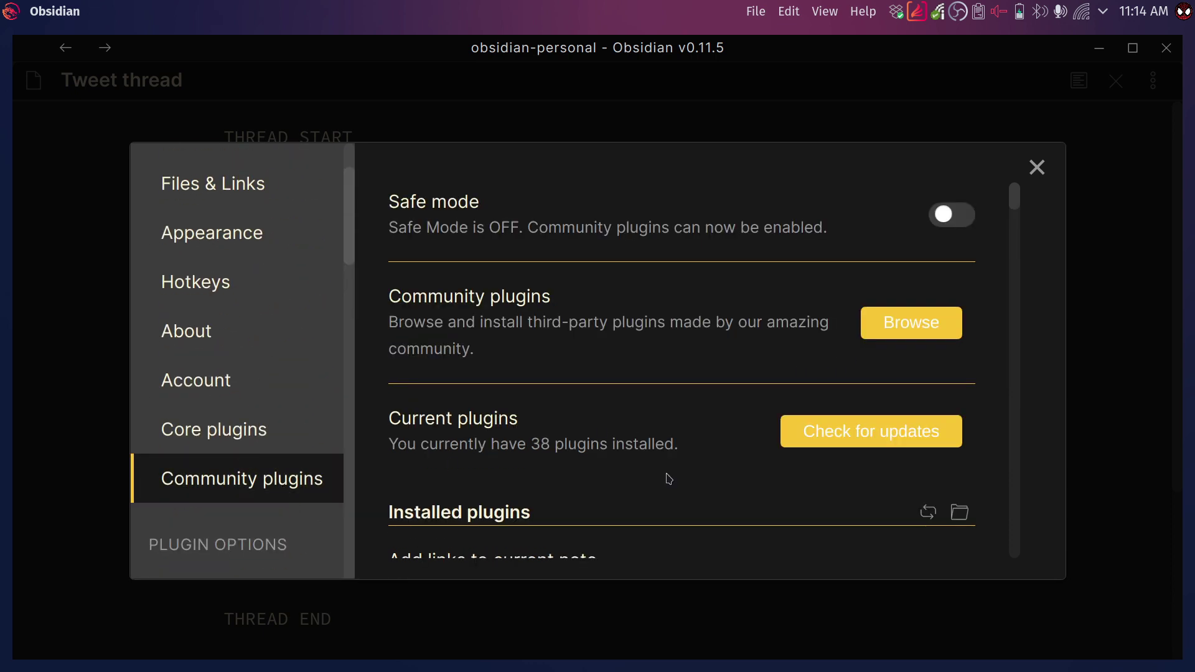
pyautogui.scroll(-20, 668, 479)
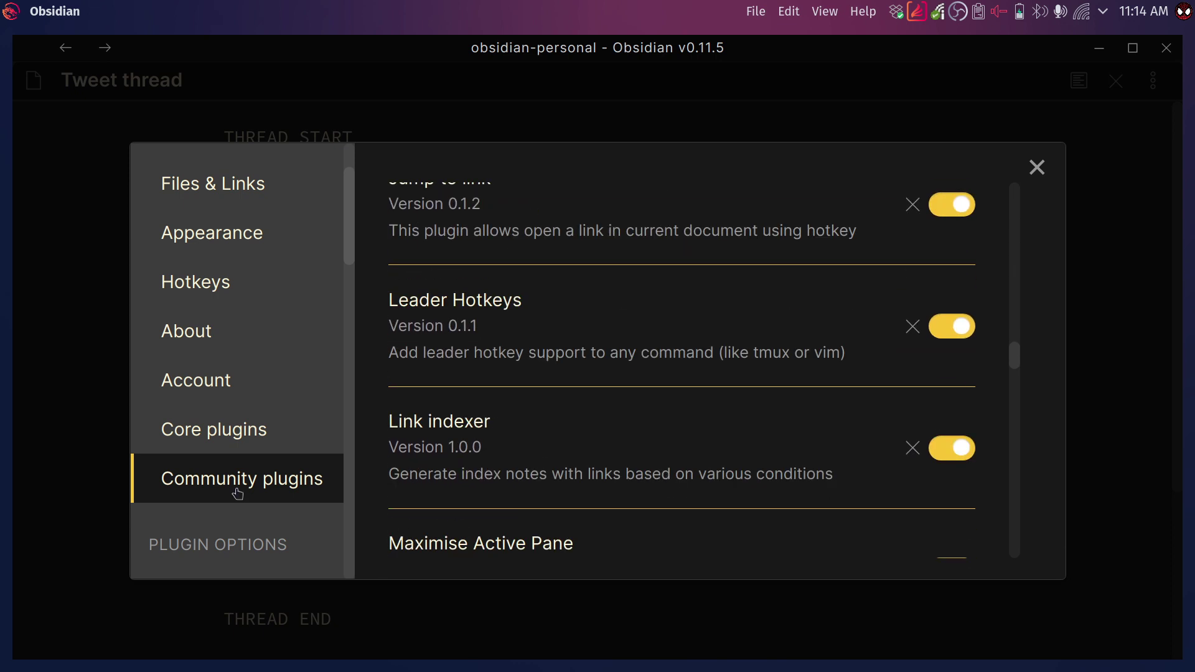
pyautogui.scroll(-10, 517, 467)
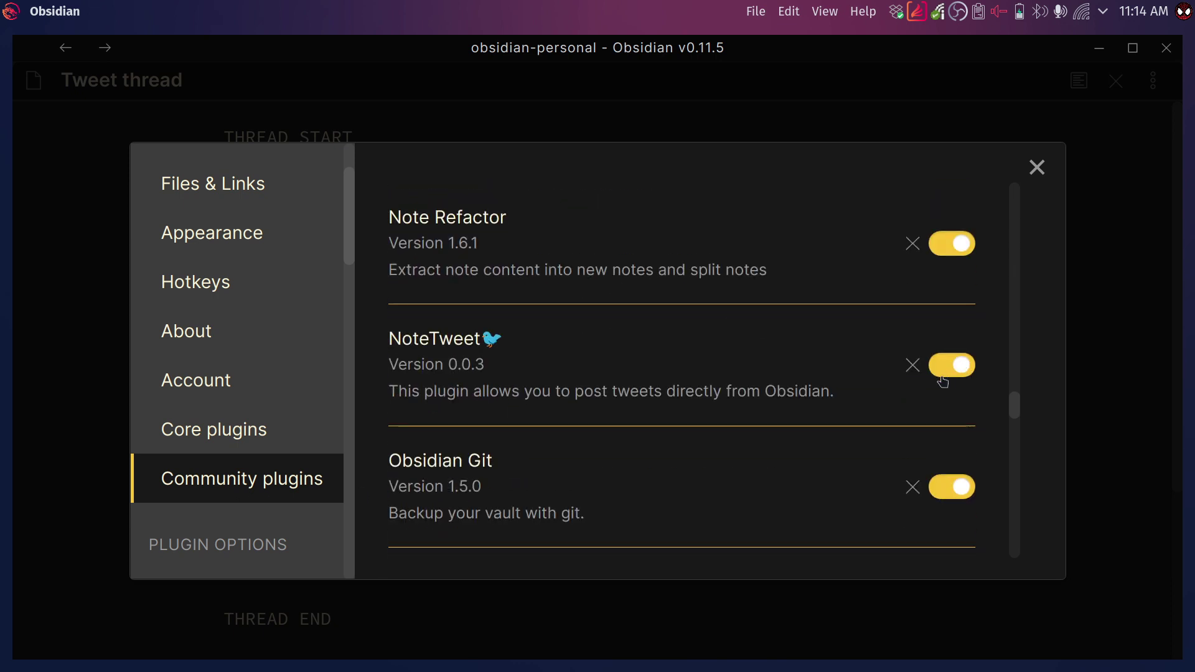
pyautogui.click(945, 374)
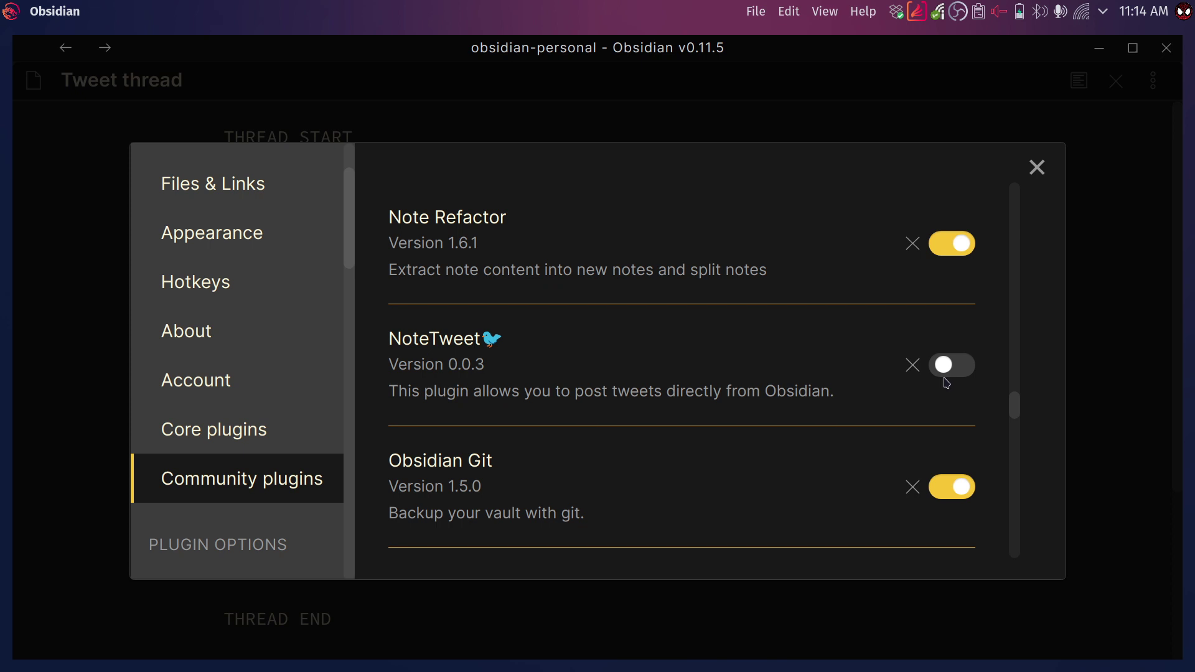
pyautogui.click(956, 371)
pyautogui.scroll(-20, 182, 478)
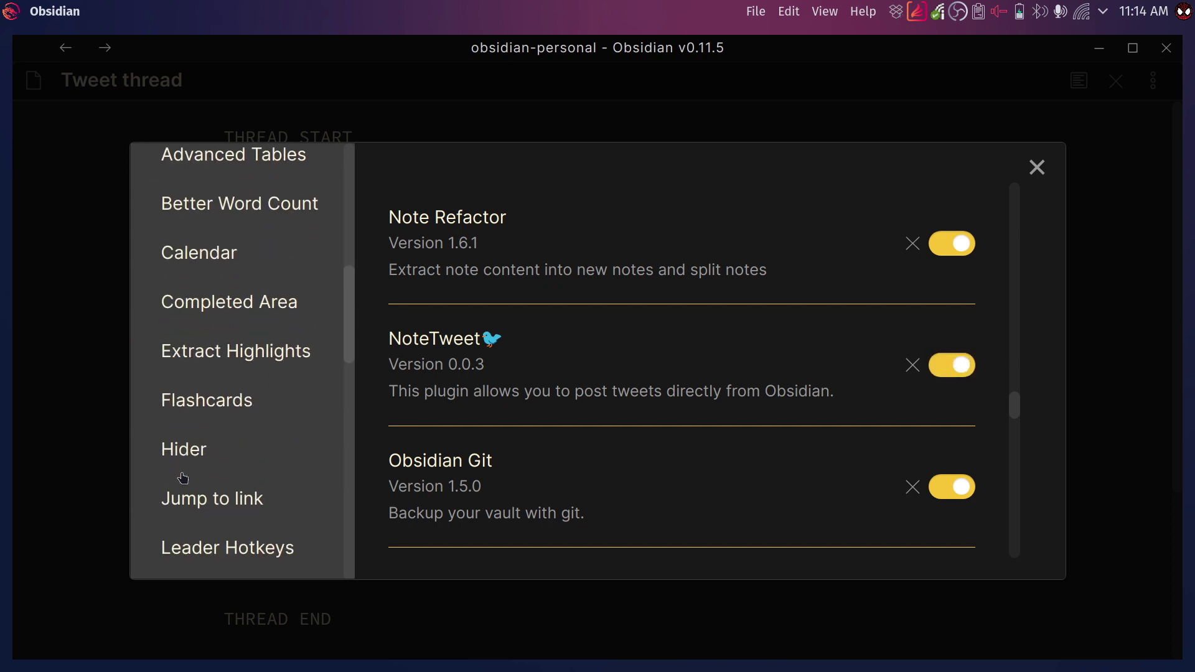
# Paste the copied API key and API secret key into NoteTweet's API Key and API Secret fields
pyautogui.scroll(-5, 182, 478)
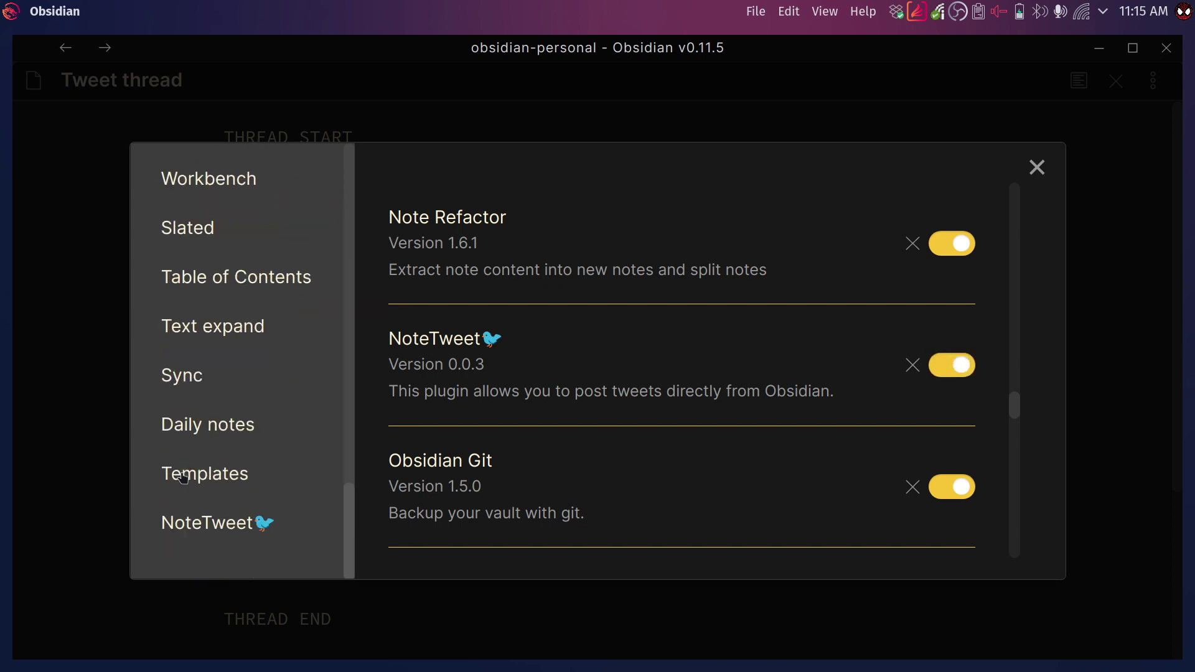
pyautogui.click(233, 535)
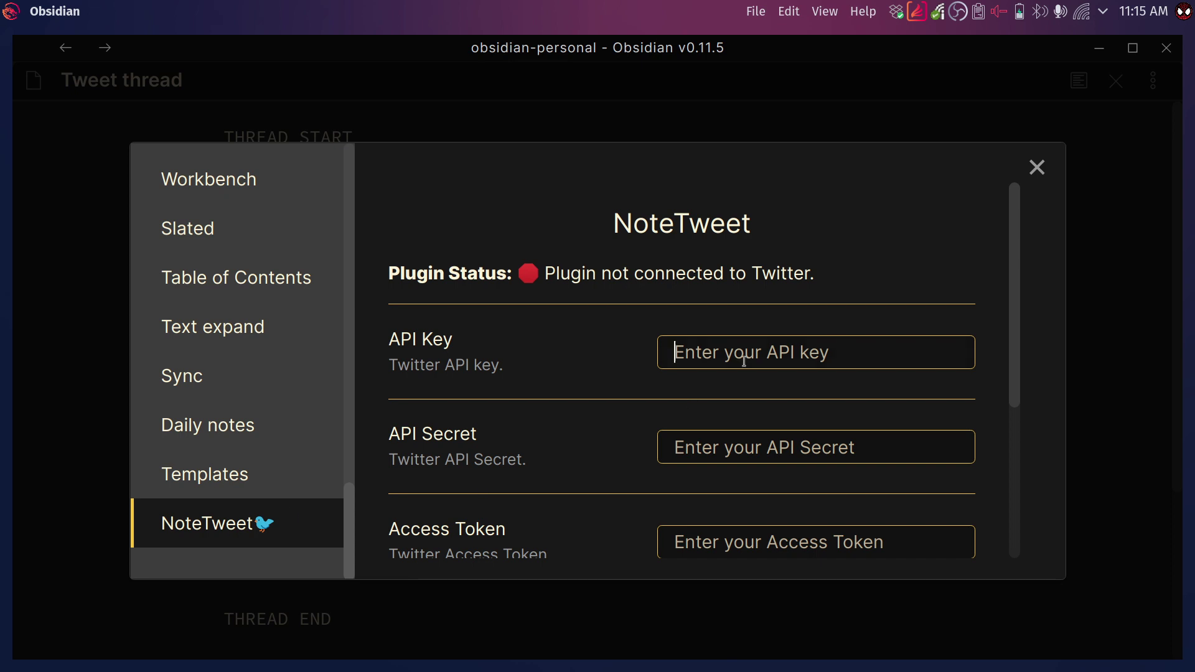
pyautogui.hotkey('ctrl', 'v')
pyautogui.hotkey('alt', 'Tab')
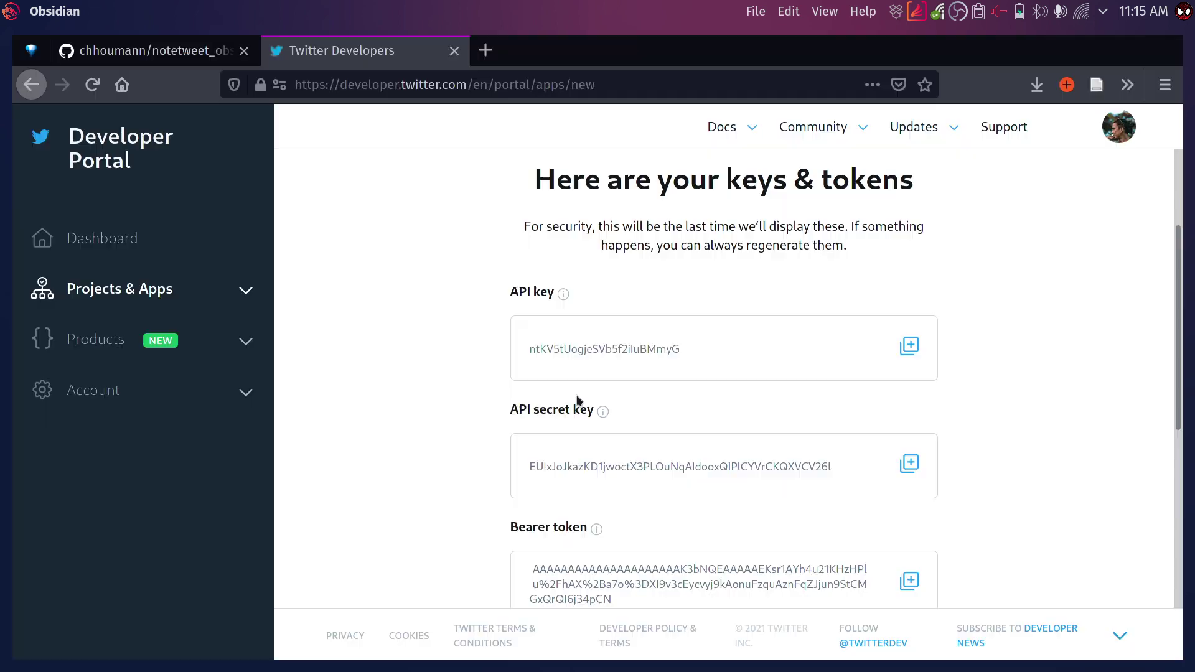
pyautogui.click(909, 464)
pyautogui.hotkey('alt', 'Tab')
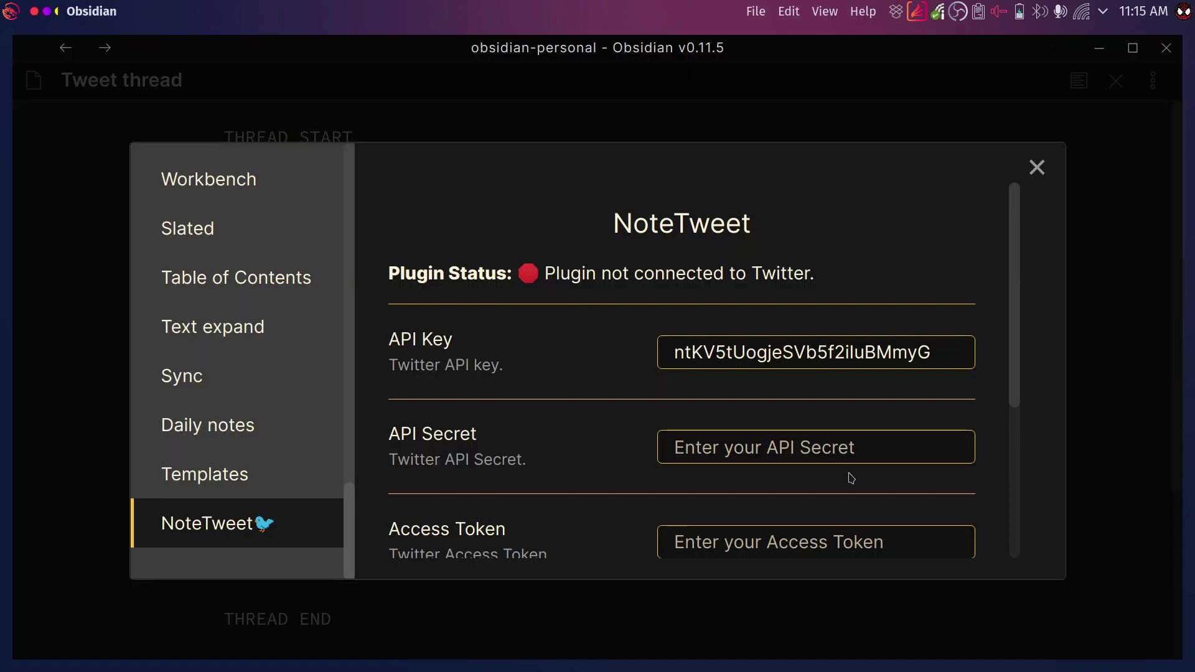
pyautogui.hotkey('ctrl', 'v')
pyautogui.scroll(-3, 587, 525)
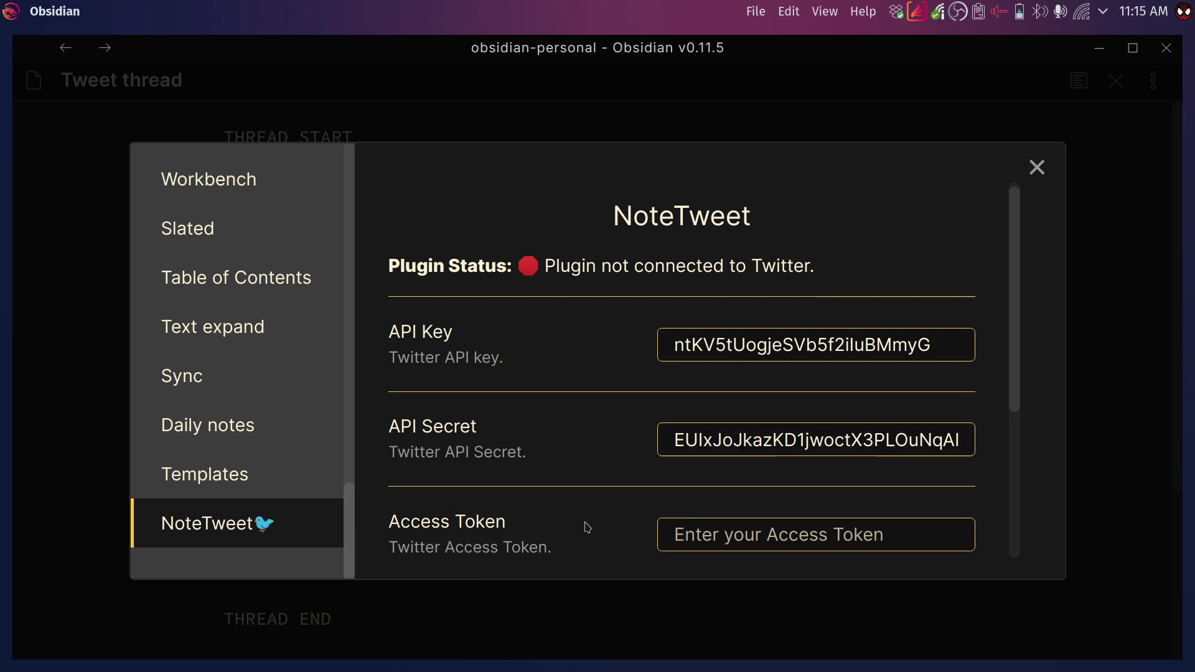
pyautogui.scroll(-1, 601, 479)
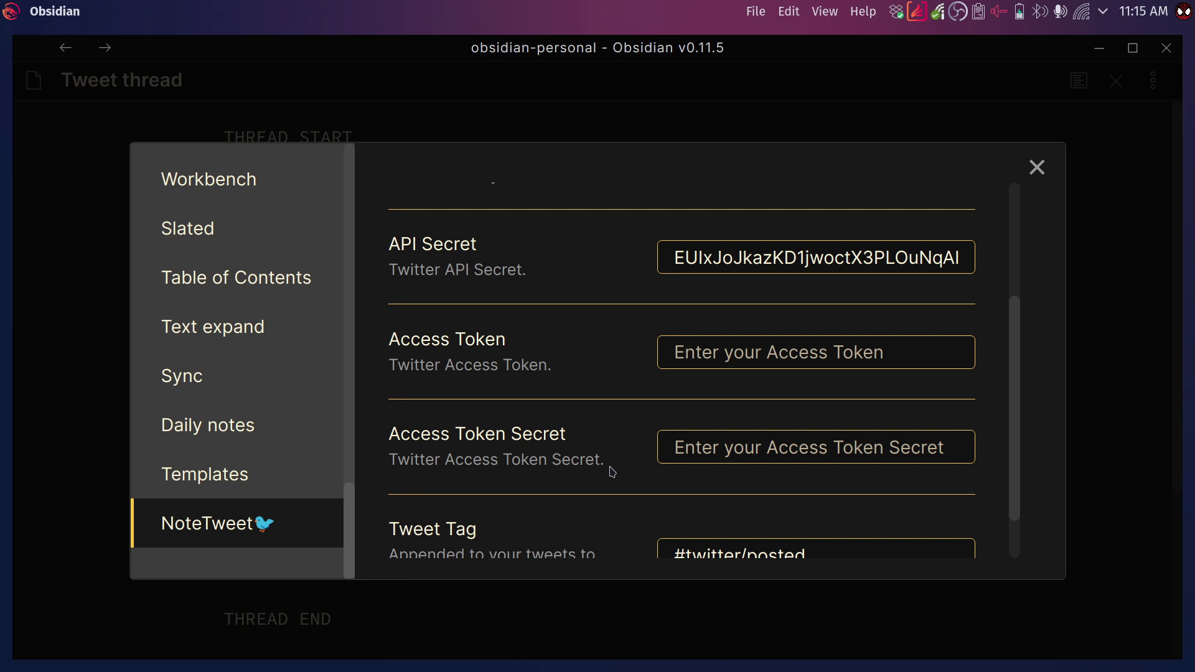
pyautogui.hotkey('alt', 'Tab')
# Zoom the keys page to 110%, reload it, and open the Note tweet demo app's settings
pyautogui.scroll(-5, 546, 522)
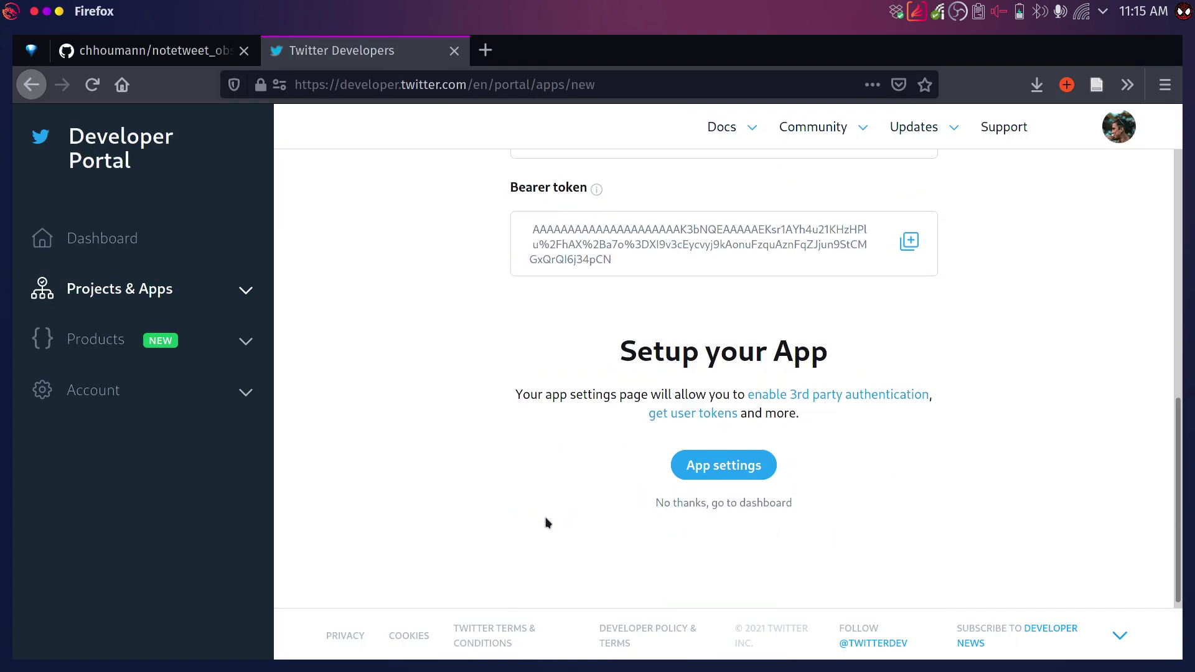
pyautogui.scroll(2, 568, 480)
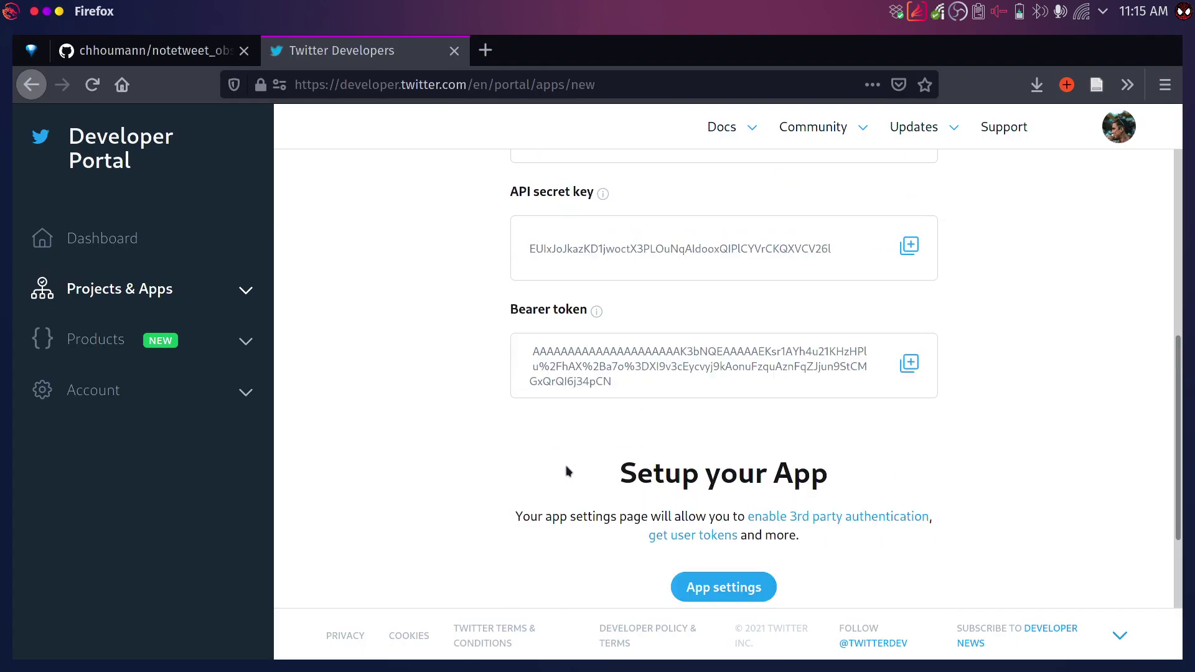
pyautogui.scroll(4, 568, 472)
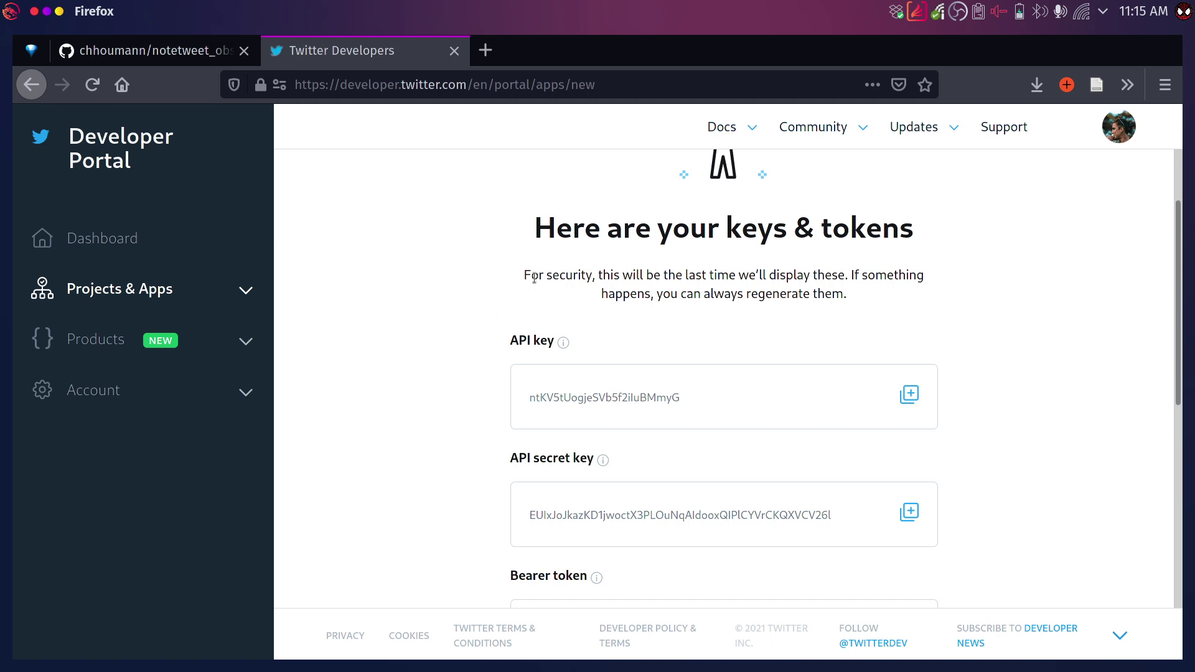
pyautogui.moveTo(532, 276); pyautogui.dragTo(844, 291)
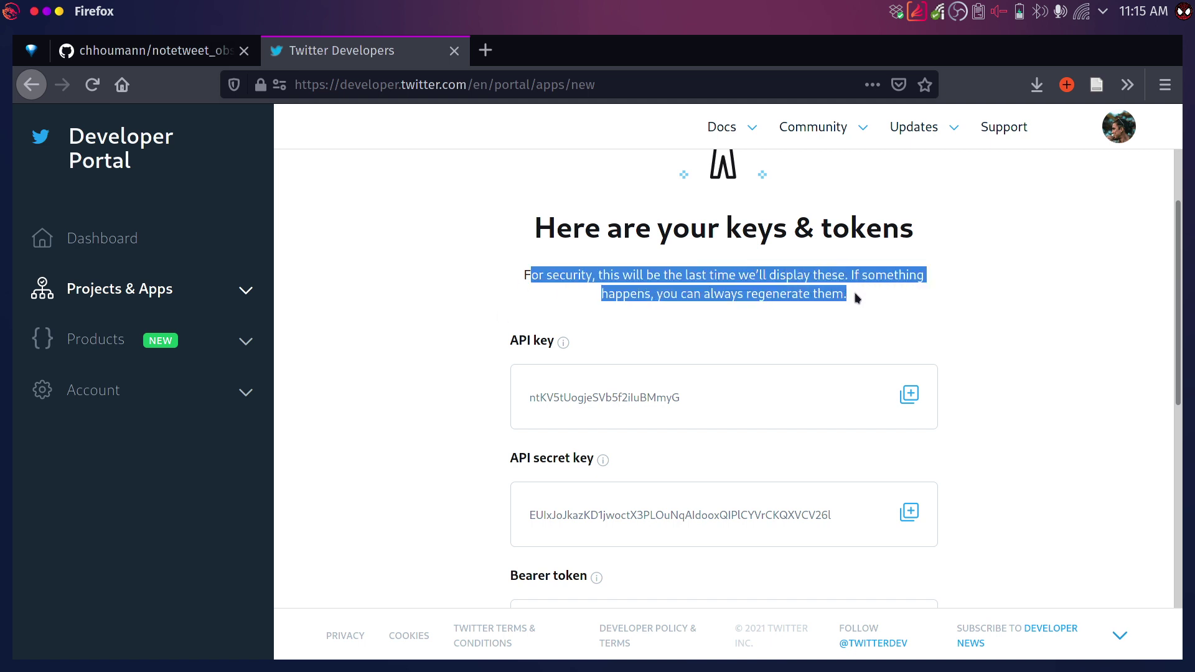
pyautogui.click(858, 298)
pyautogui.doubleClick(783, 294)
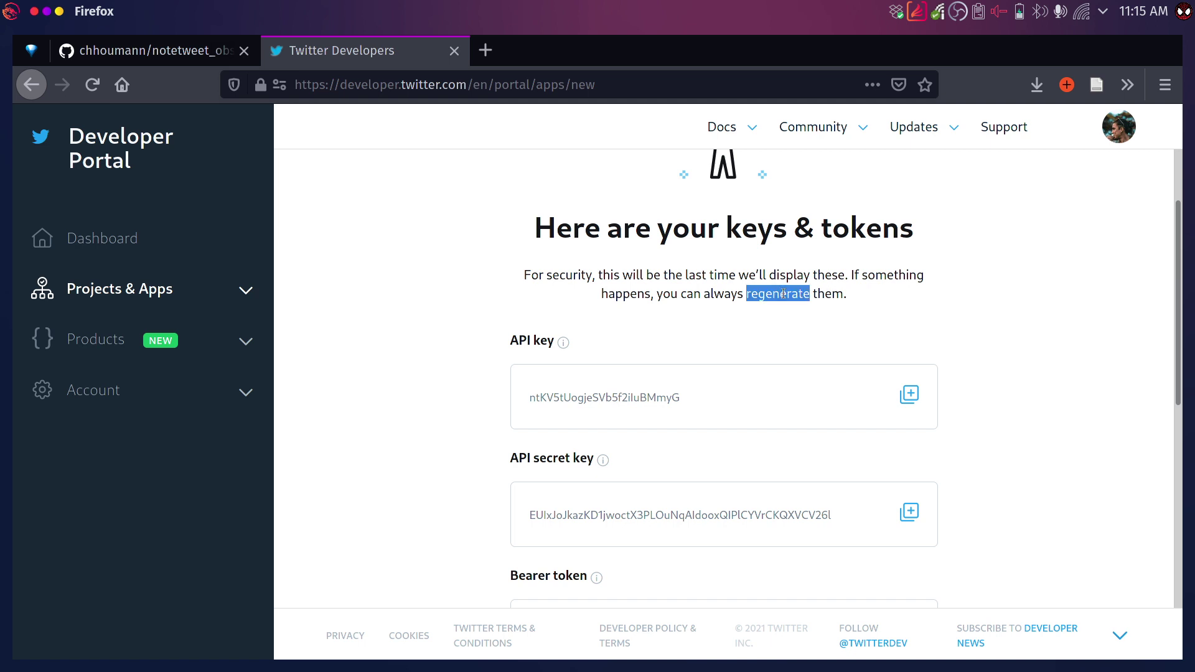
pyautogui.hotkey('ctrl', '+')
pyautogui.click(748, 372)
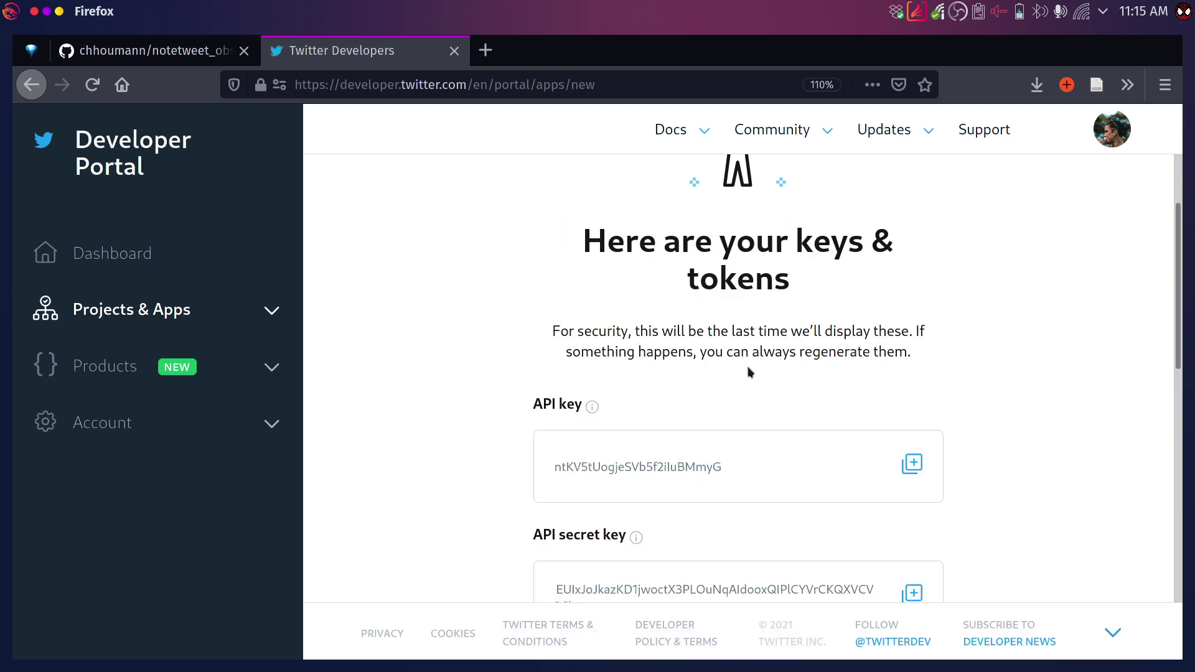
pyautogui.press('F5')
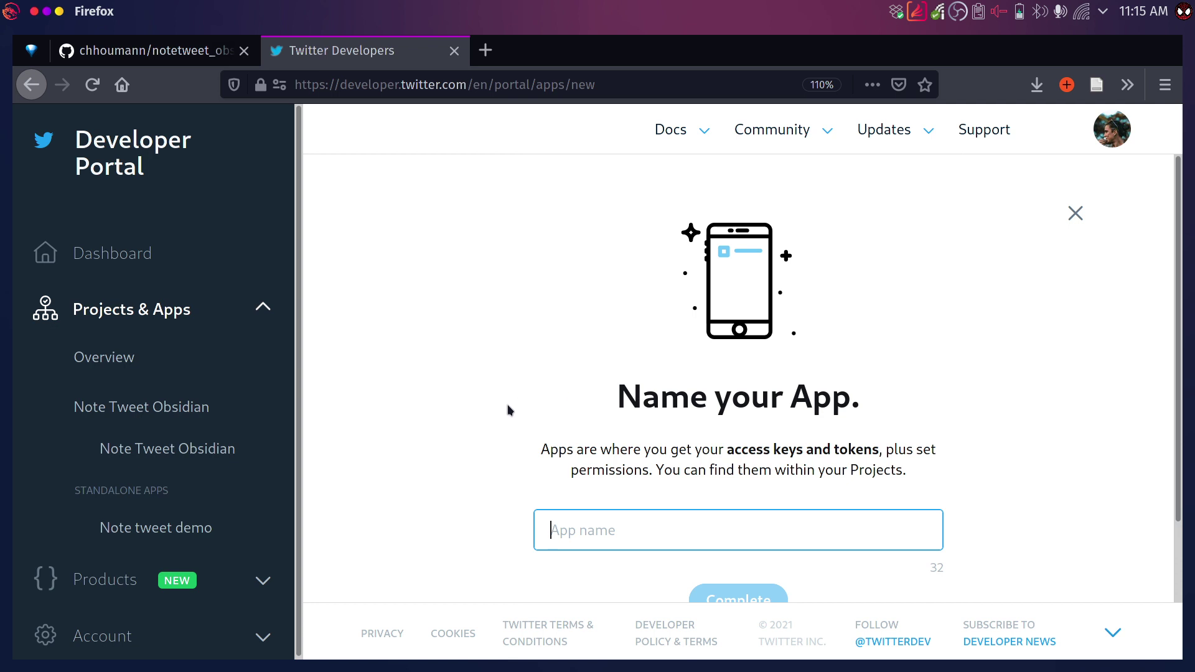
pyautogui.scroll(-2, 509, 417)
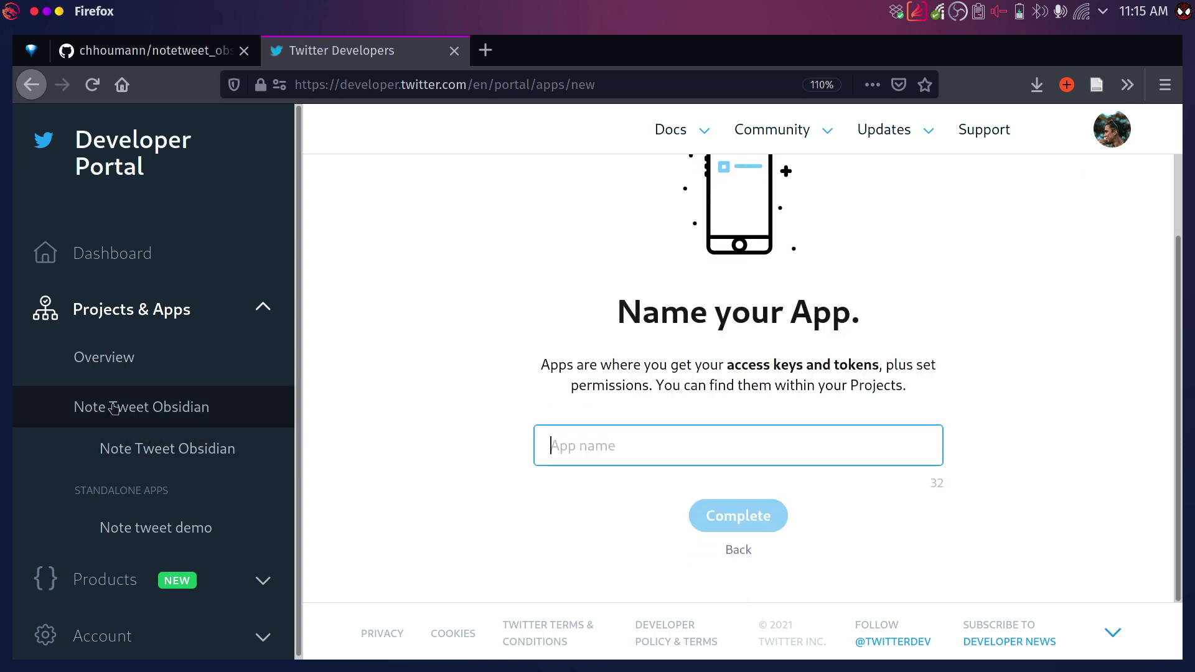
pyautogui.click(156, 528)
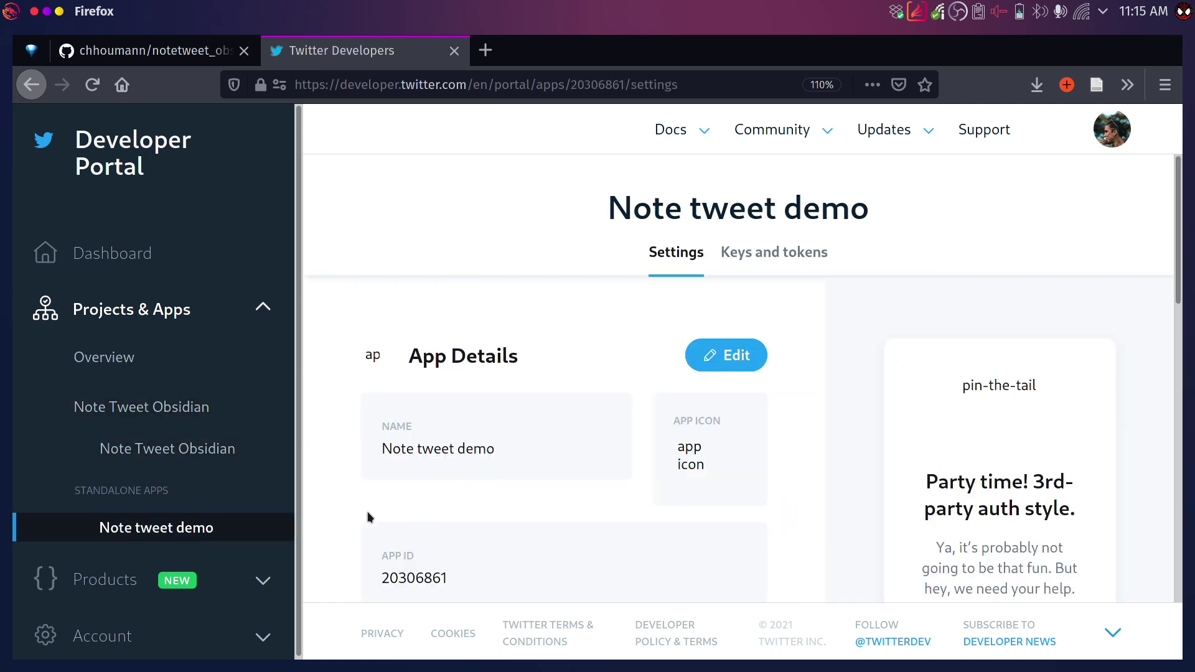
# From the Projects & Apps overview, check the Note tweet demo app's API key & secret
pyautogui.scroll(-4, 550, 530)
pyautogui.scroll(2, 550, 530)
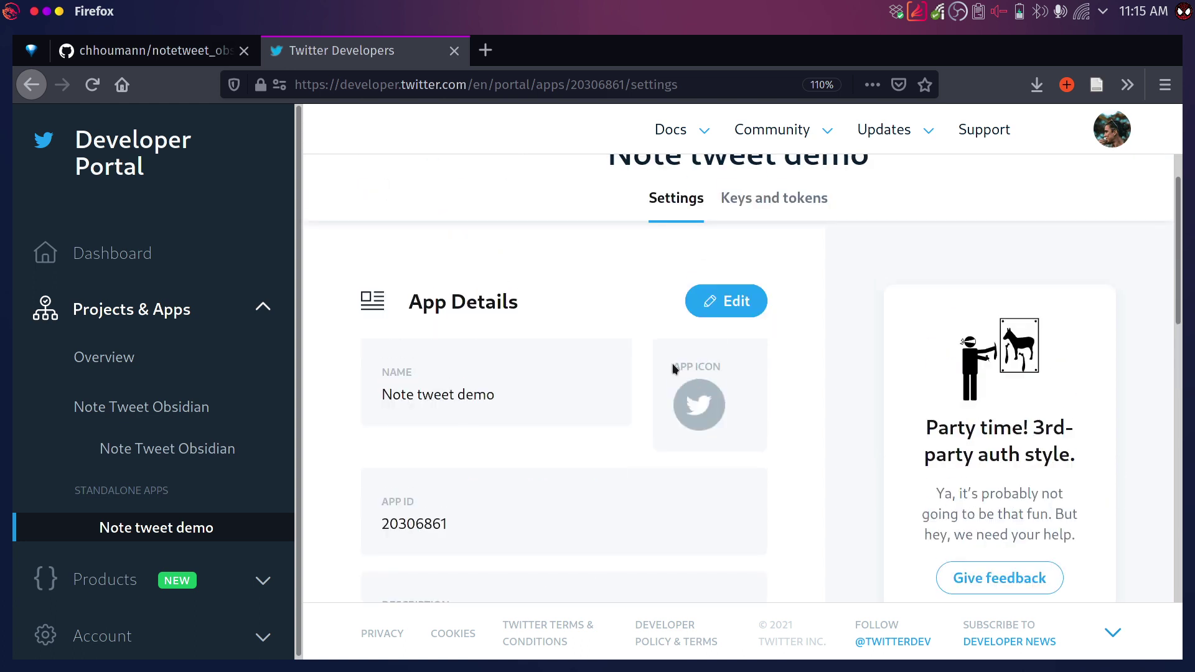
pyautogui.scroll(-5, 663, 416)
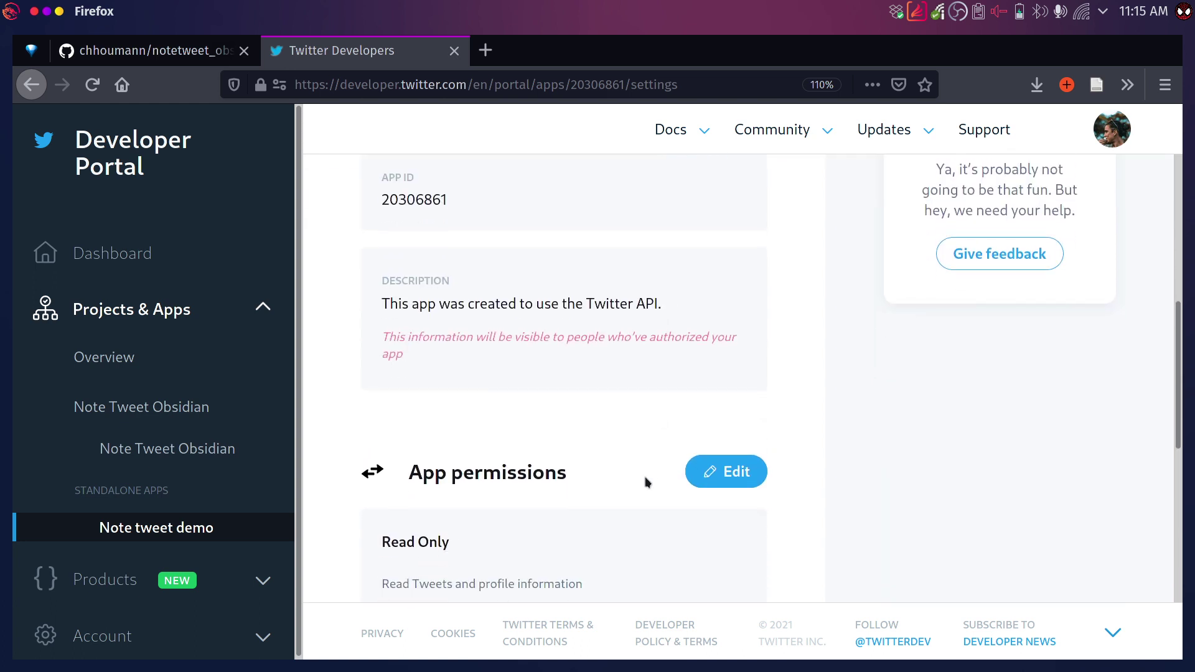
pyautogui.scroll(4, 643, 483)
pyautogui.scroll(-3, 645, 476)
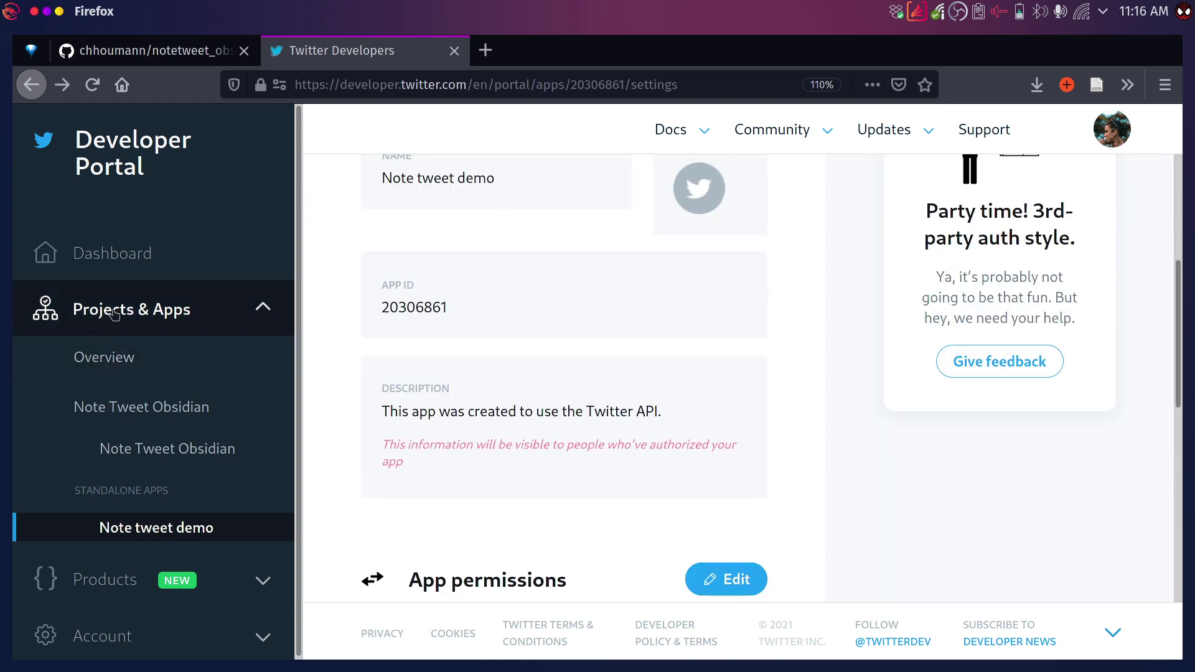
pyautogui.click(131, 360)
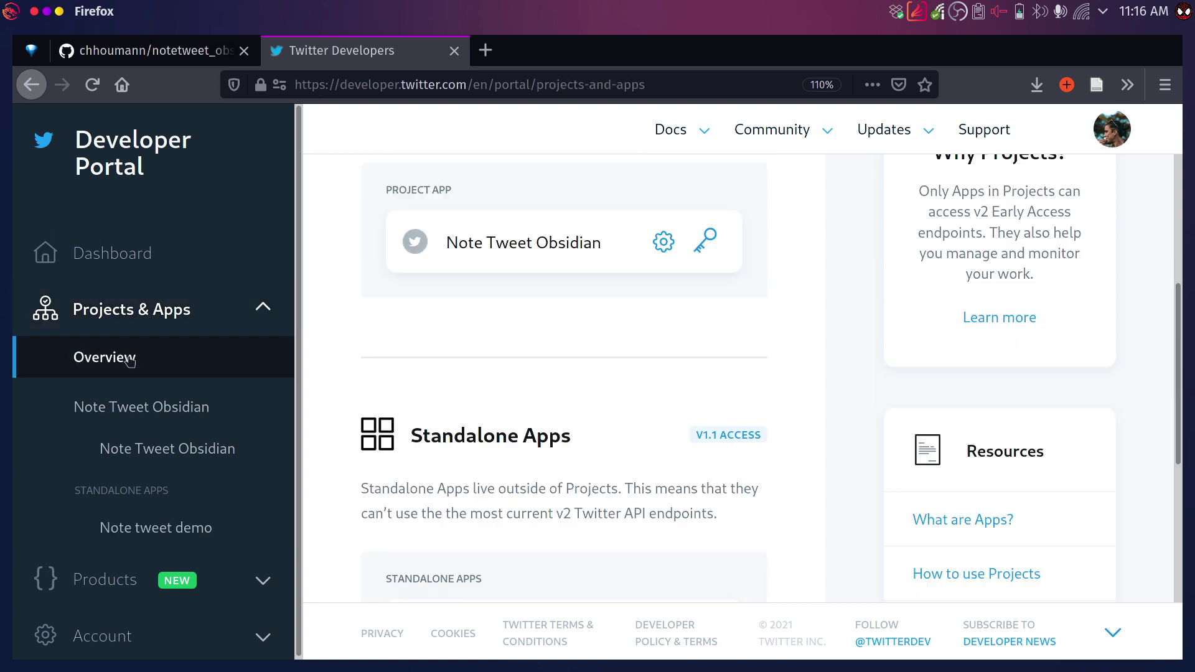
pyautogui.scroll(-5, 450, 435)
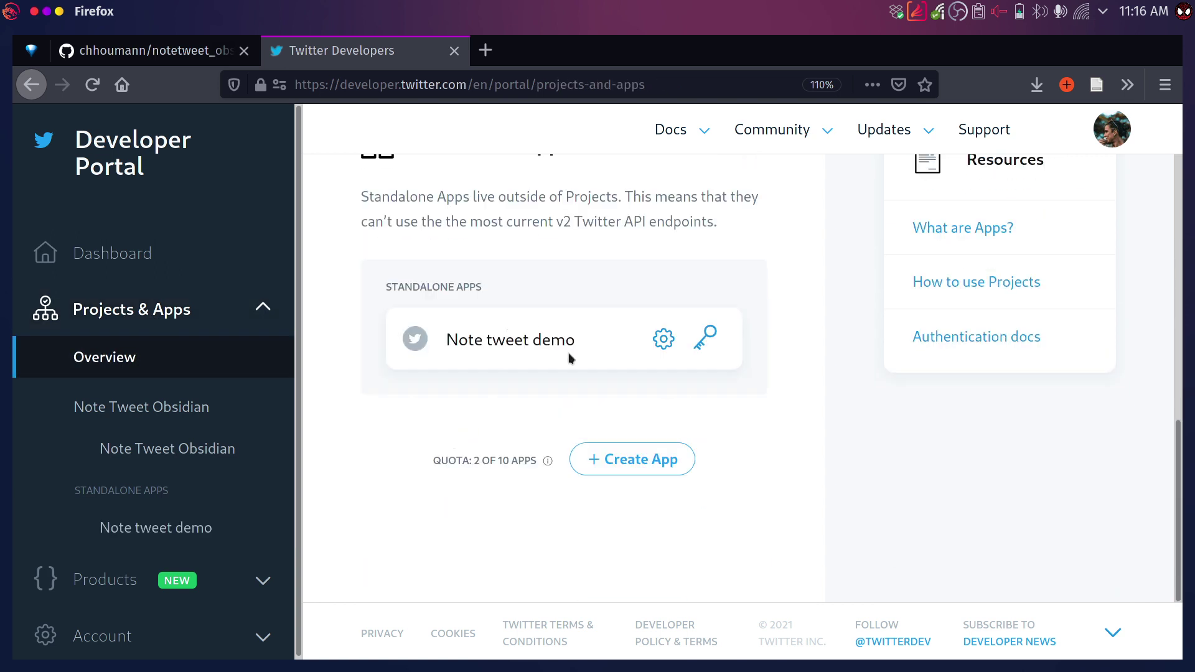
pyautogui.scroll(2, 664, 513)
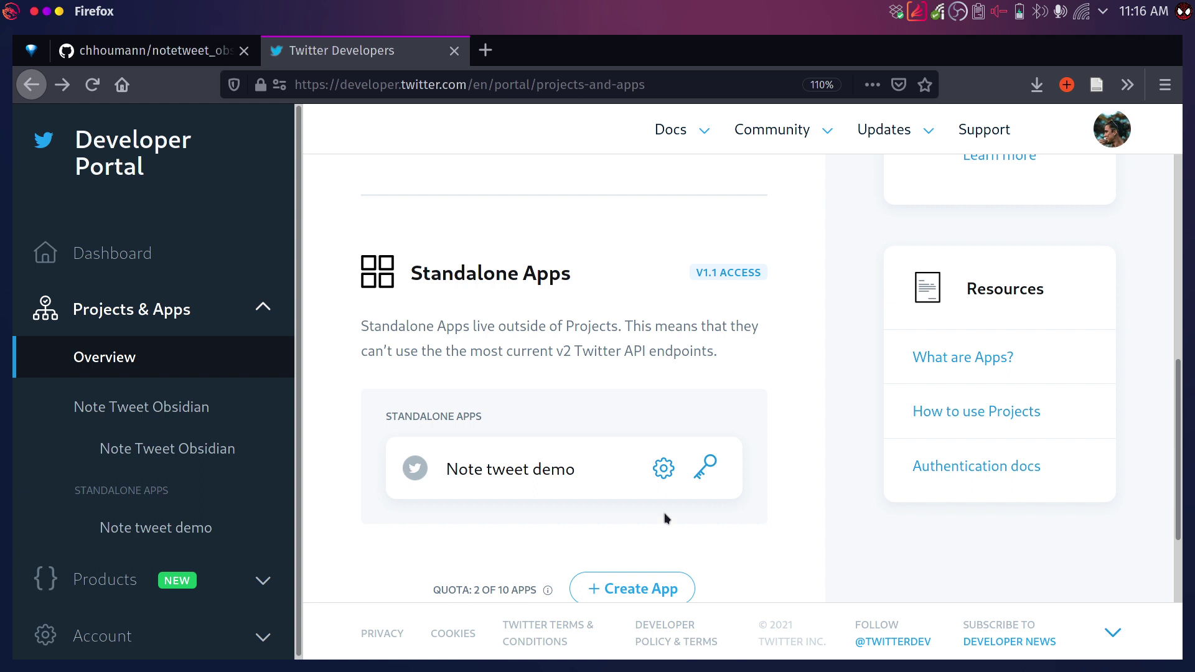
pyautogui.click(705, 480)
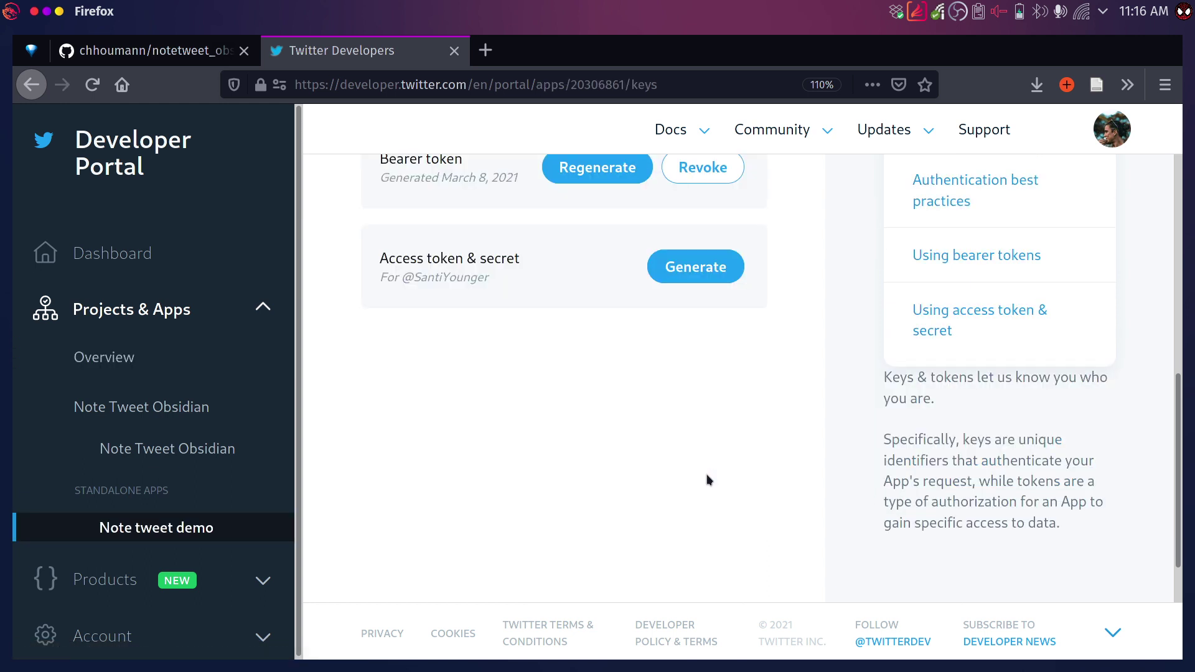
pyautogui.scroll(3, 631, 405)
pyautogui.scroll(4, 632, 406)
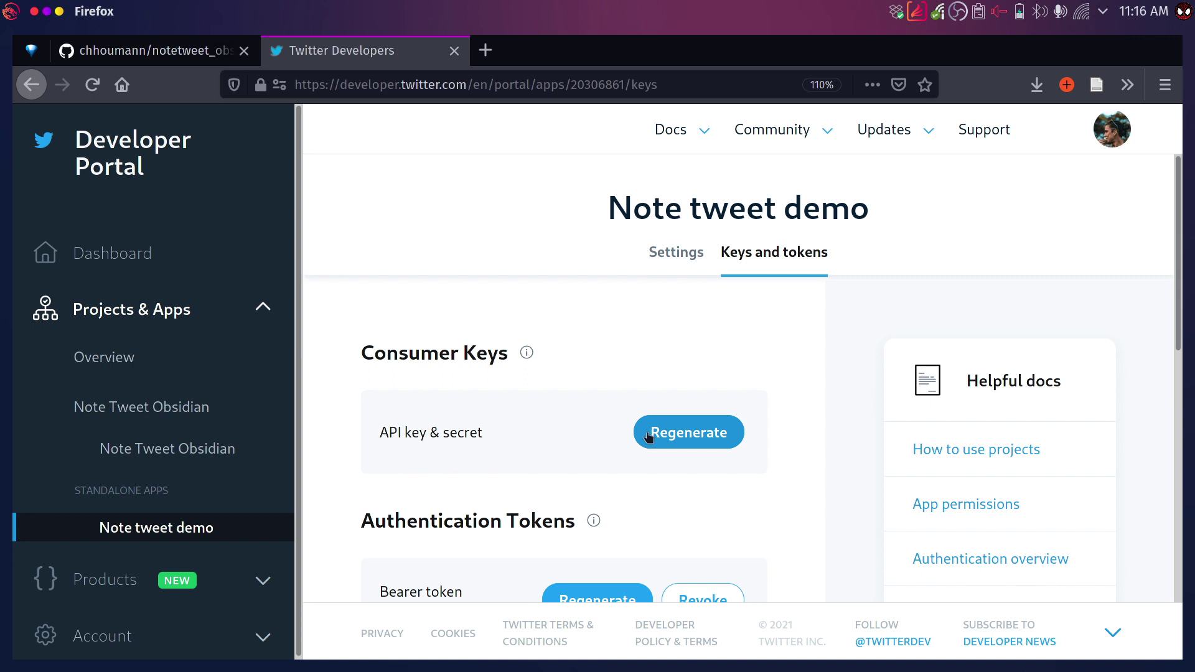
pyautogui.moveTo(388, 434); pyautogui.dragTo(484, 436)
pyautogui.click(484, 436)
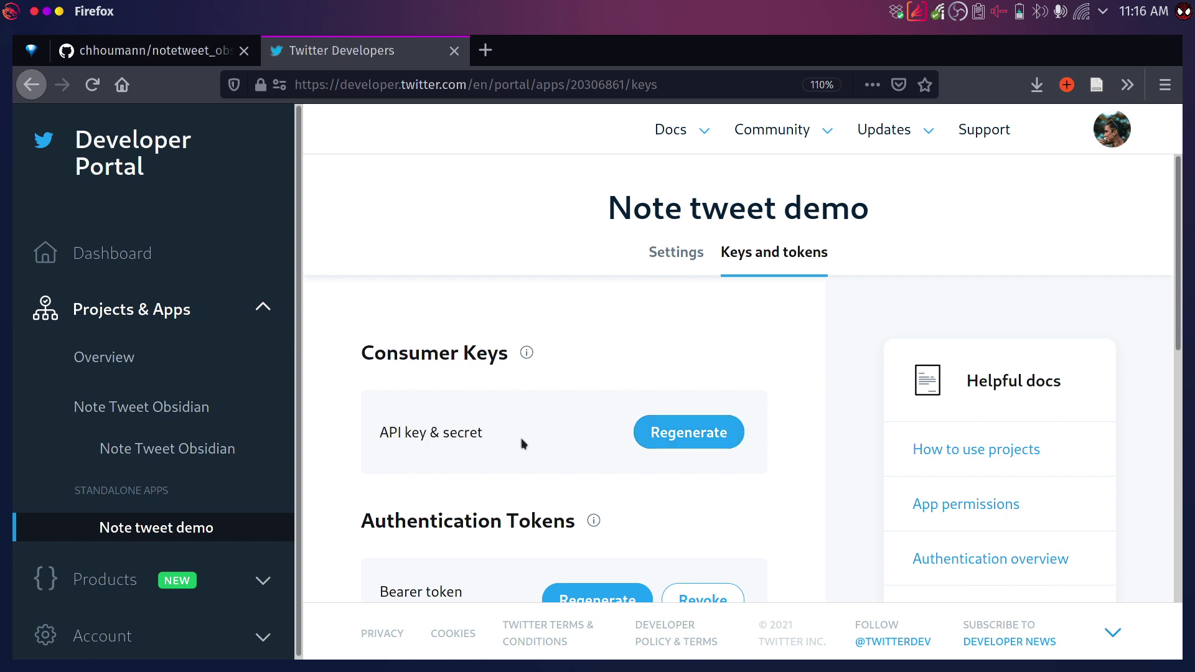
pyautogui.scroll(-5, 531, 470)
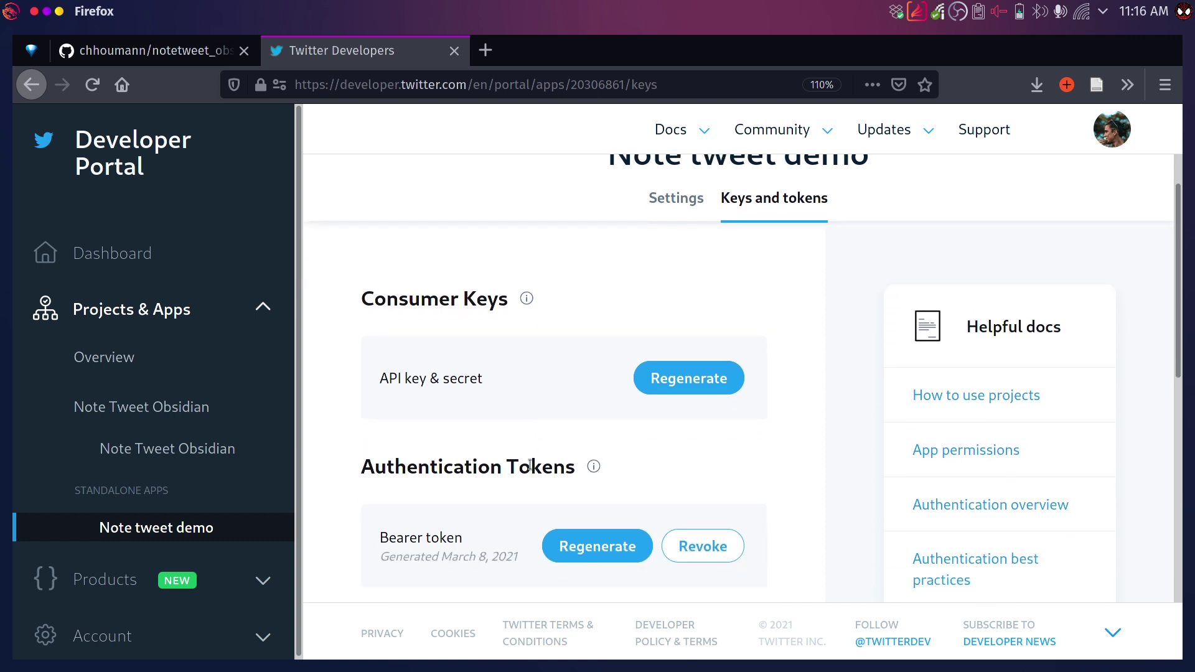
pyautogui.scroll(3, 531, 470)
pyautogui.scroll(4, 382, 518)
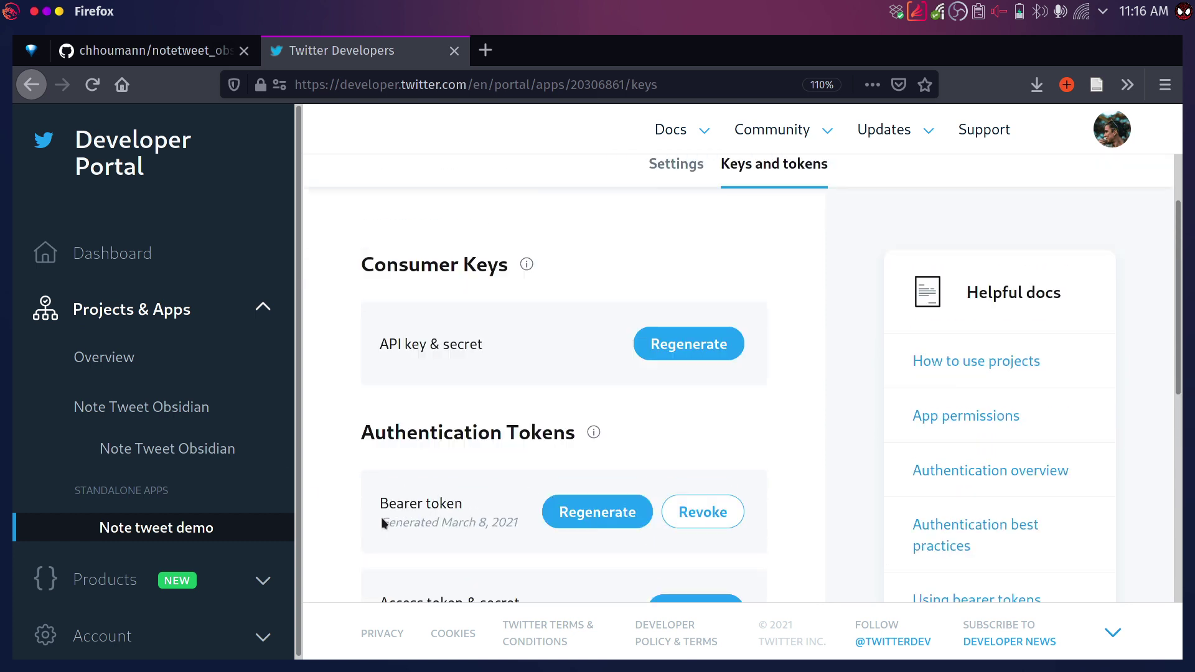
# Check the app's Read Only permissions, then bring up the NoteTweet GitHub README
pyautogui.click(117, 364)
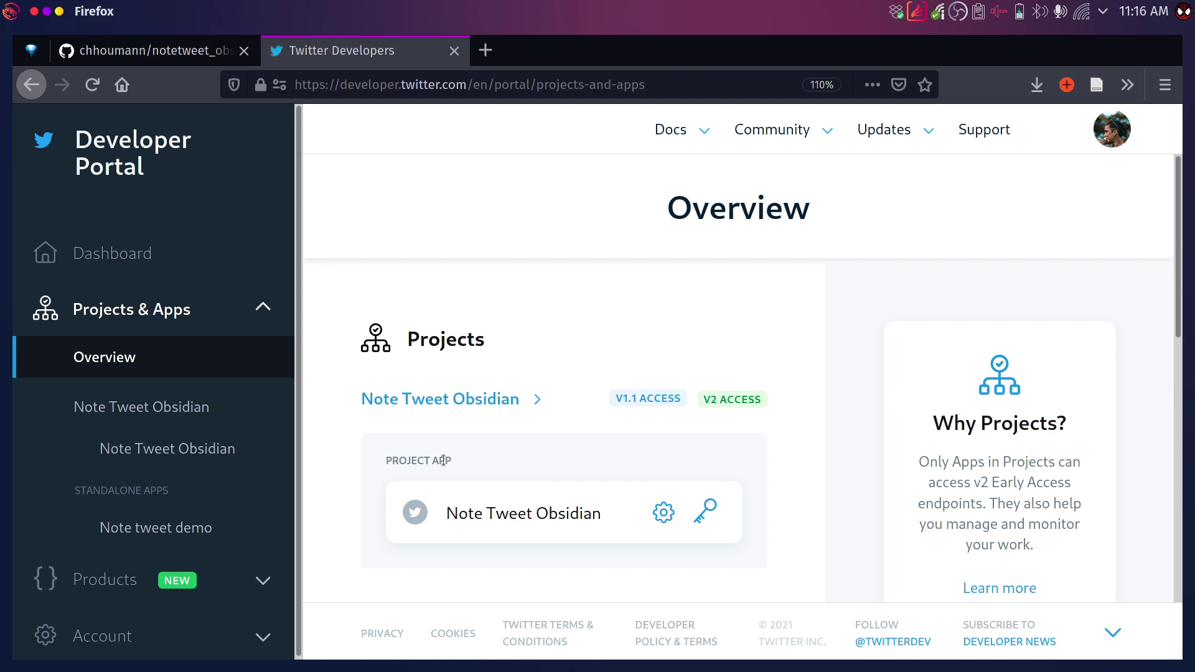
pyautogui.scroll(-7, 444, 461)
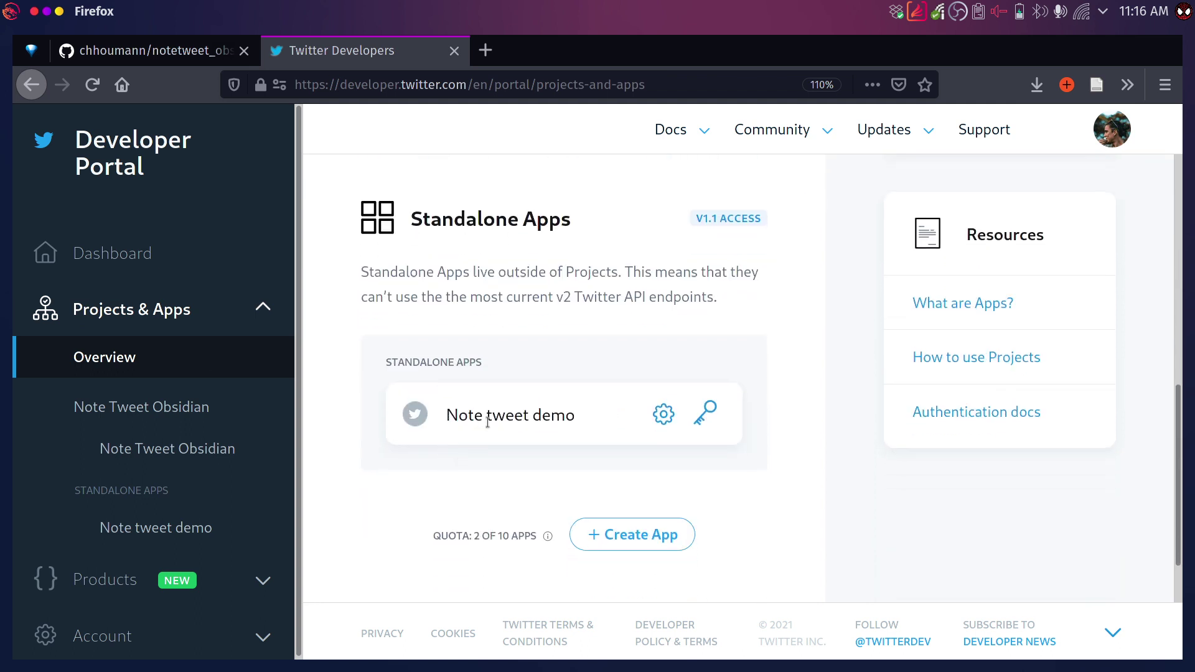
pyautogui.doubleClick(537, 417)
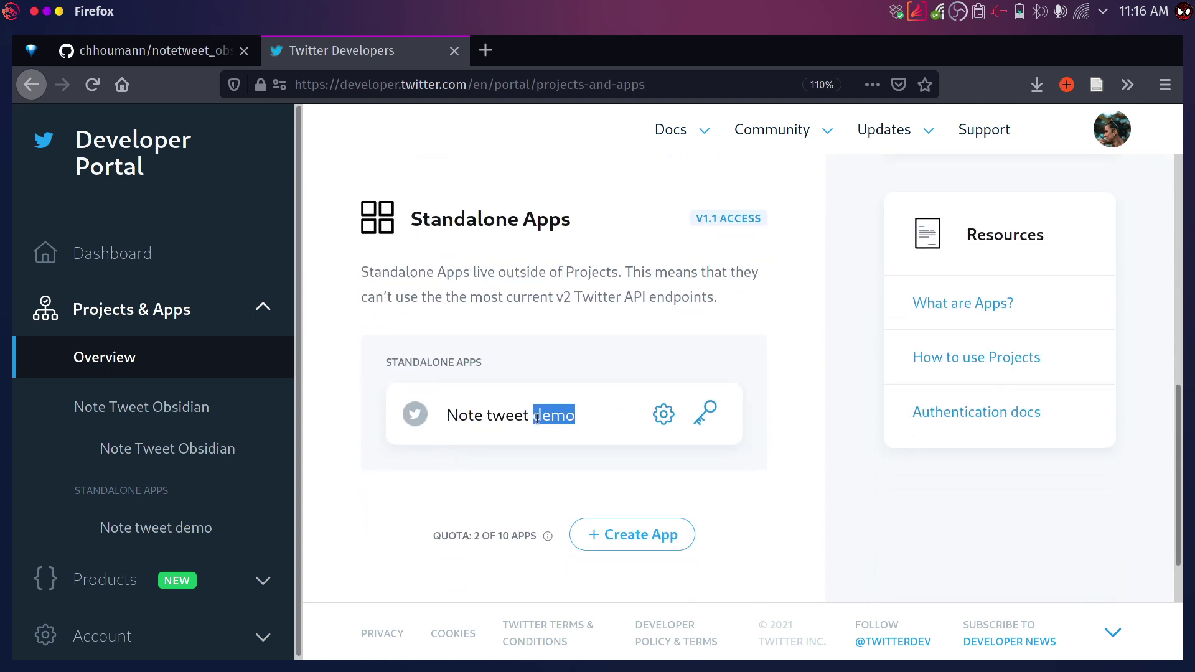
pyautogui.click(661, 415)
pyautogui.scroll(-1, 608, 444)
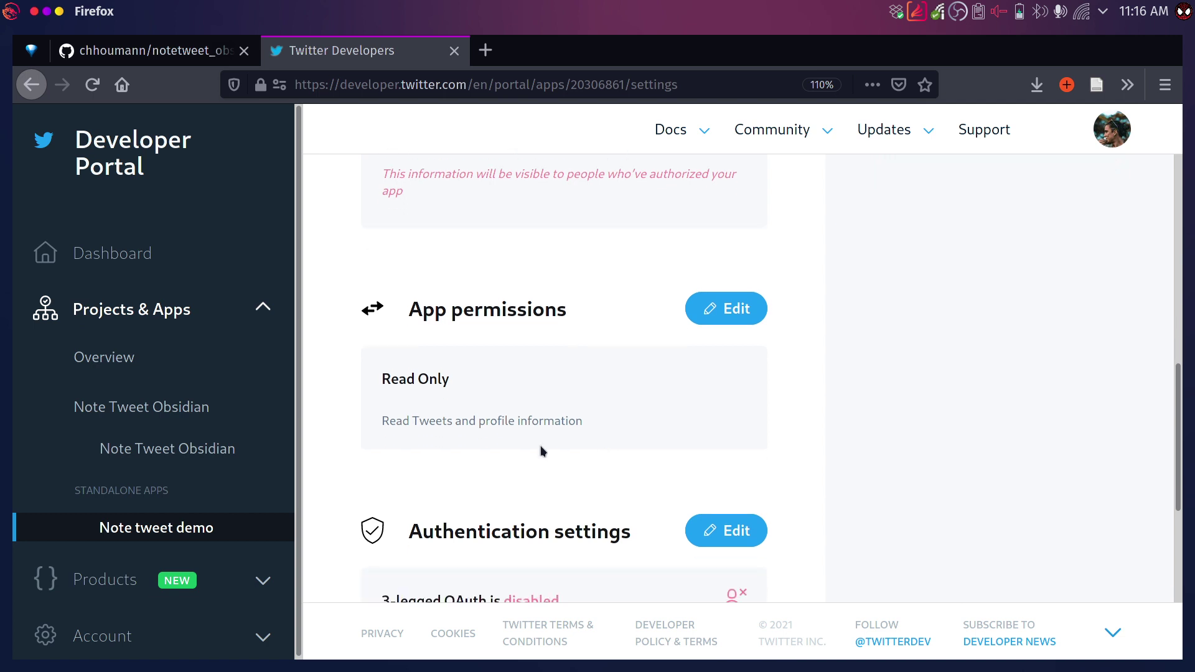
pyautogui.click(181, 51)
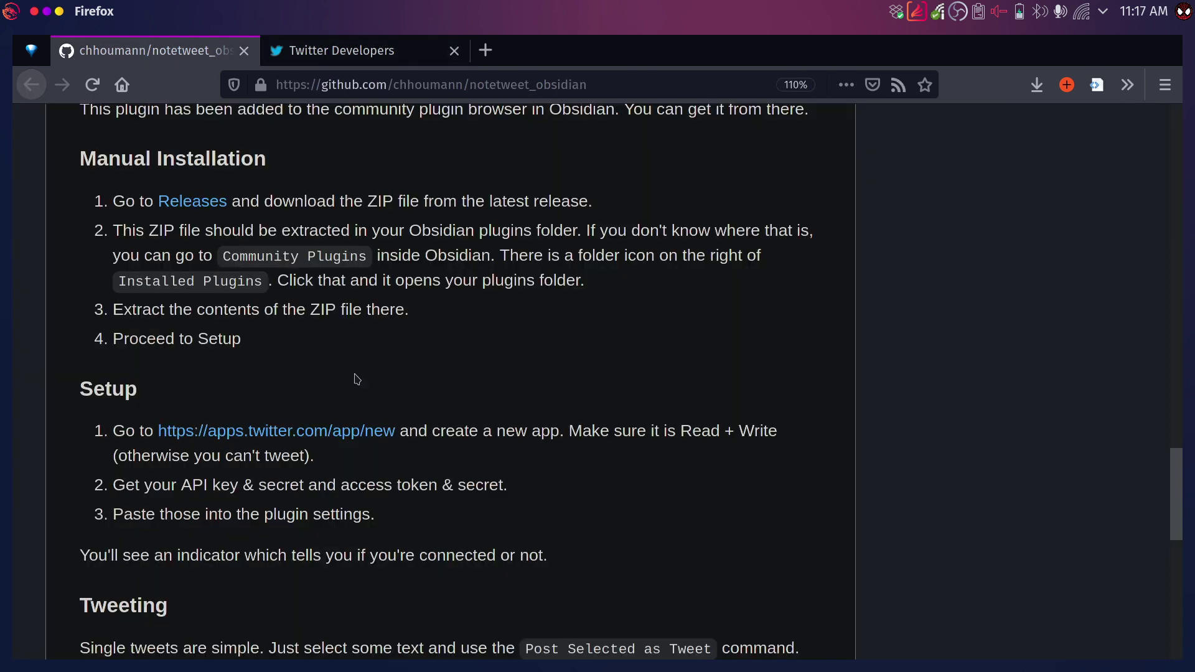
# Highlight the README Setup sentence 'Make sure it is Read + Write' and zoom the page in
pyautogui.scroll(-7, 366, 386)
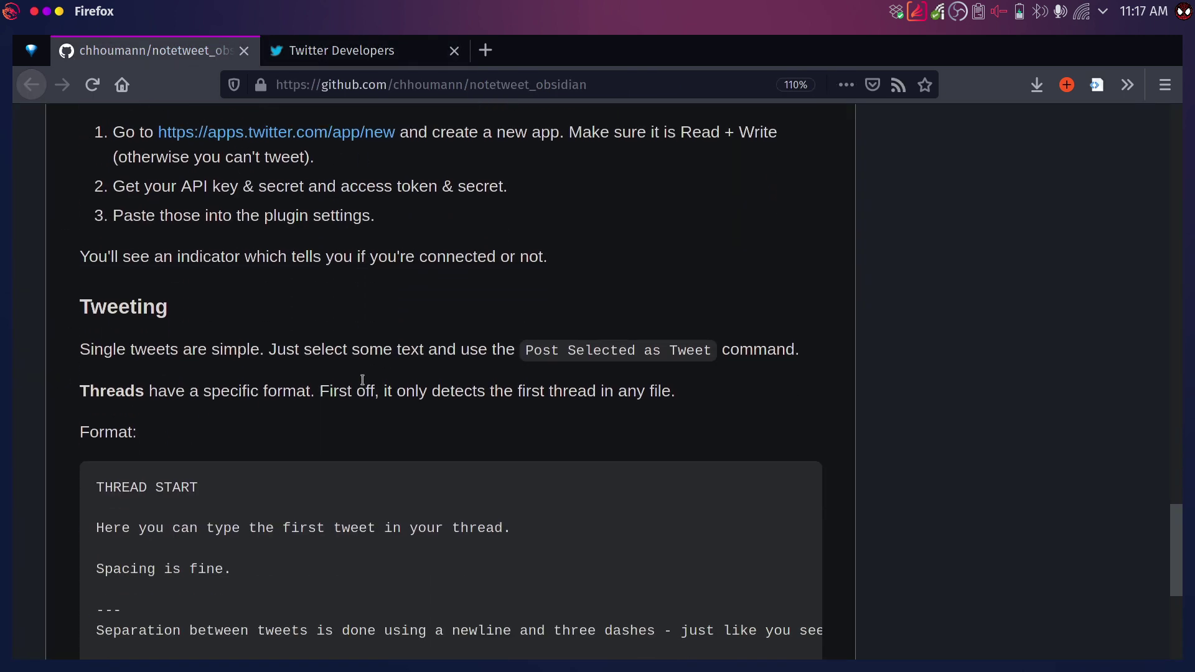
pyautogui.scroll(10, 365, 387)
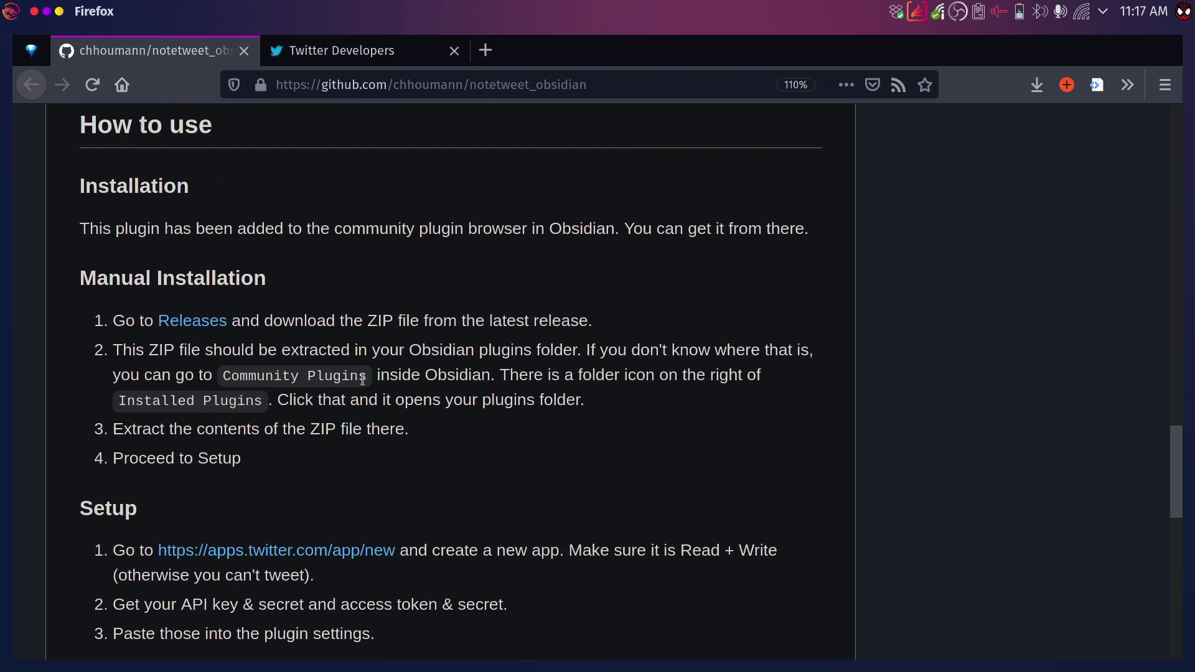
pyautogui.scroll(3, 310, 369)
pyautogui.scroll(-10, 347, 432)
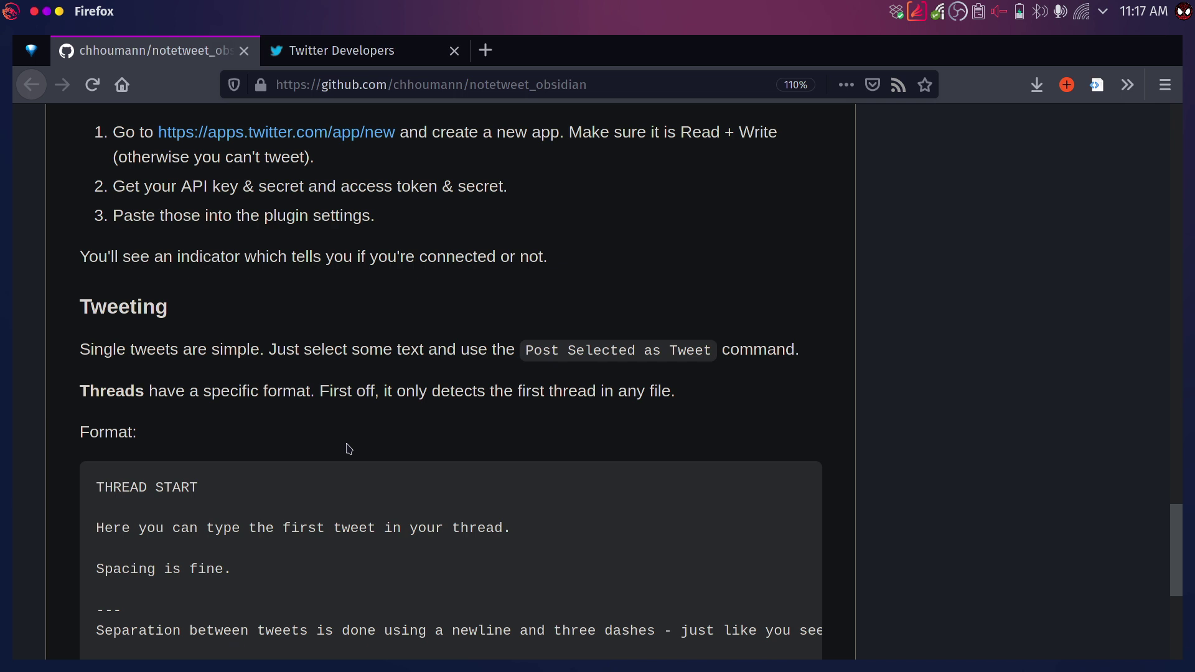
pyautogui.moveTo(560, 138); pyautogui.dragTo(706, 172)
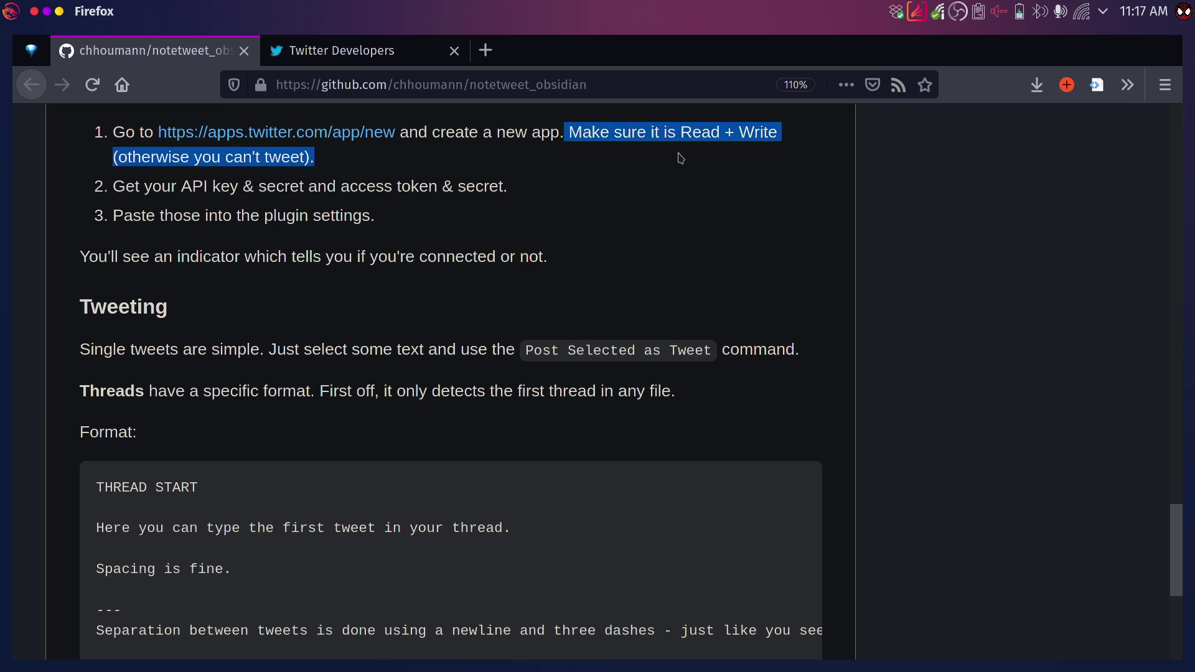
pyautogui.moveTo(563, 132); pyautogui.dragTo(315, 158)
pyautogui.hotkey('ctrl', '+')
pyautogui.hotkey('ctrl', '+')
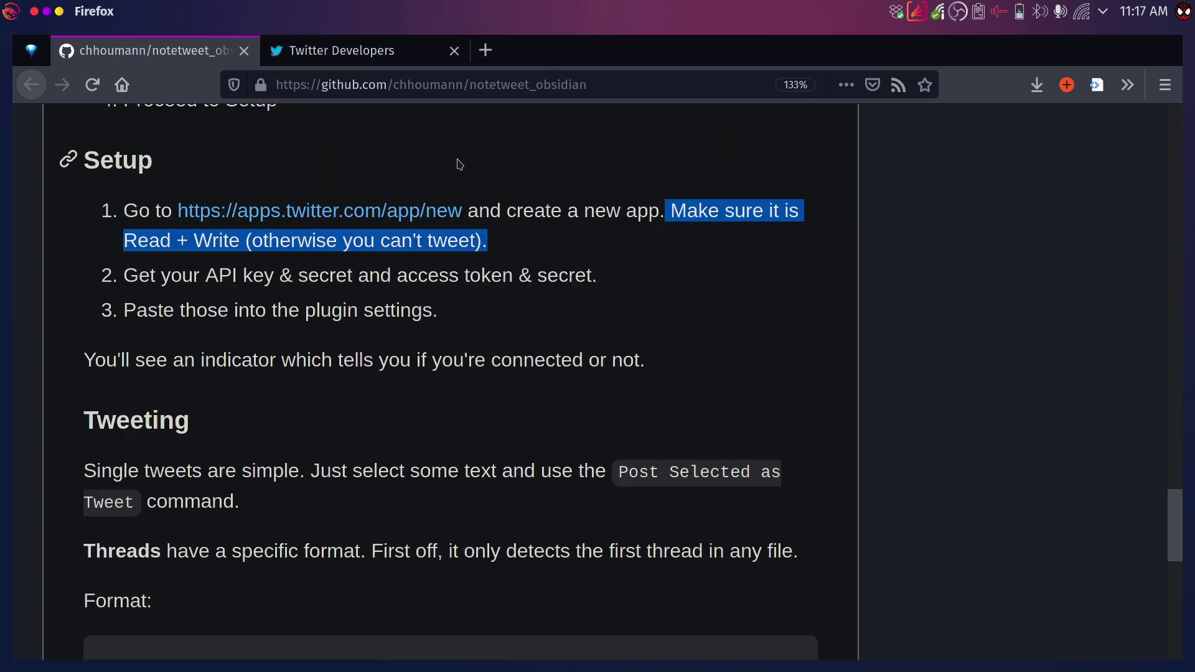
# Switch the Note tweet demo app permissions from Read Only to Read and Write, saving and confirming
pyautogui.click(382, 59)
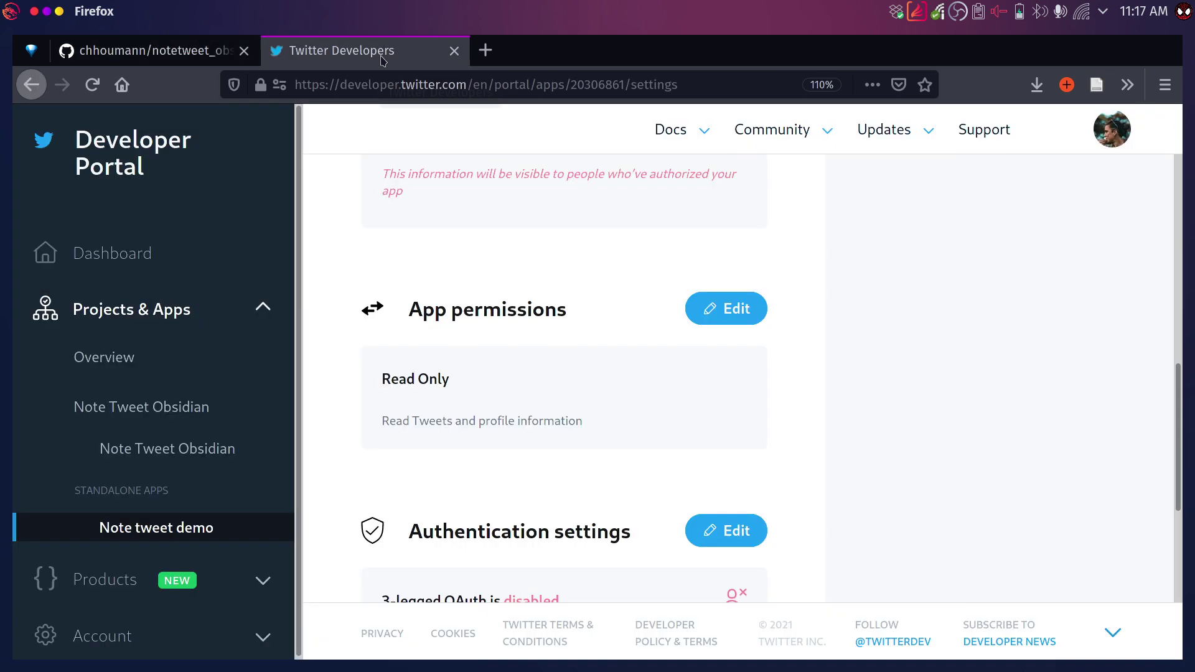
pyautogui.scroll(5, 398, 440)
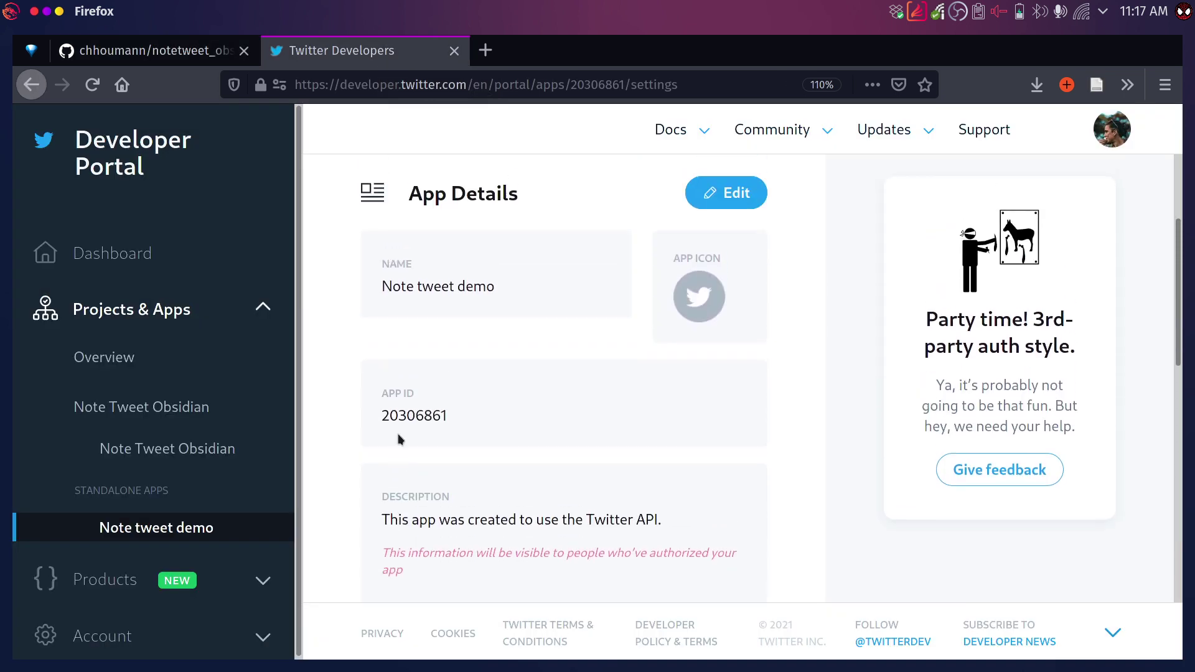
pyautogui.scroll(-5, 398, 439)
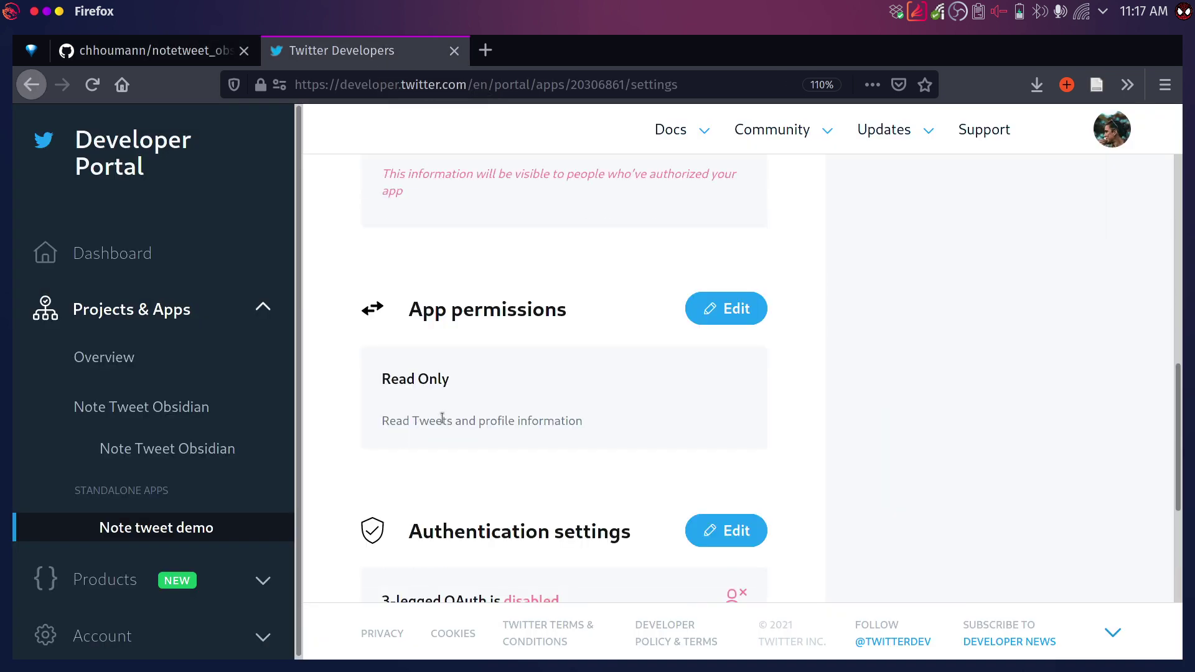
pyautogui.click(746, 320)
pyautogui.scroll(-3, 529, 454)
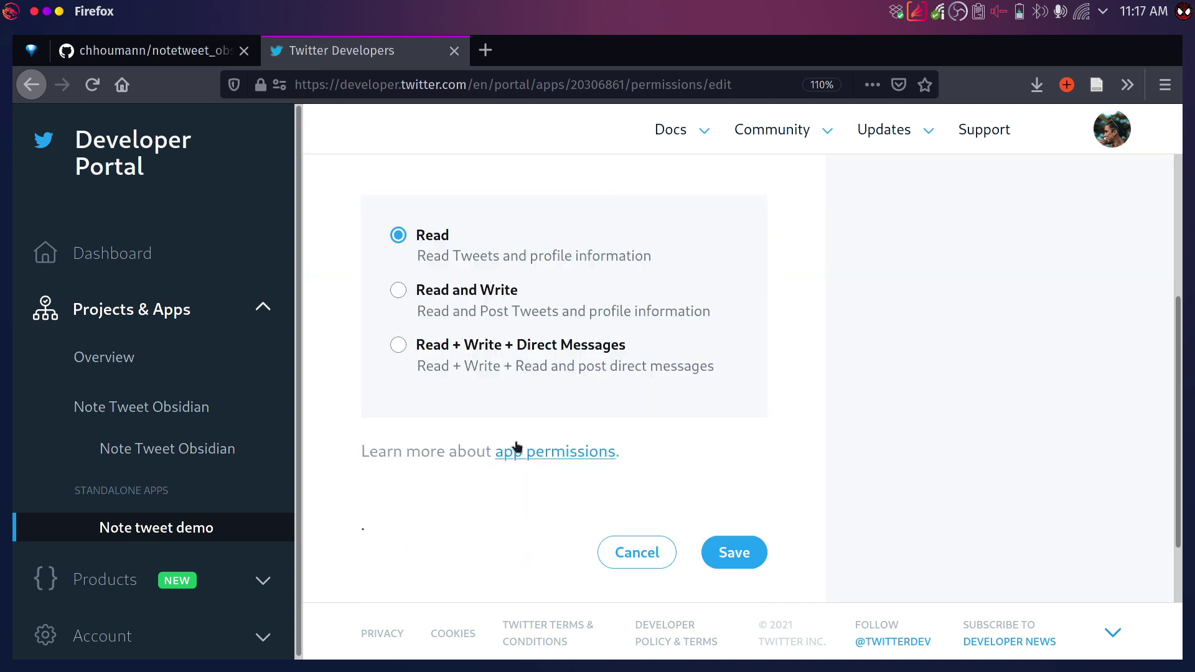
pyautogui.click(399, 292)
pyautogui.click(729, 553)
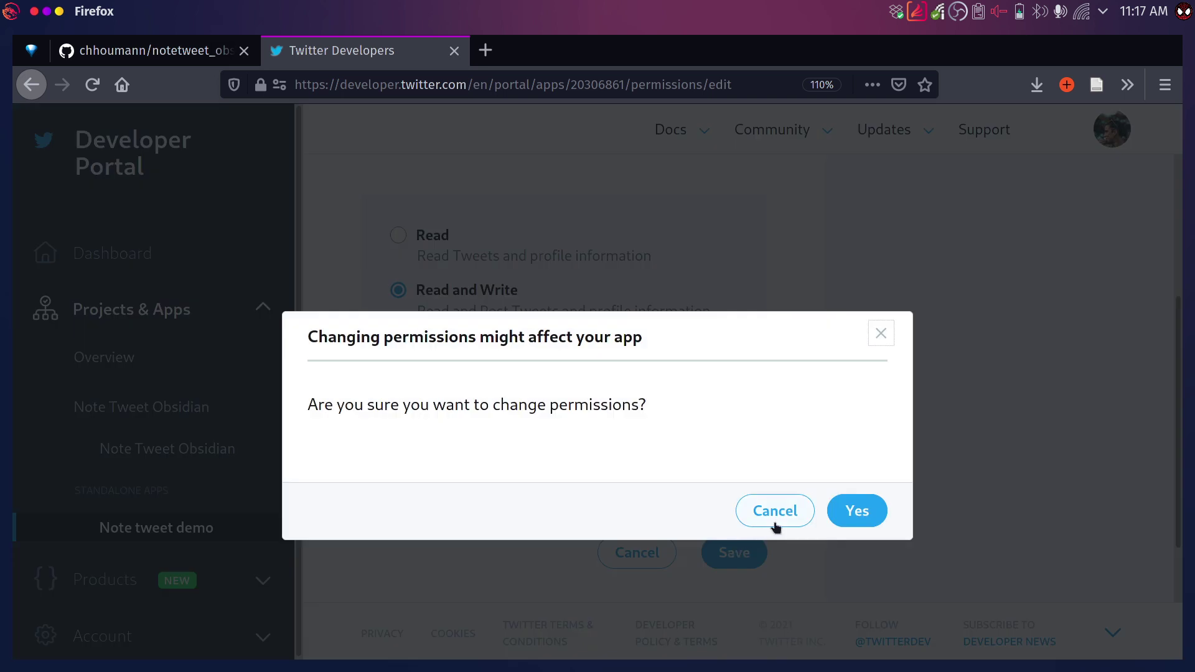
pyautogui.click(856, 520)
pyautogui.scroll(-2, 486, 489)
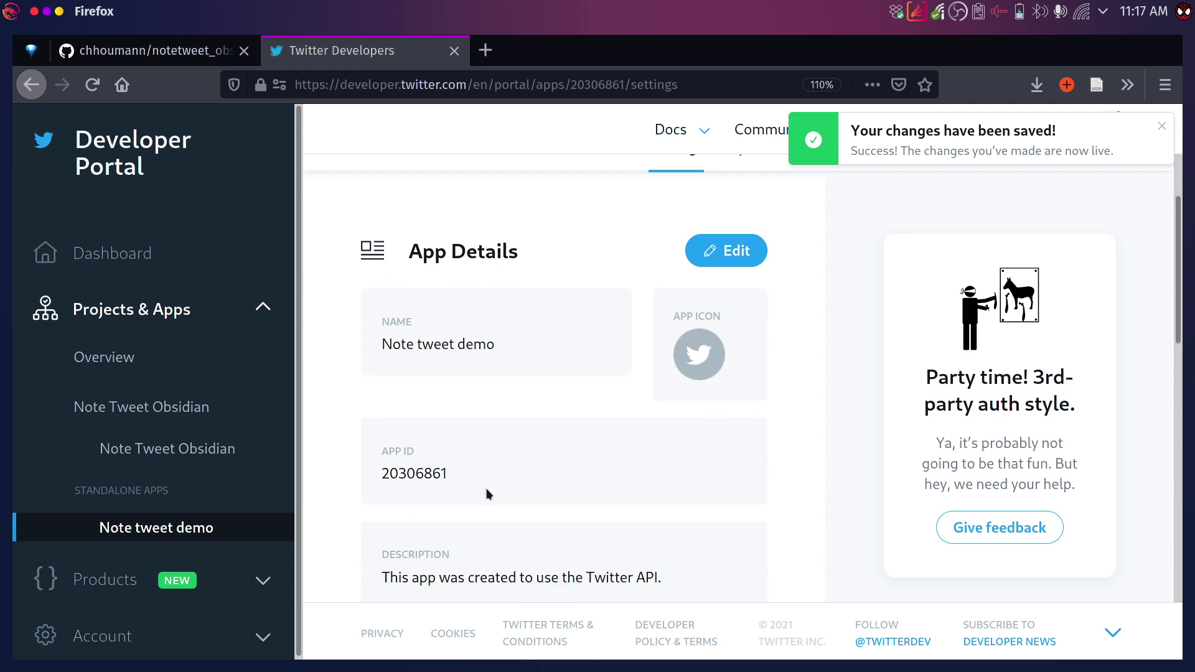
pyautogui.scroll(-3, 452, 492)
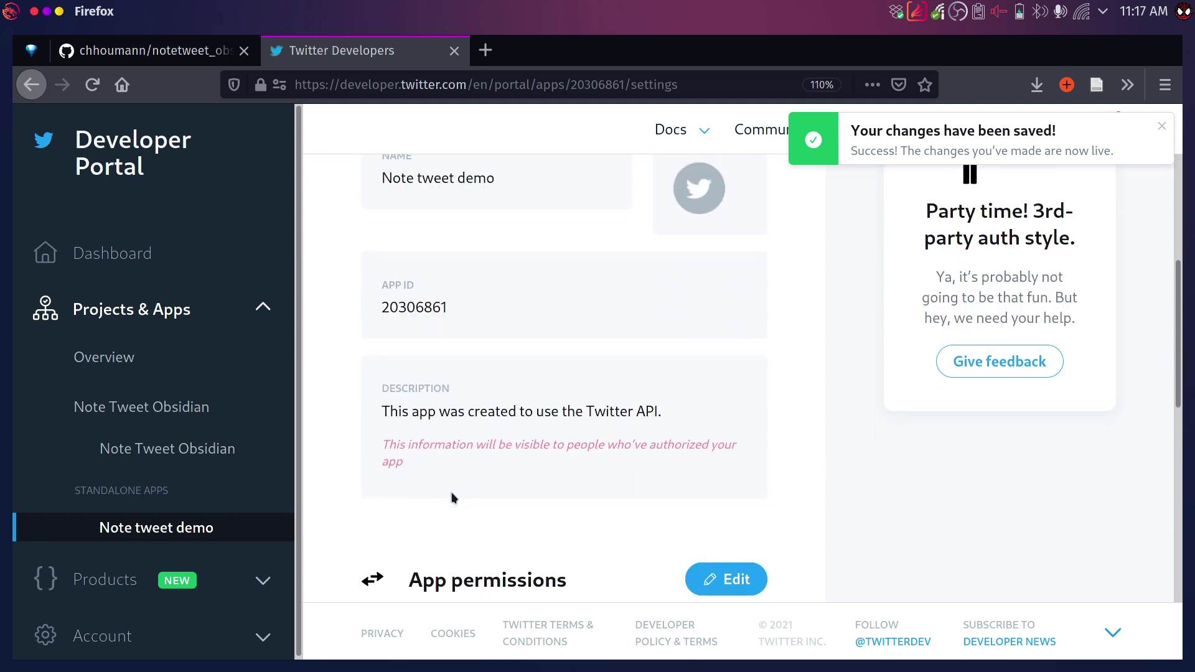
pyautogui.scroll(-4, 452, 492)
# From Overview, open keys and tokens for the Note tweet demo standalone app
pyautogui.scroll(-4, 452, 492)
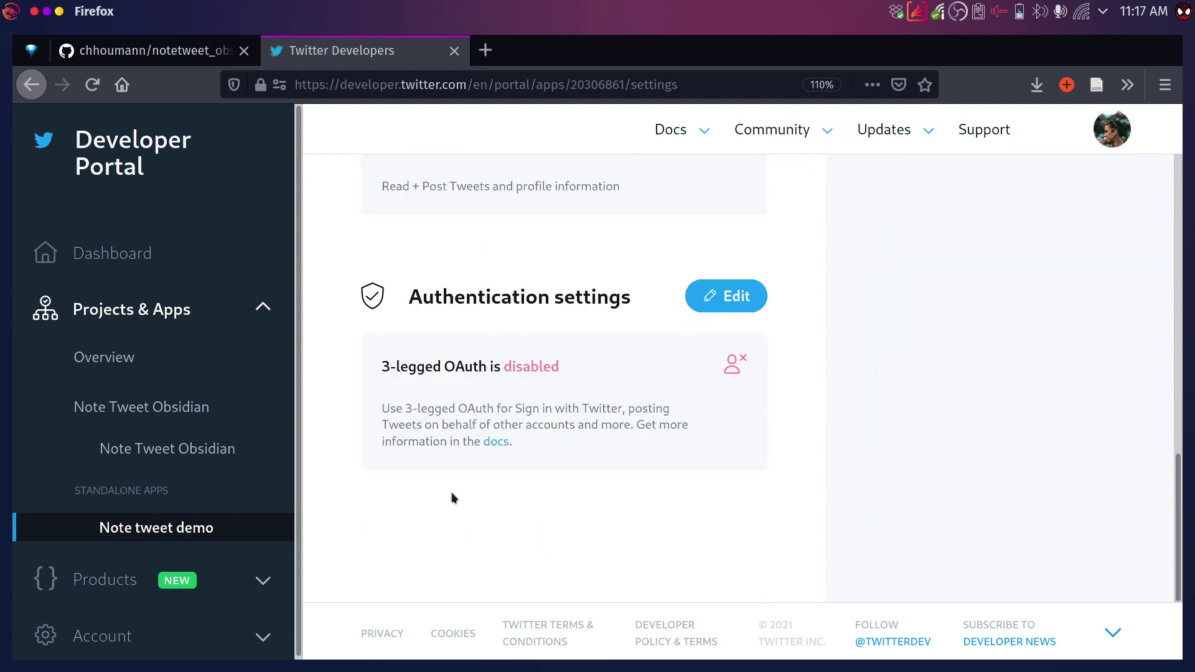
pyautogui.scroll(5, 406, 400)
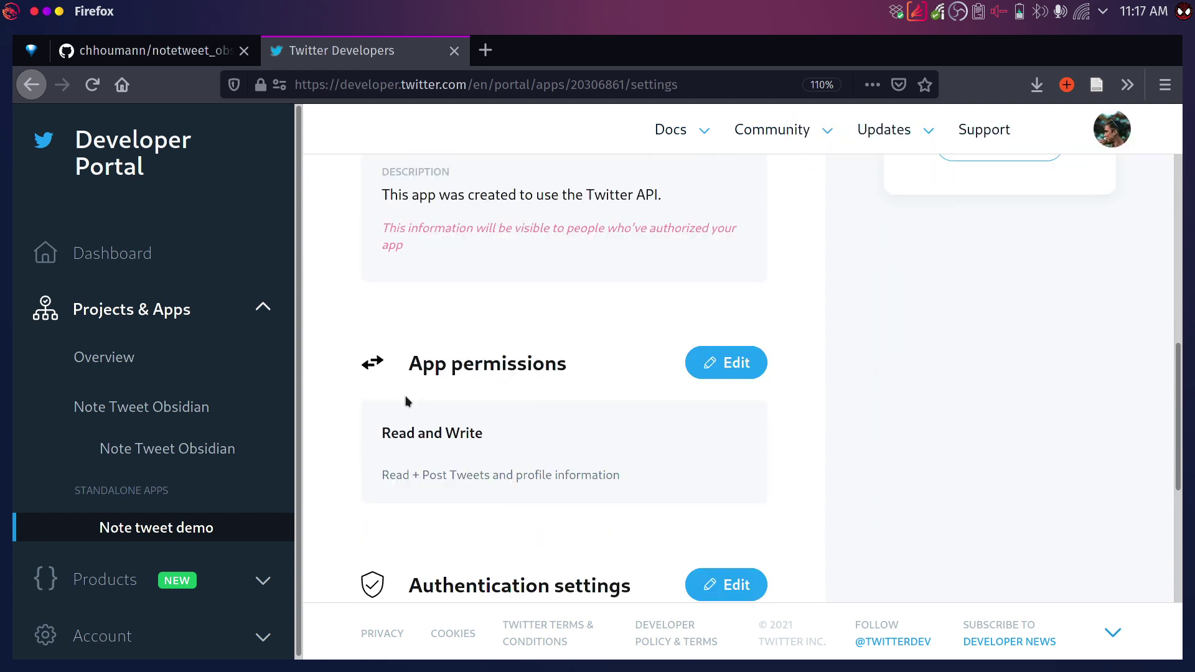
pyautogui.click(113, 365)
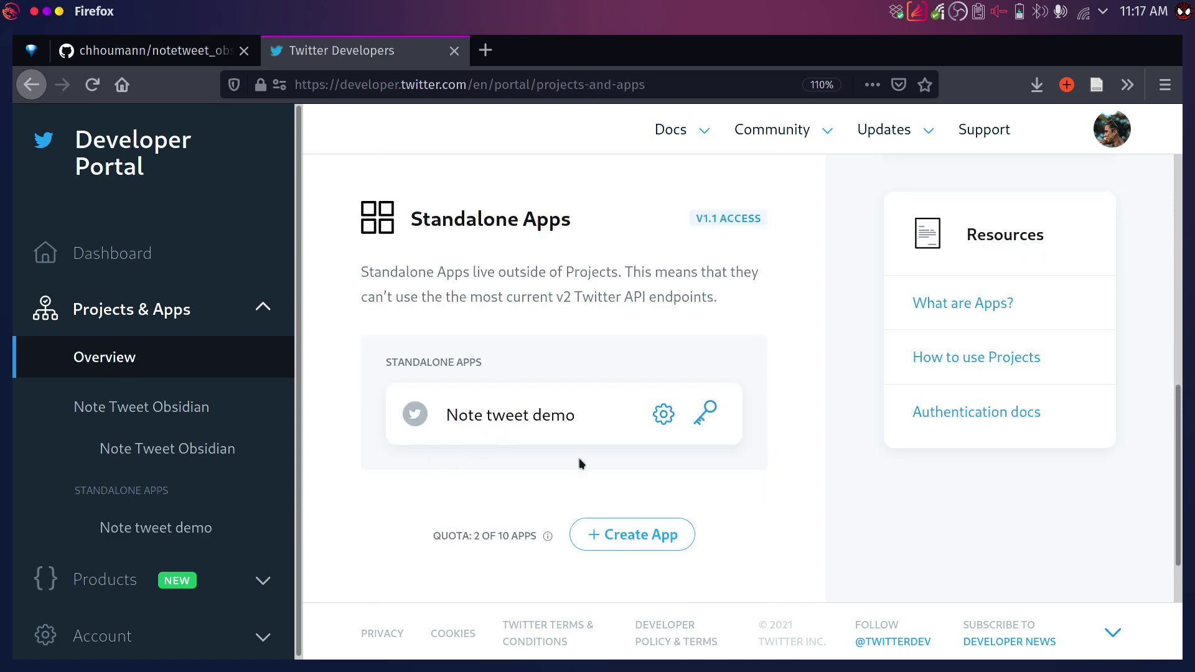
pyautogui.moveTo(585, 431); pyautogui.dragTo(495, 428)
pyautogui.scroll(1, 495, 429)
pyautogui.scroll(5, 495, 424)
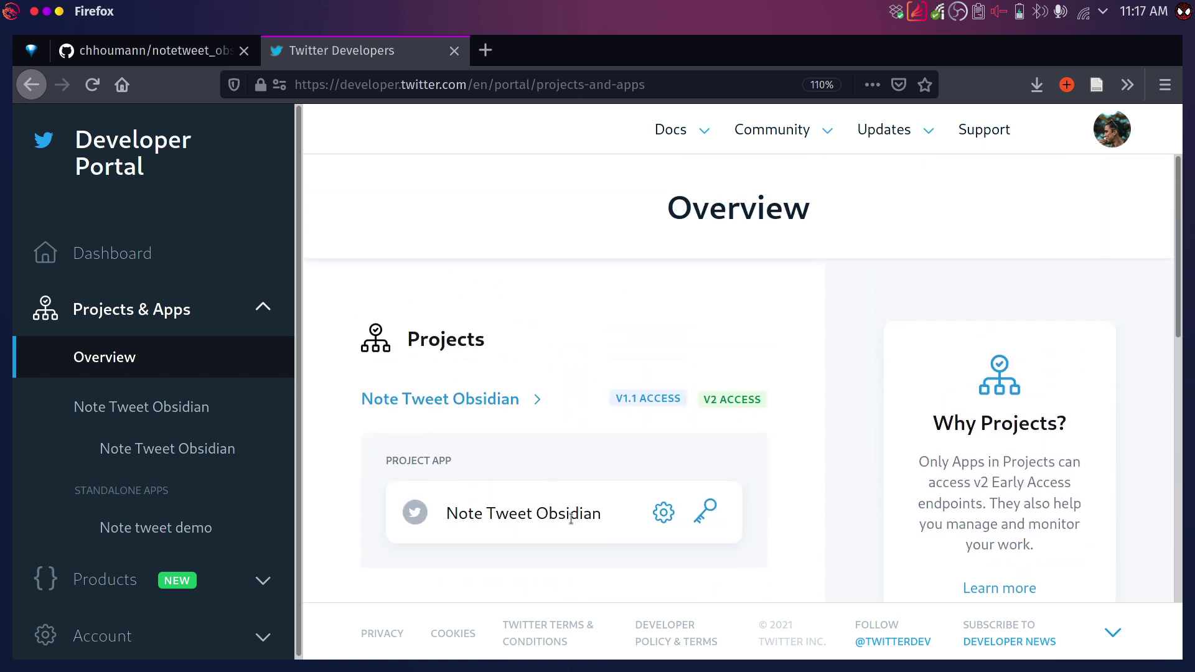
pyautogui.moveTo(609, 516); pyautogui.dragTo(445, 515)
pyautogui.scroll(-5, 445, 515)
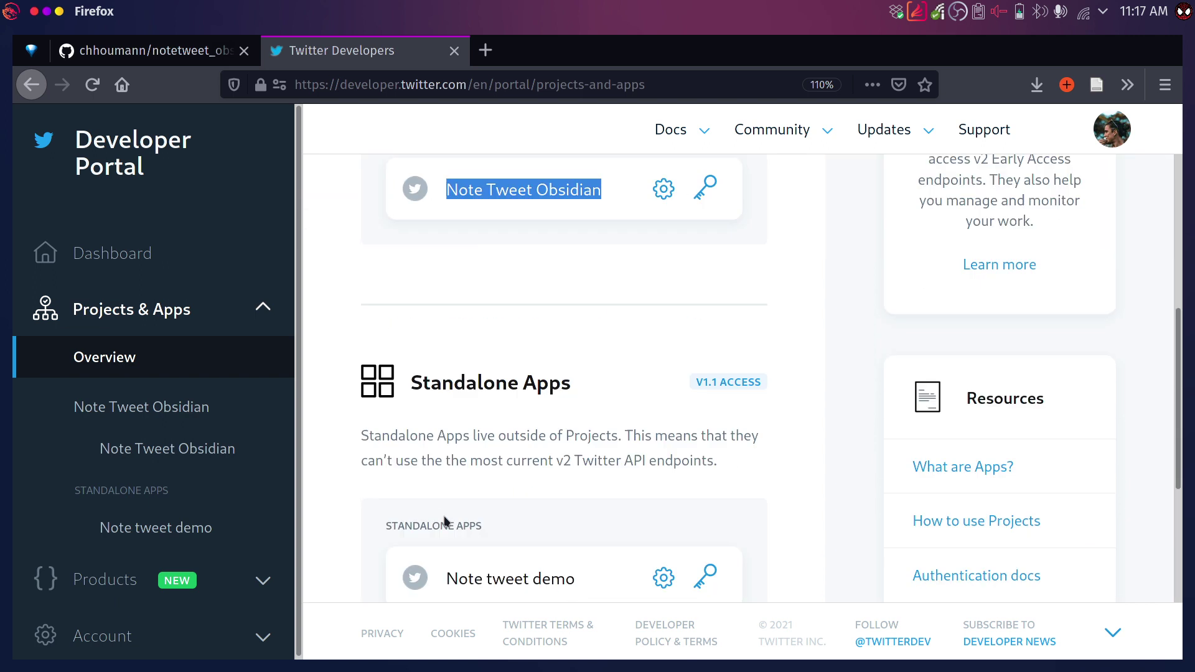
pyautogui.scroll(-4, 523, 505)
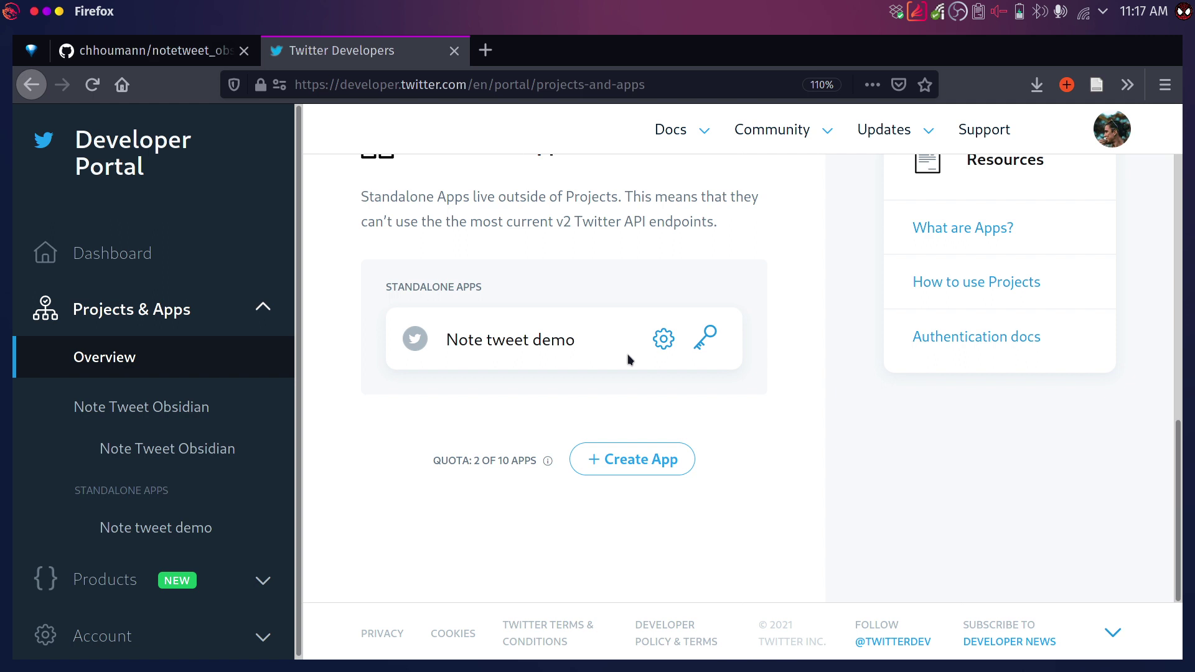
pyautogui.click(708, 342)
# Compare the portal's API key & secret entry against the NoteTweet plugin settings in Obsidian
pyautogui.scroll(4, 641, 393)
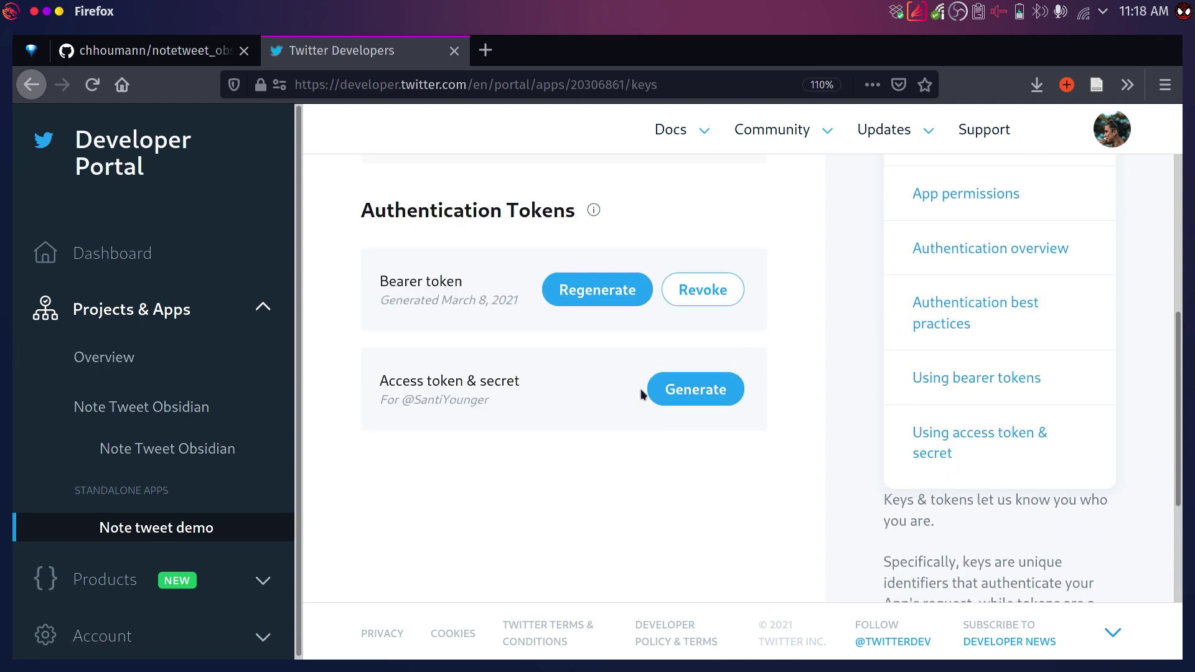
pyautogui.scroll(3, 641, 390)
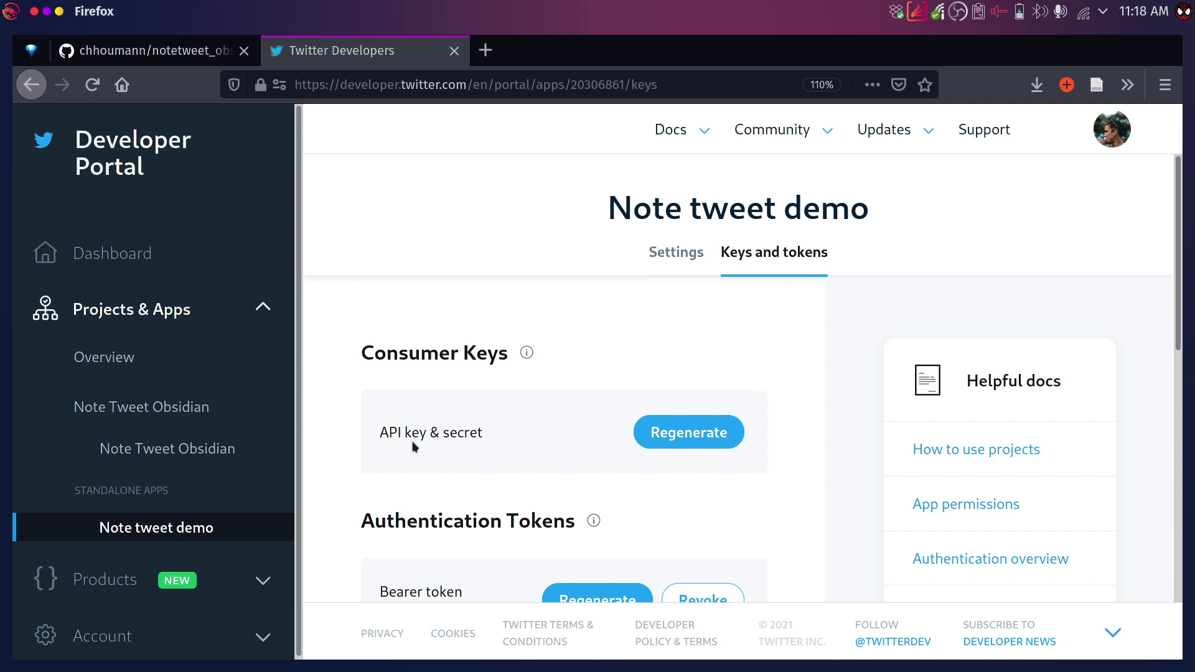
pyautogui.moveTo(412, 443); pyautogui.dragTo(470, 443)
pyautogui.click(480, 443)
pyautogui.hotkey('alt', 'Tab')
pyautogui.scroll(3, 691, 308)
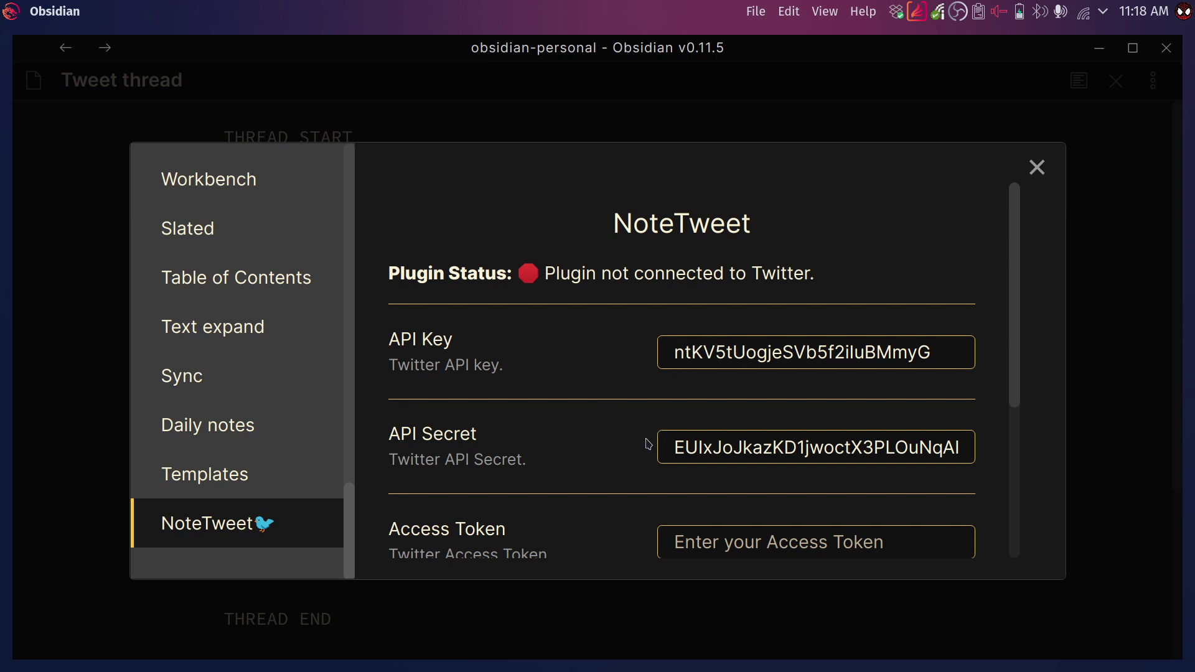
pyautogui.scroll(-2, 638, 468)
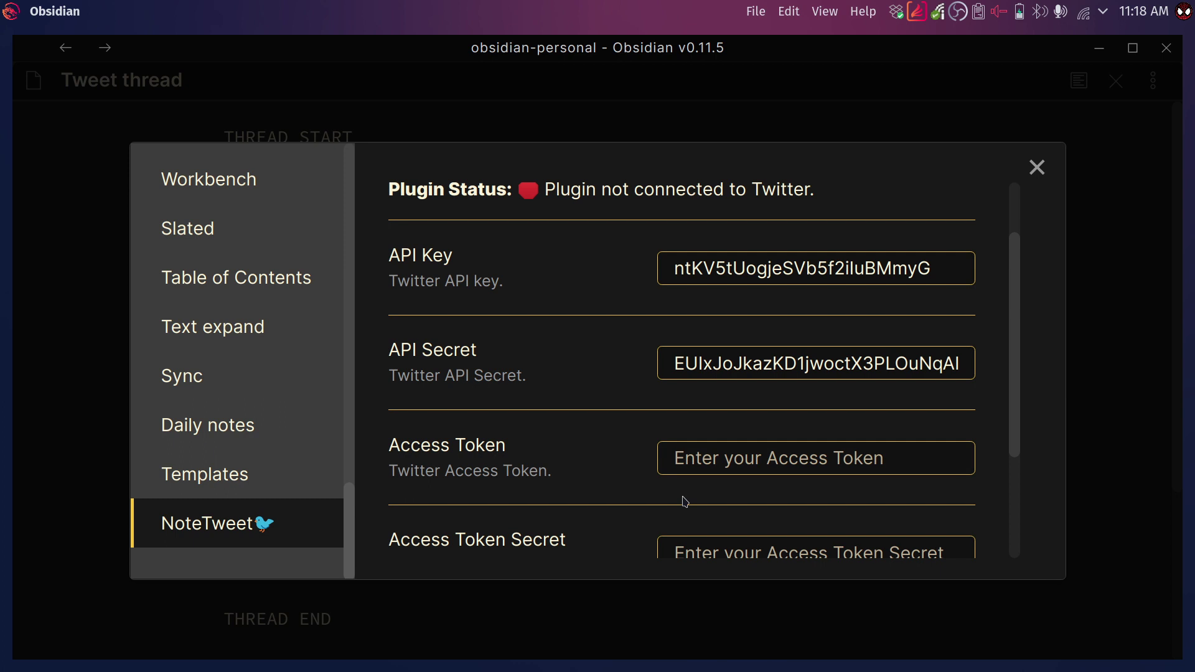
pyautogui.scroll(-2, 685, 502)
pyautogui.scroll(4, 685, 501)
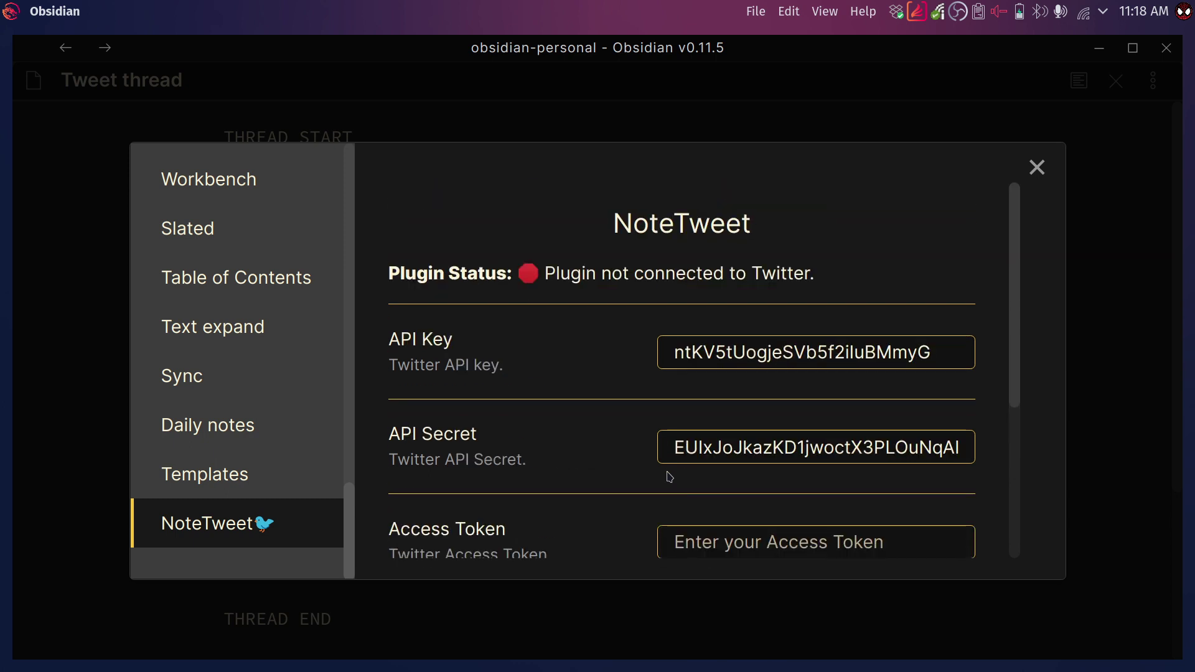
# Recheck the NoteTweet key fields, then generate a new Access token & secret for Note tweet demo
pyautogui.hotkey('alt', 'Tab')
pyautogui.scroll(-2, 556, 518)
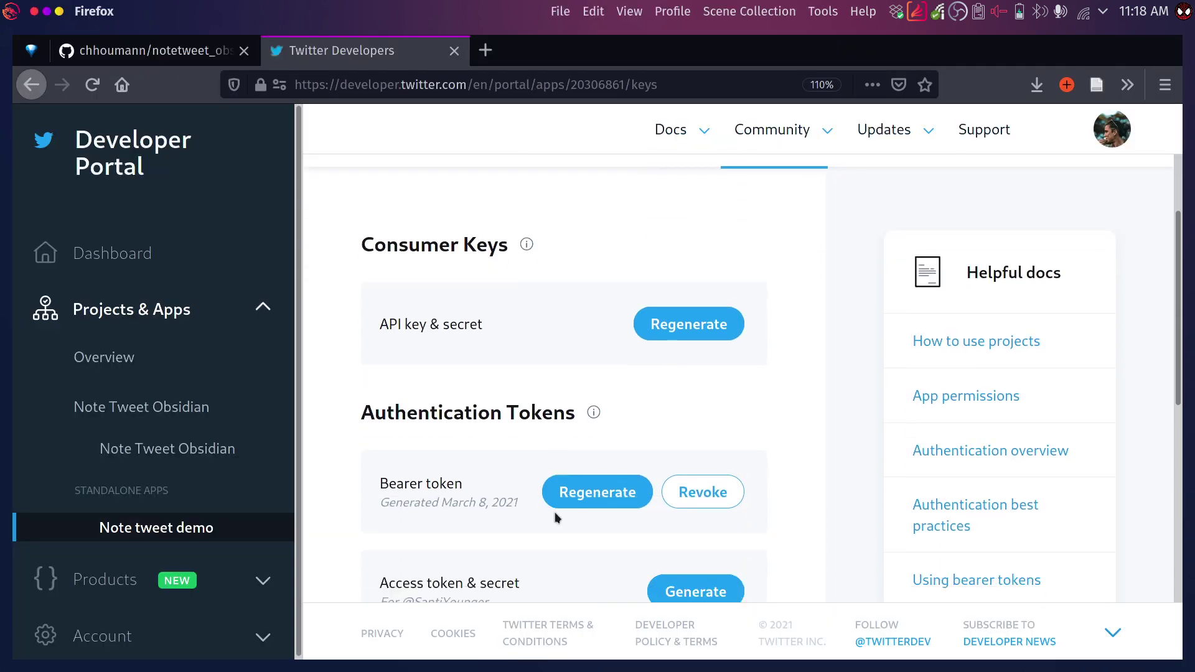
pyautogui.scroll(-1, 556, 519)
pyautogui.scroll(-3, 560, 379)
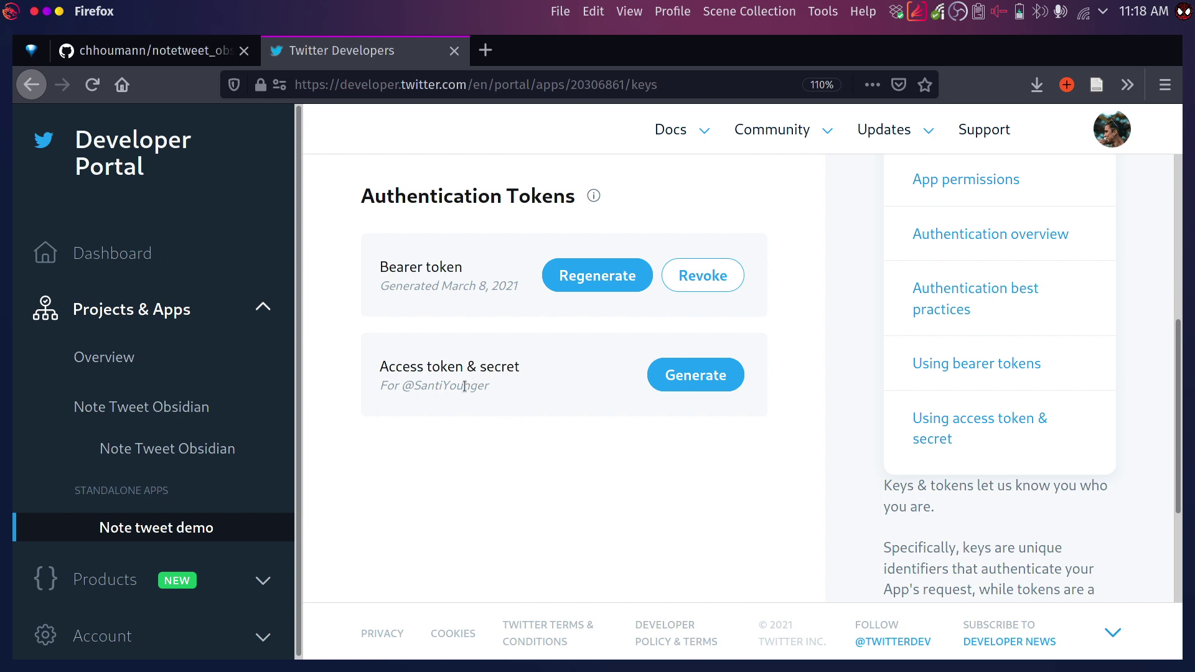
pyautogui.hotkey('alt', 'Tab')
pyautogui.scroll(-1, 683, 487)
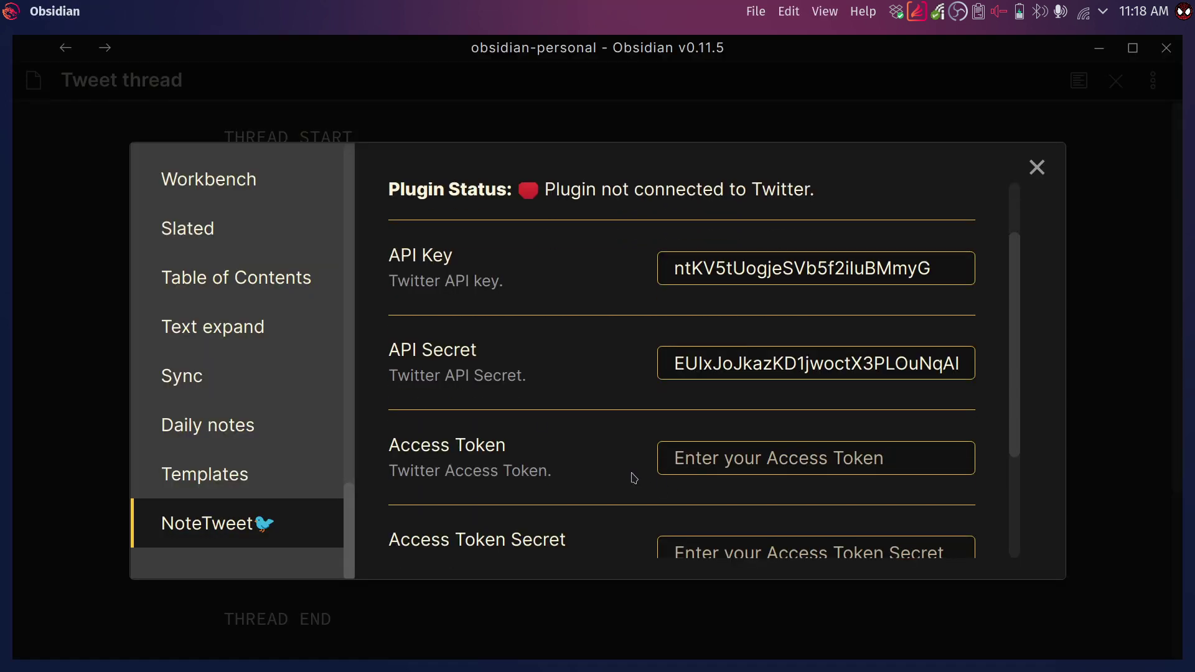
pyautogui.scroll(-3, 599, 490)
pyautogui.hotkey('alt', 'Tab')
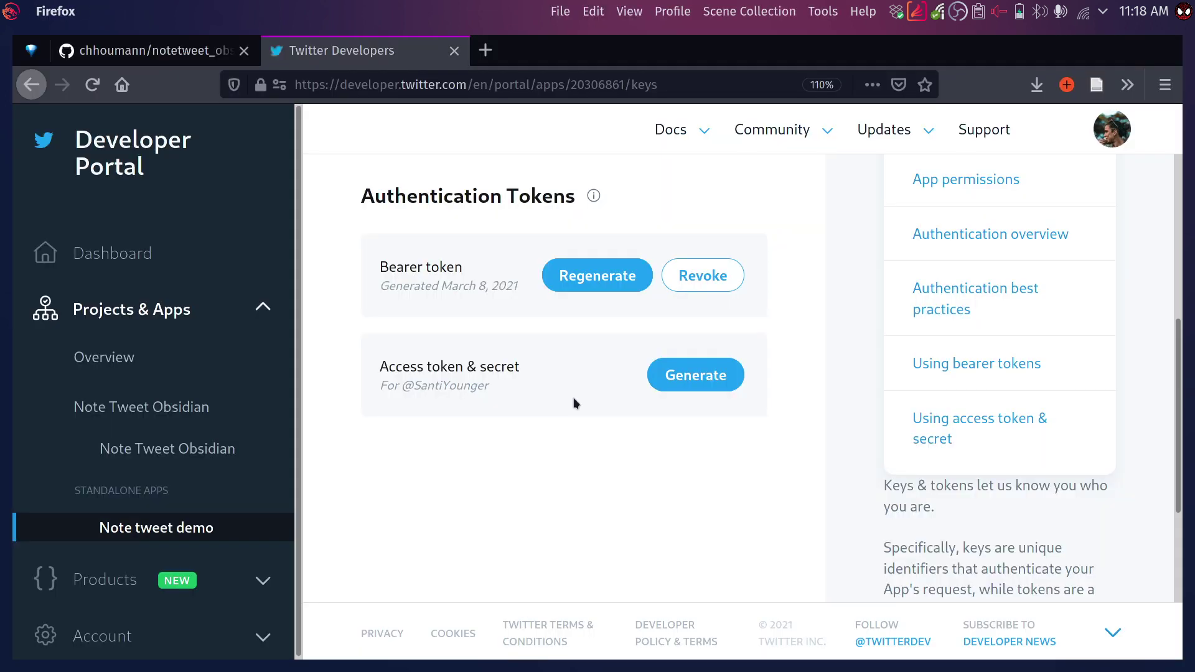
pyautogui.scroll(3, 585, 412)
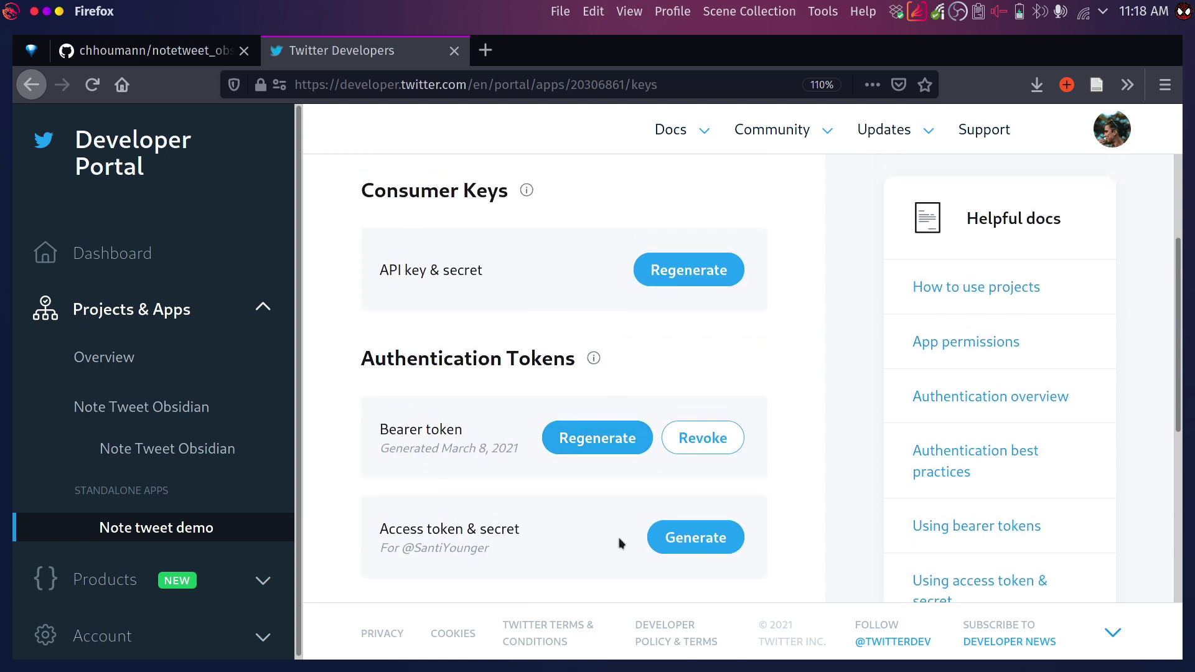
pyautogui.click(660, 537)
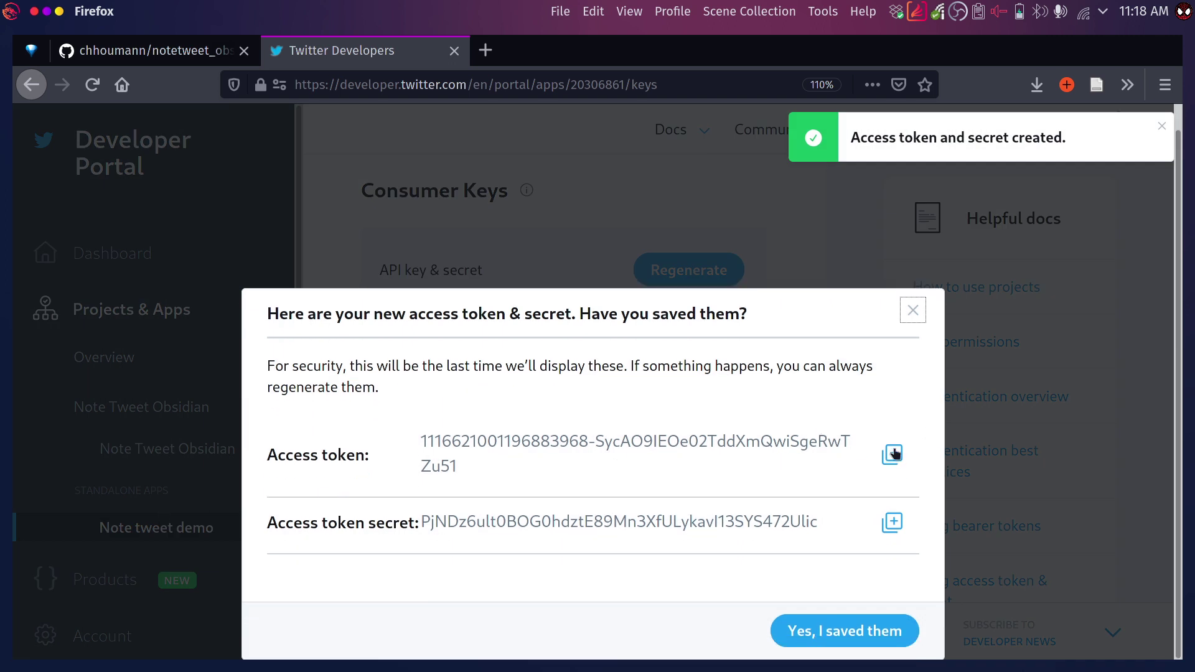
# Copy the new access token into NoteTweet's Access Token field
pyautogui.click(892, 456)
pyautogui.hotkey('alt', 'Tab')
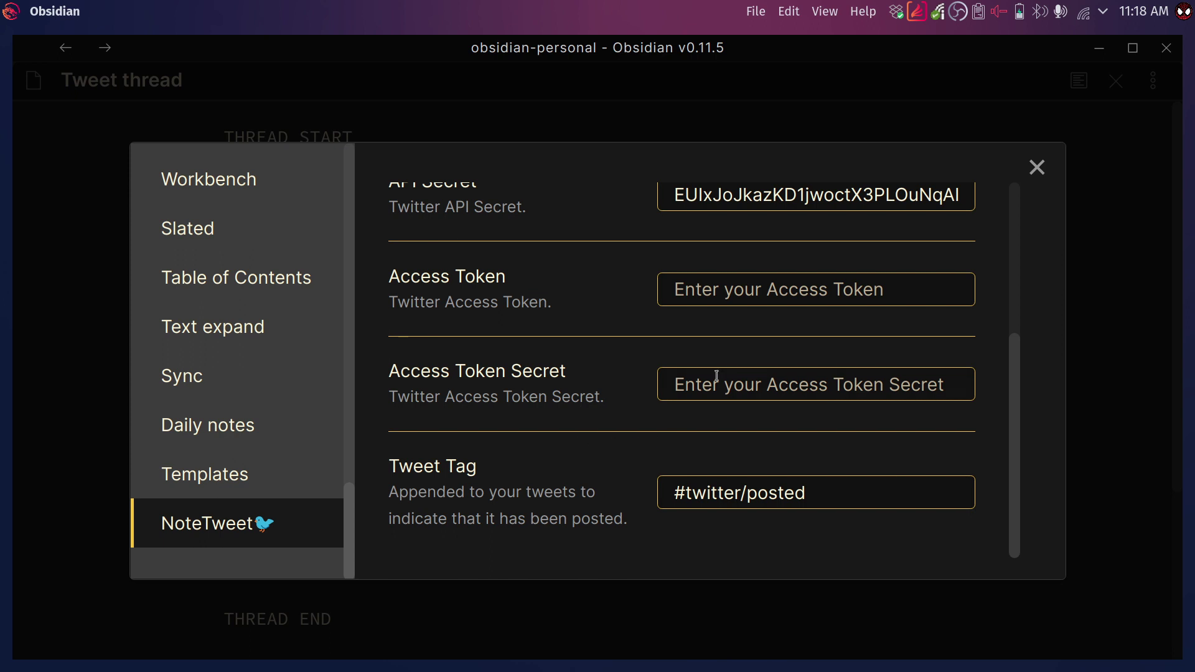
pyautogui.click(782, 290)
pyautogui.hotkey('ctrl', 'v')
pyautogui.hotkey('alt', 'Tab')
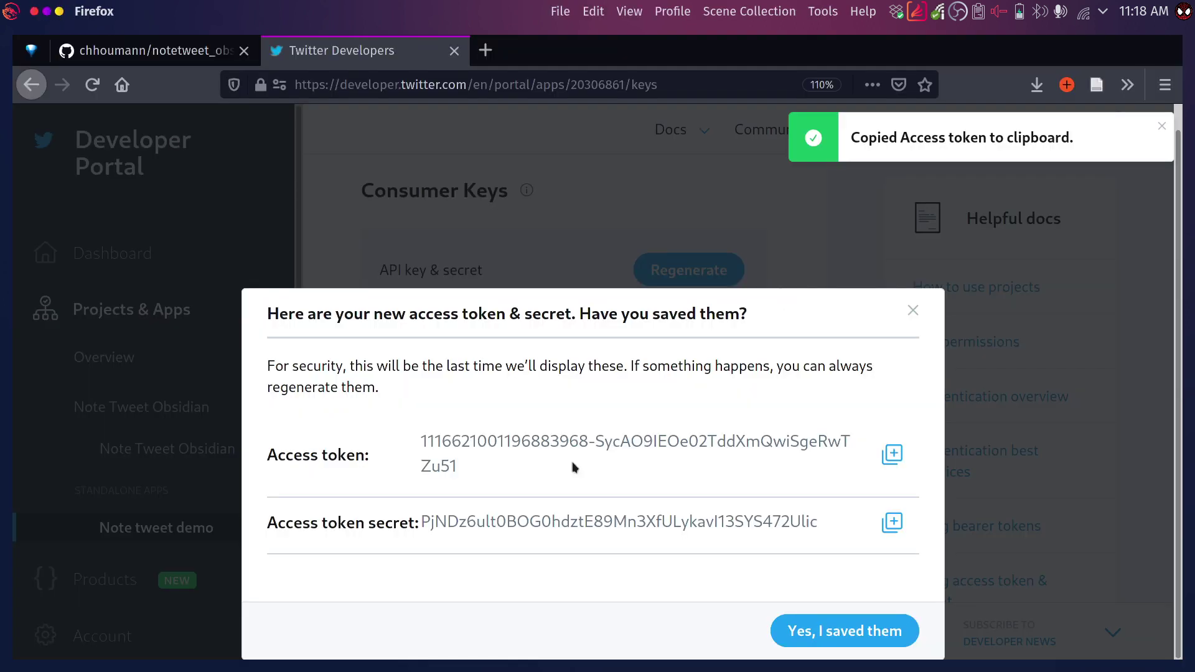
# Copy the secret into Access Token Secret, dismiss the token notice, and close the portal tab
pyautogui.click(892, 522)
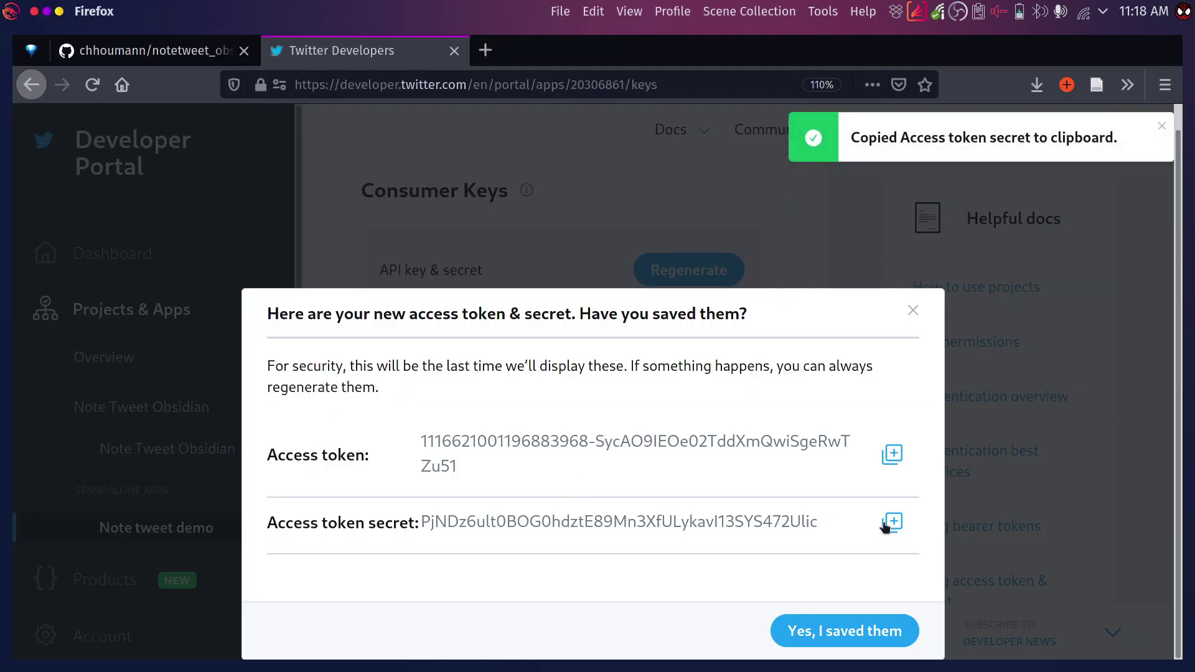
pyautogui.hotkey('alt', 'Tab')
pyautogui.hotkey('ctrl', 'v')
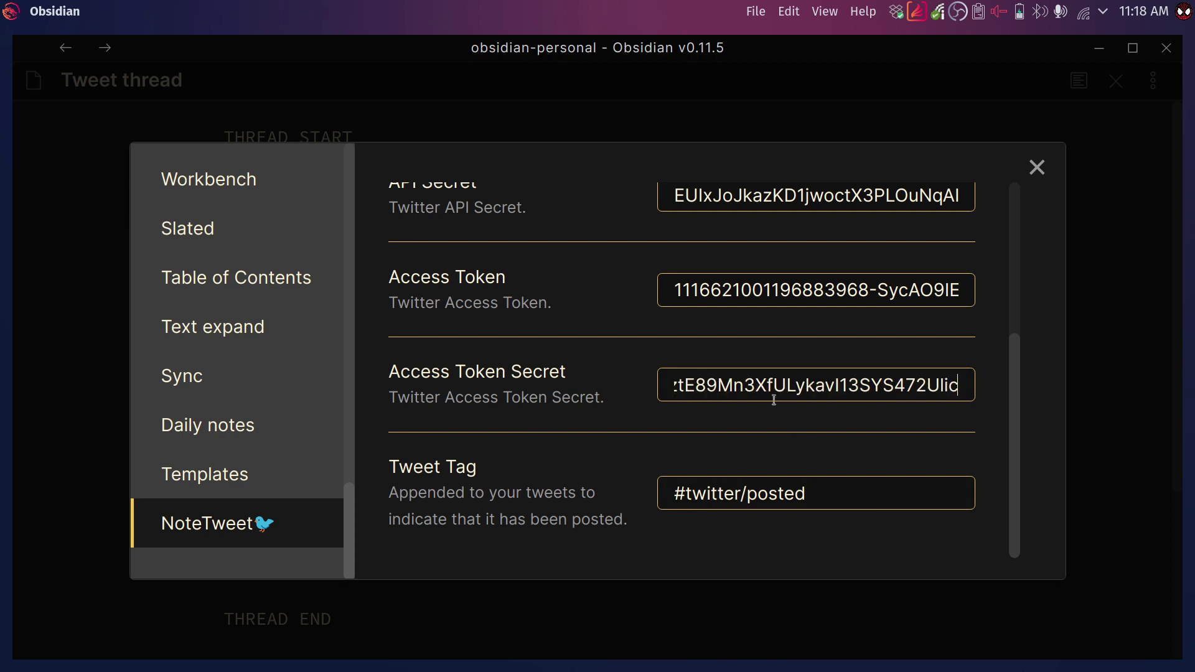
pyautogui.hotkey('alt', 'Tab')
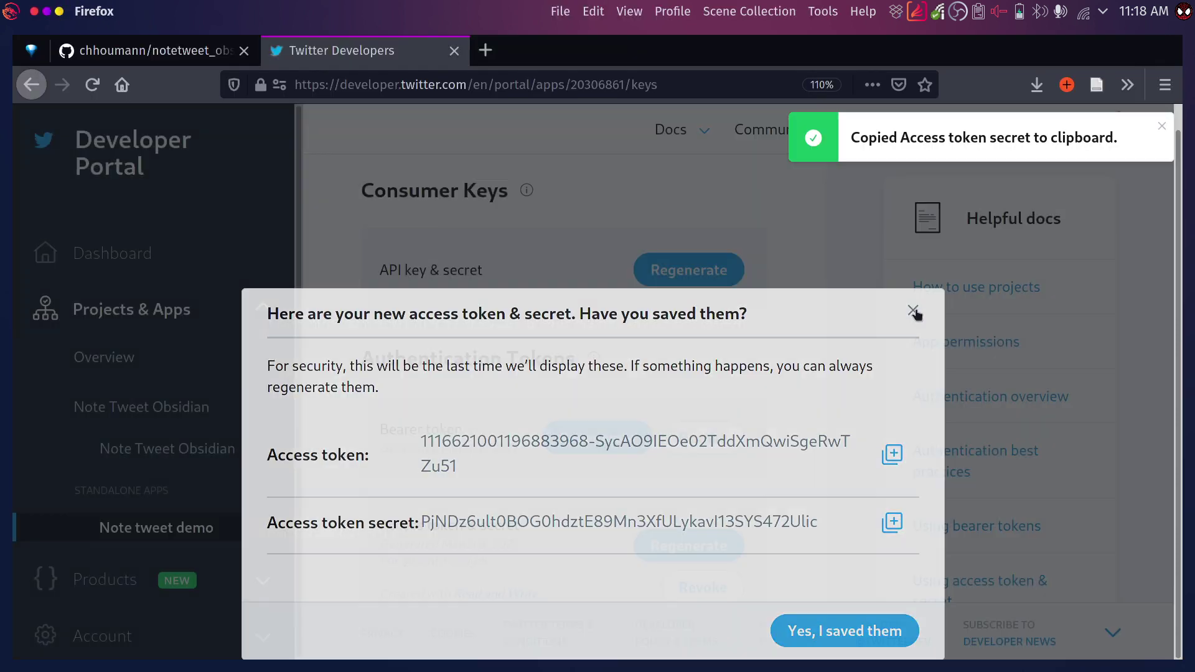
pyautogui.click(913, 310)
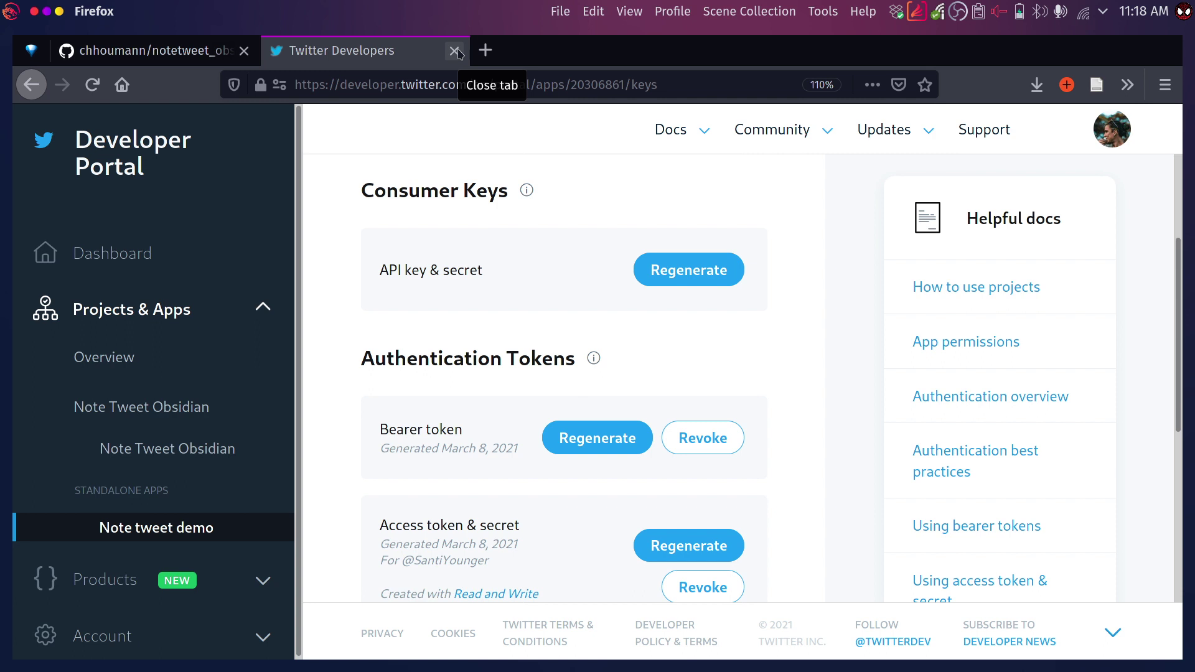
pyautogui.click(455, 51)
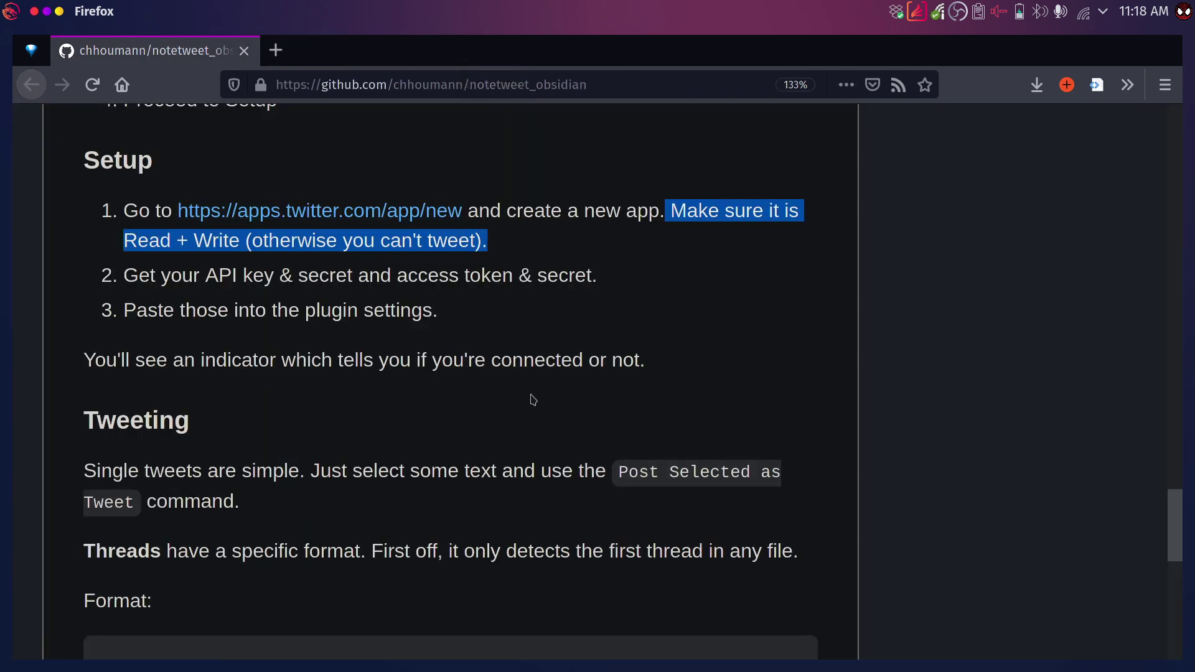
# Review the Plugin Status, API Secret, Access Token Secret and Tweet Tag values in NoteTweet settings
pyautogui.hotkey('alt', 'Tab')
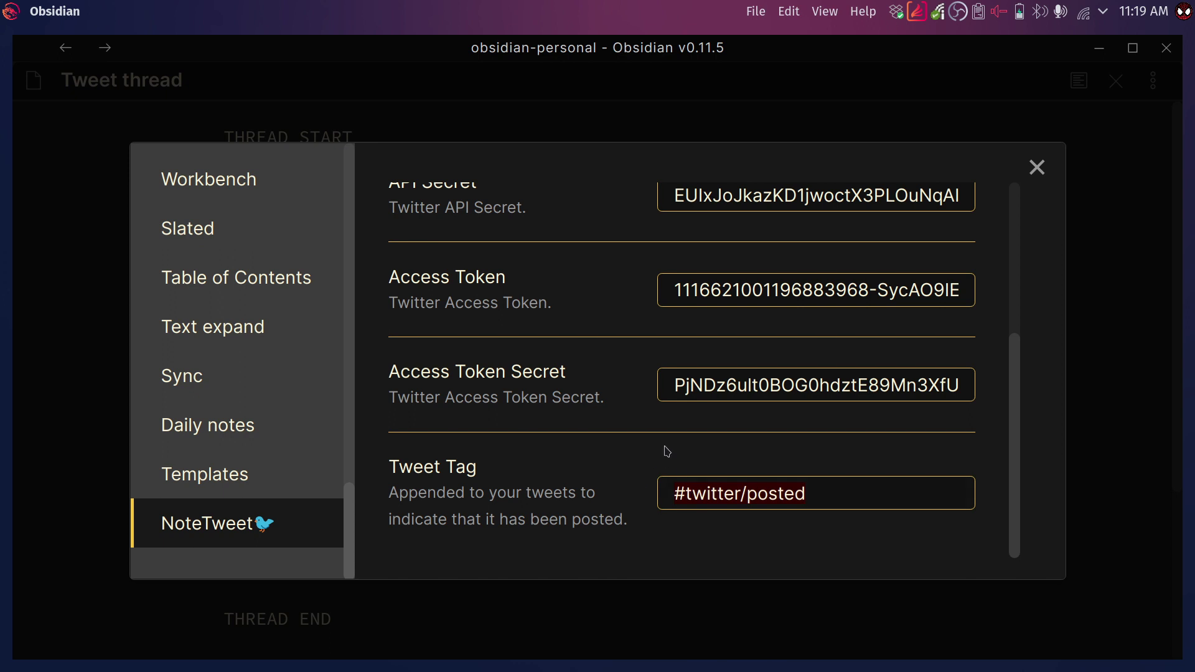
pyautogui.scroll(5, 614, 419)
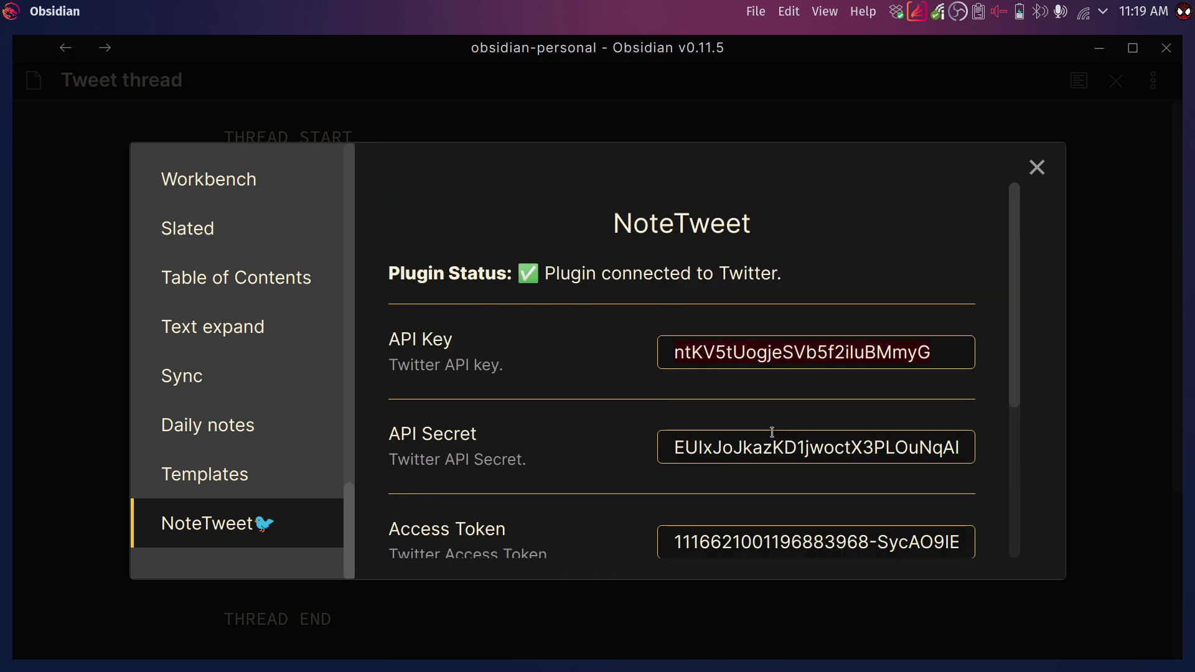
pyautogui.doubleClick(772, 439)
pyautogui.scroll(-3, 766, 523)
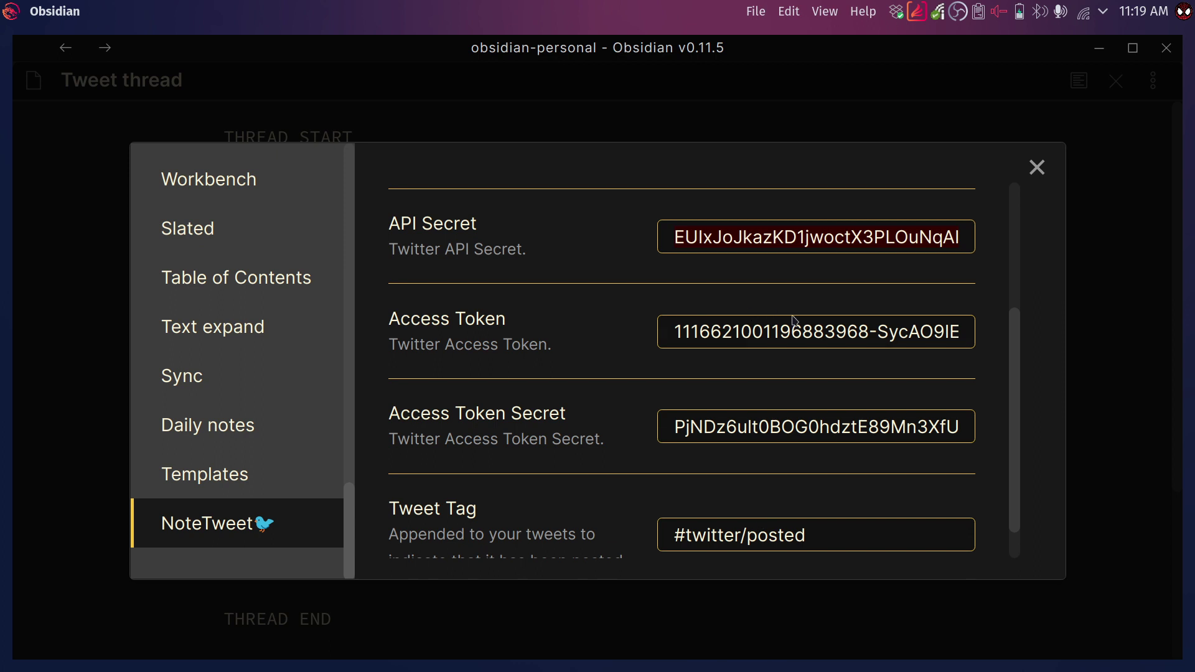
pyautogui.doubleClick(830, 426)
pyautogui.click(783, 534)
pyautogui.scroll(-1, 784, 534)
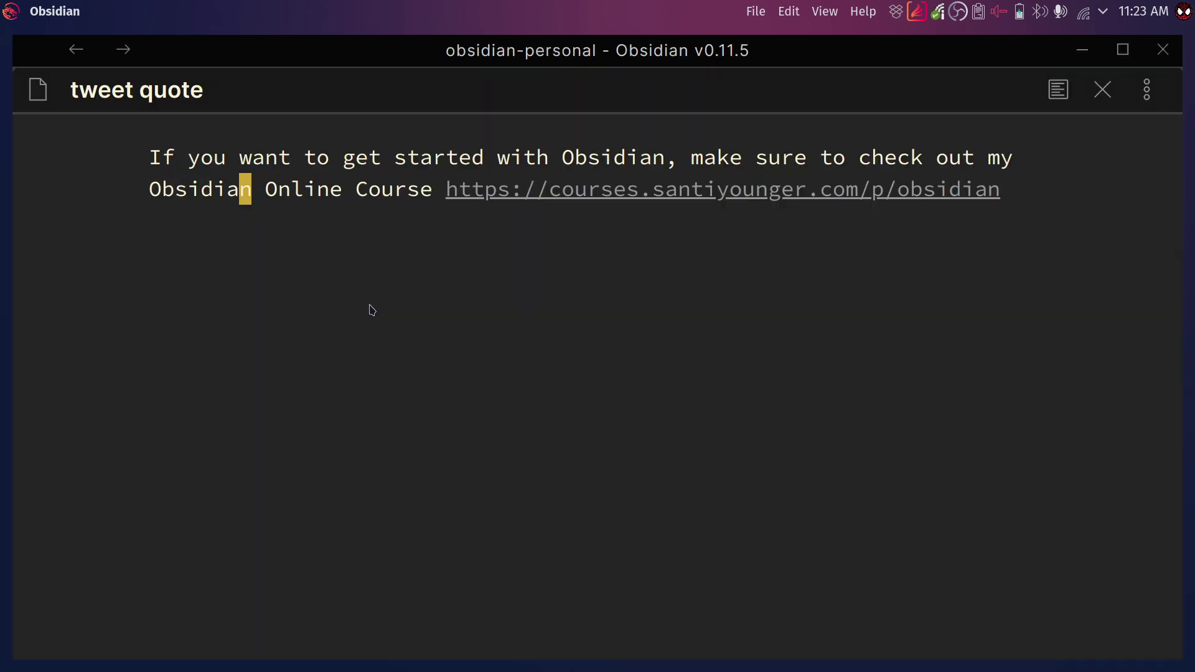
# Select the whole tweet quote note, run NoteTweet: Post Selected as Tweet, and open the posted tweet
pyautogui.hotkey('ctrl', 'a')
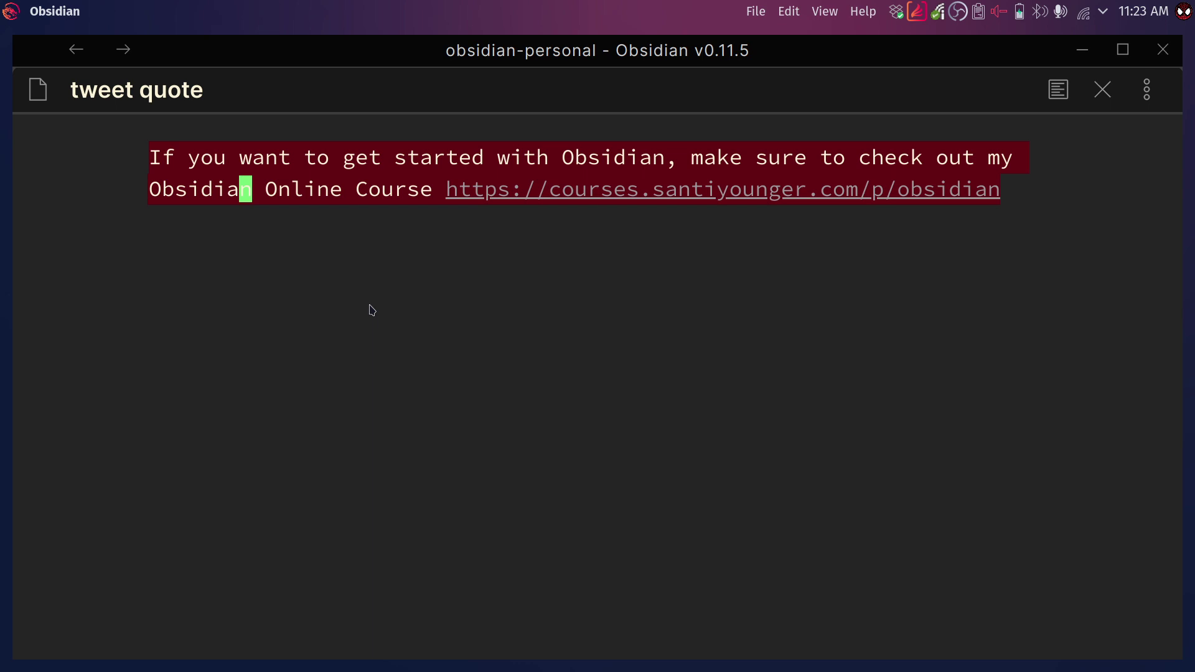
pyautogui.hotkey('ctrl', 'p')
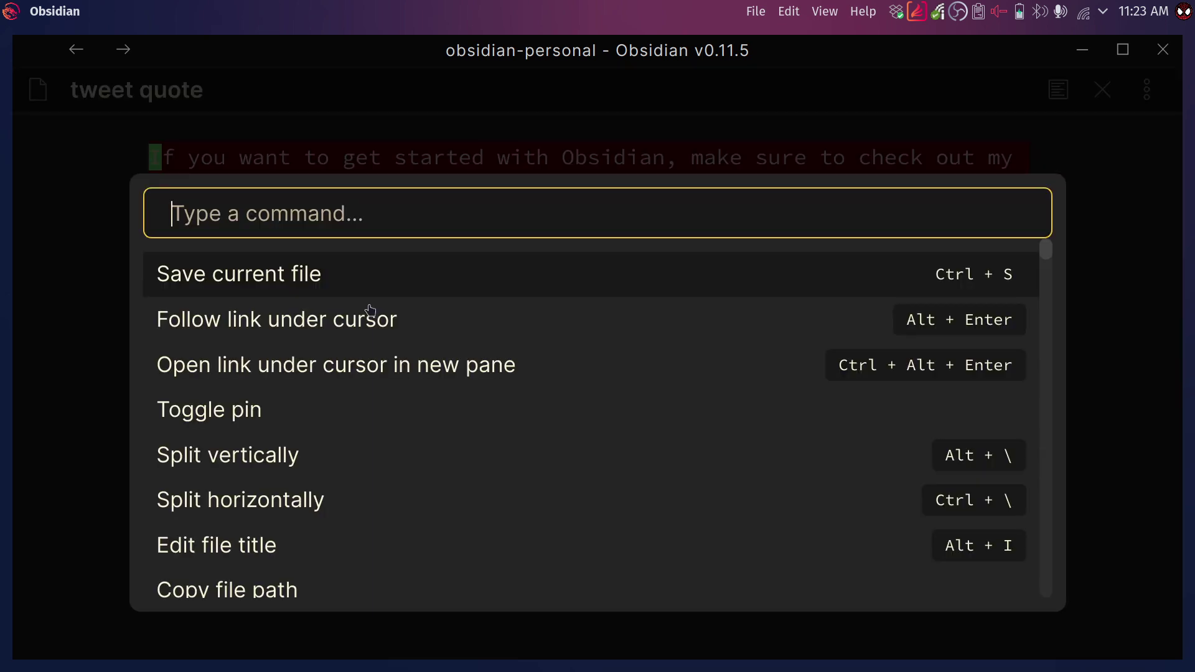
pyautogui.write('twee')
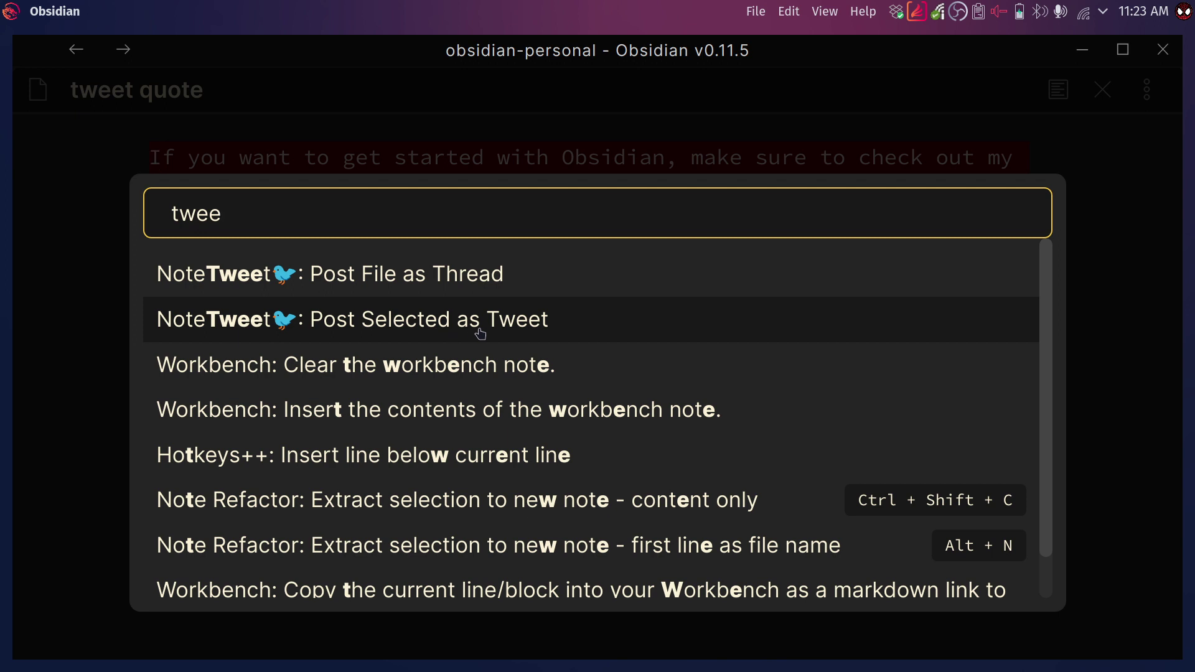
pyautogui.click(482, 333)
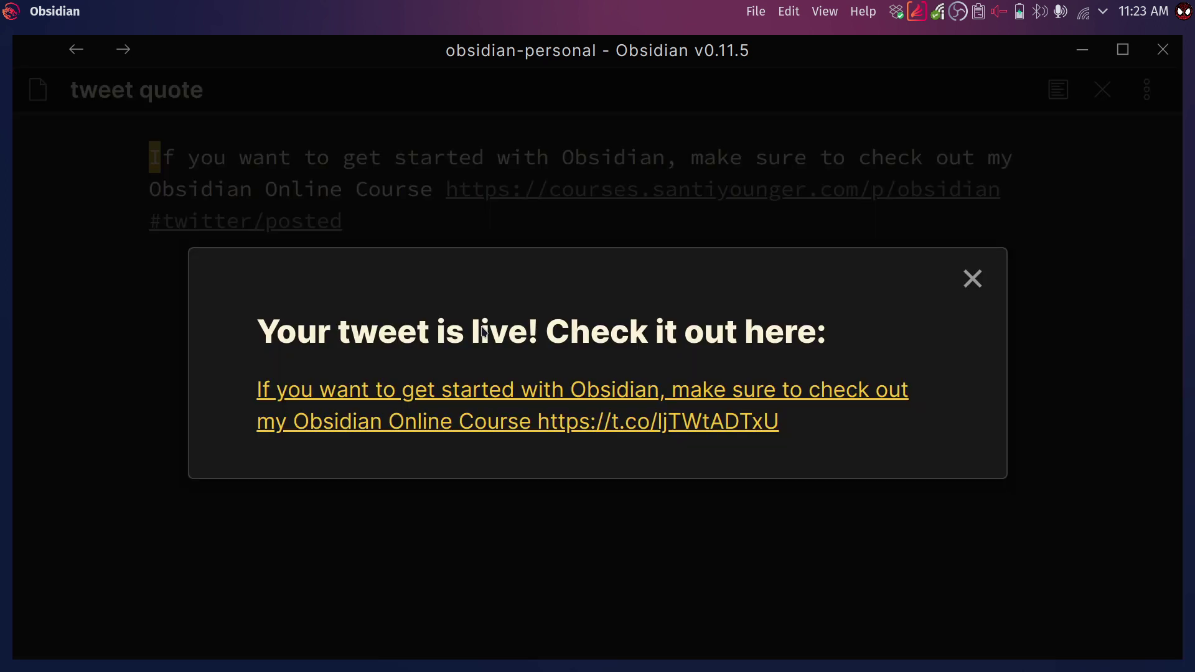
pyautogui.click(555, 399)
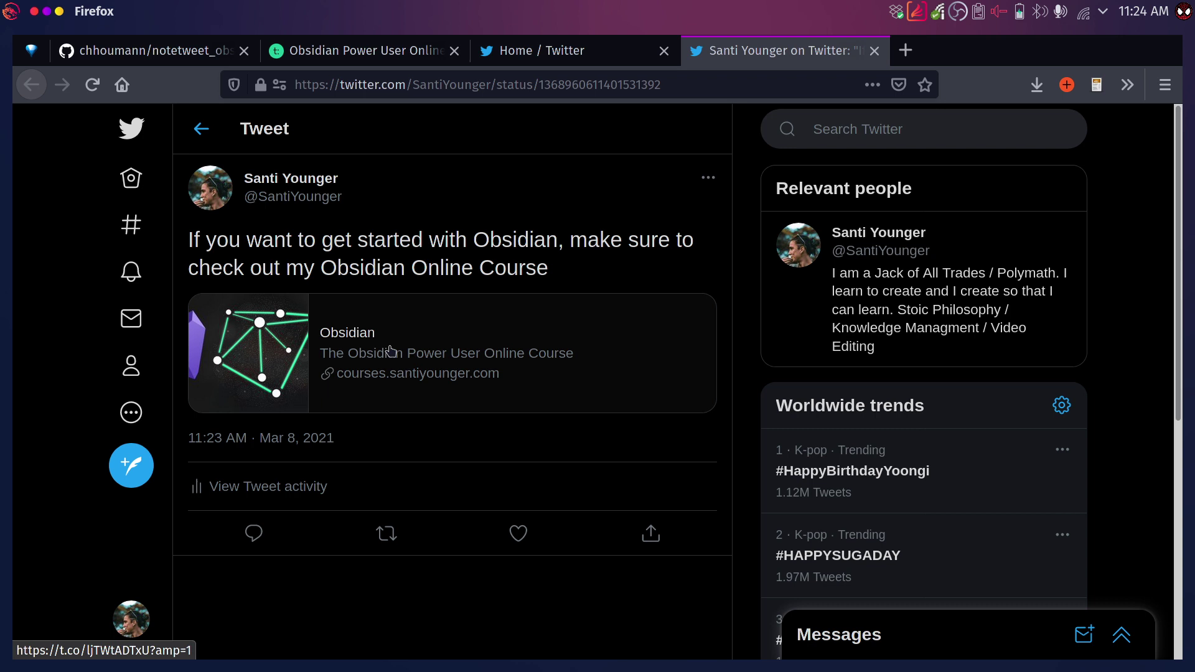
# Follow the tweet's link card to the Obsidian Power User Online Course page, then return to Obsidian
pyautogui.click(391, 351)
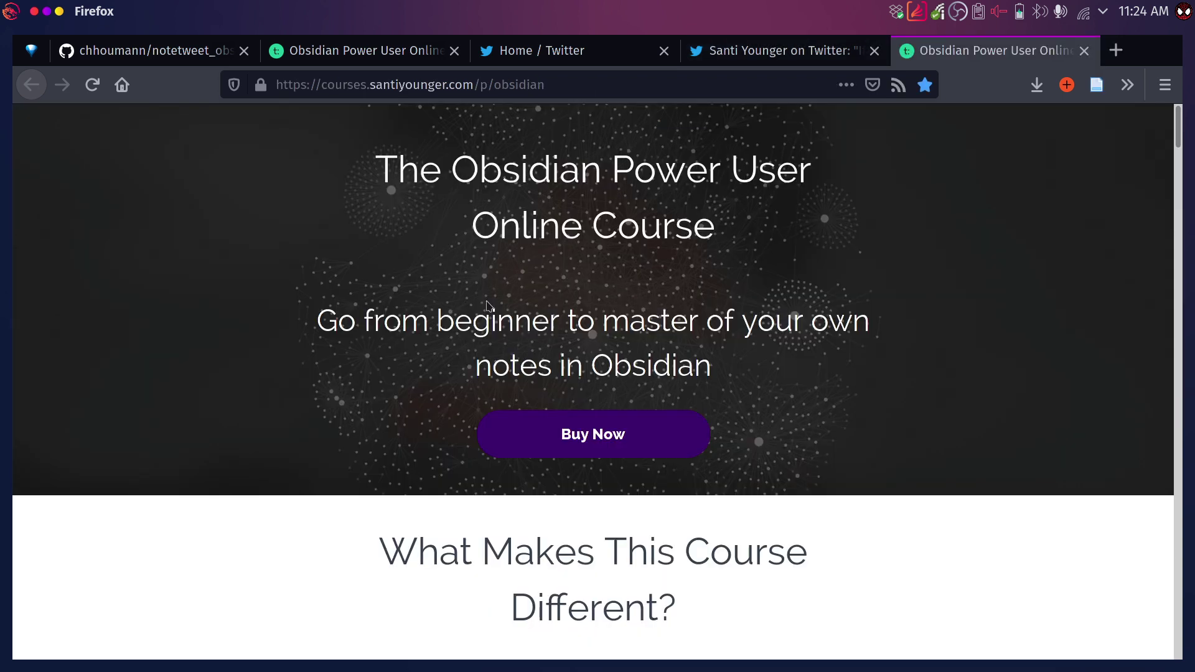
pyautogui.scroll(-15, 498, 346)
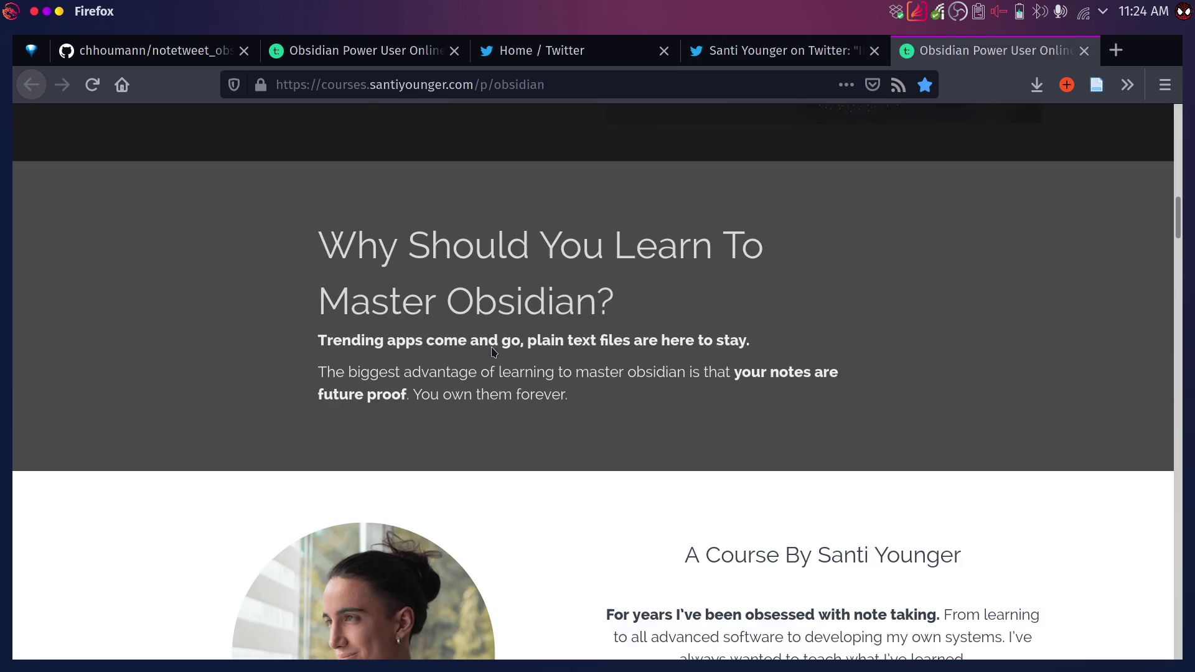
pyautogui.scroll(-14, 492, 353)
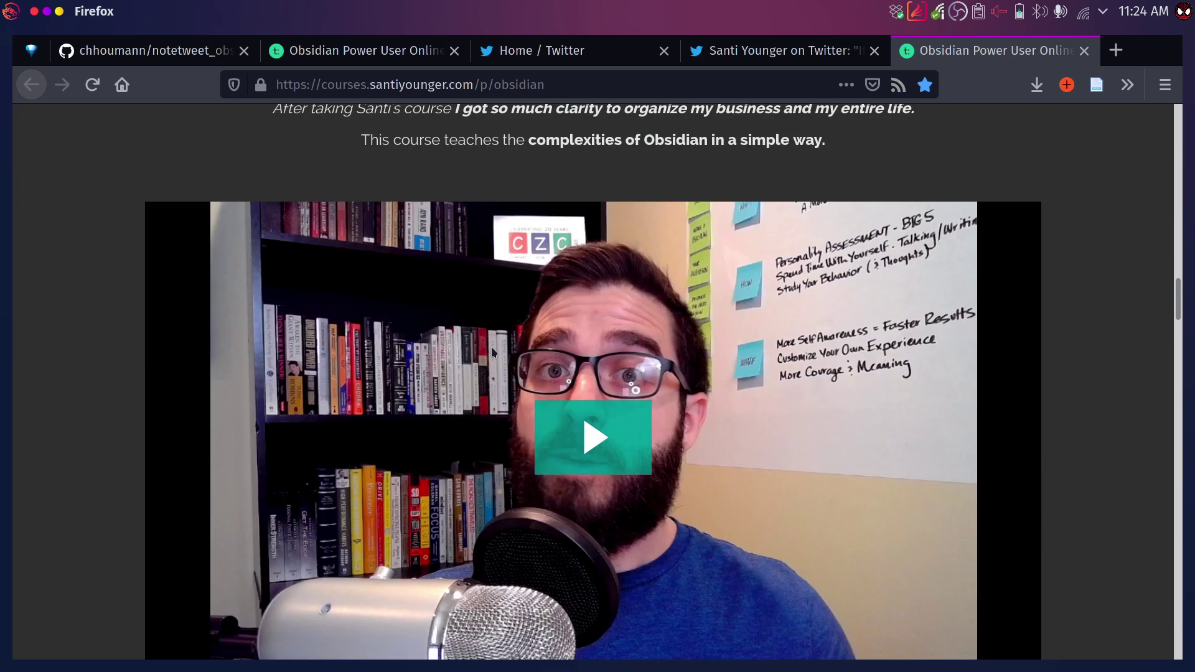
pyautogui.scroll(-10, 414, 477)
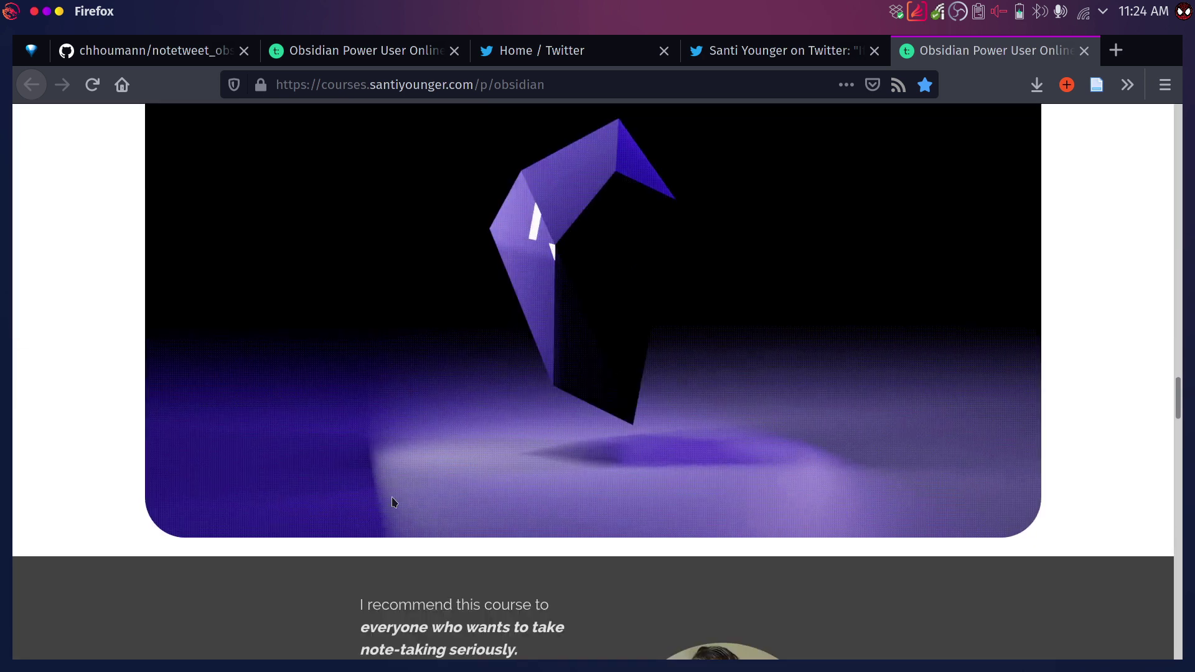
pyautogui.scroll(3, 393, 502)
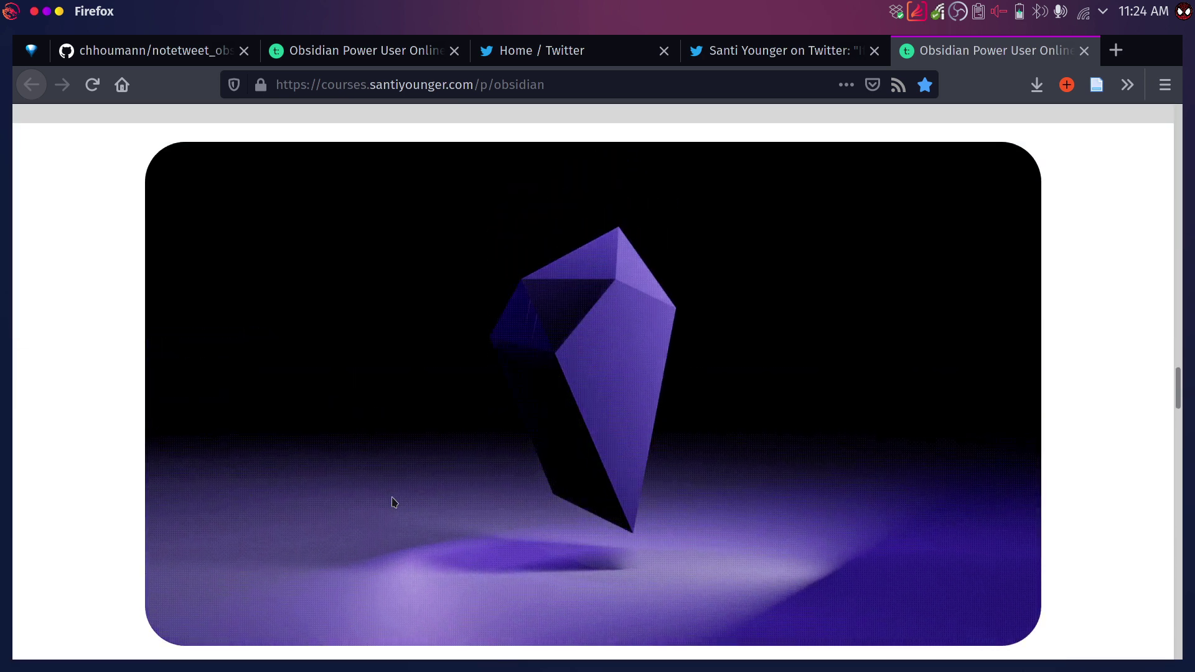
pyautogui.hotkey('alt', 'Tab')
pyautogui.click(515, 549)
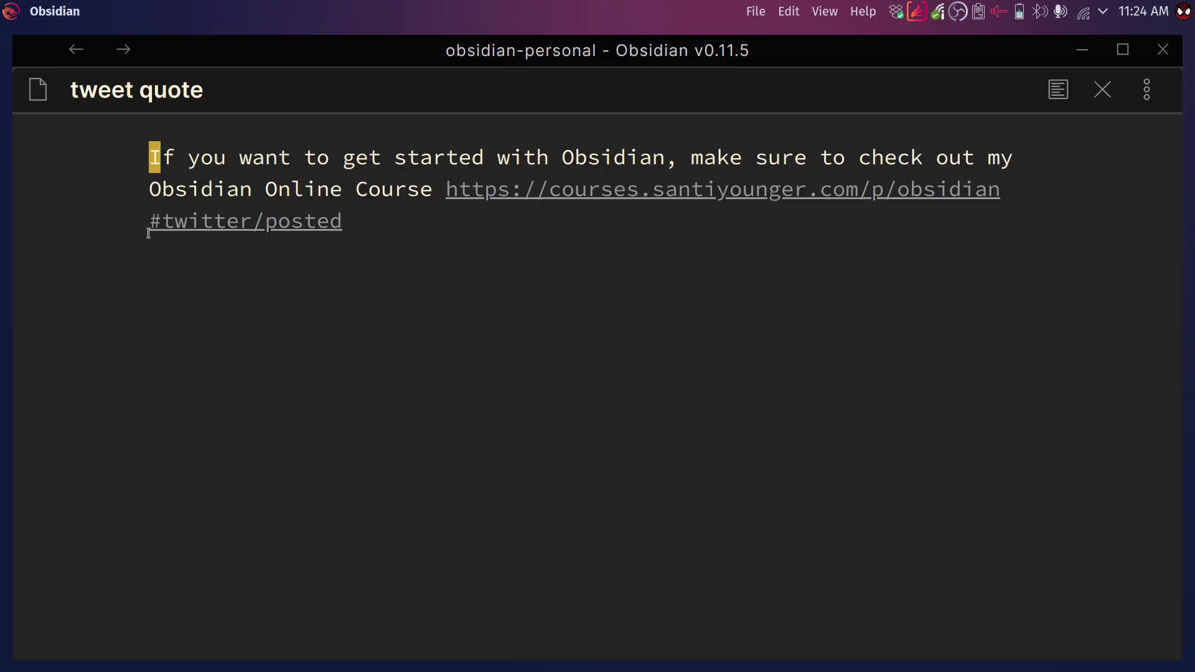
pyautogui.moveTo(148, 233); pyautogui.dragTo(361, 229)
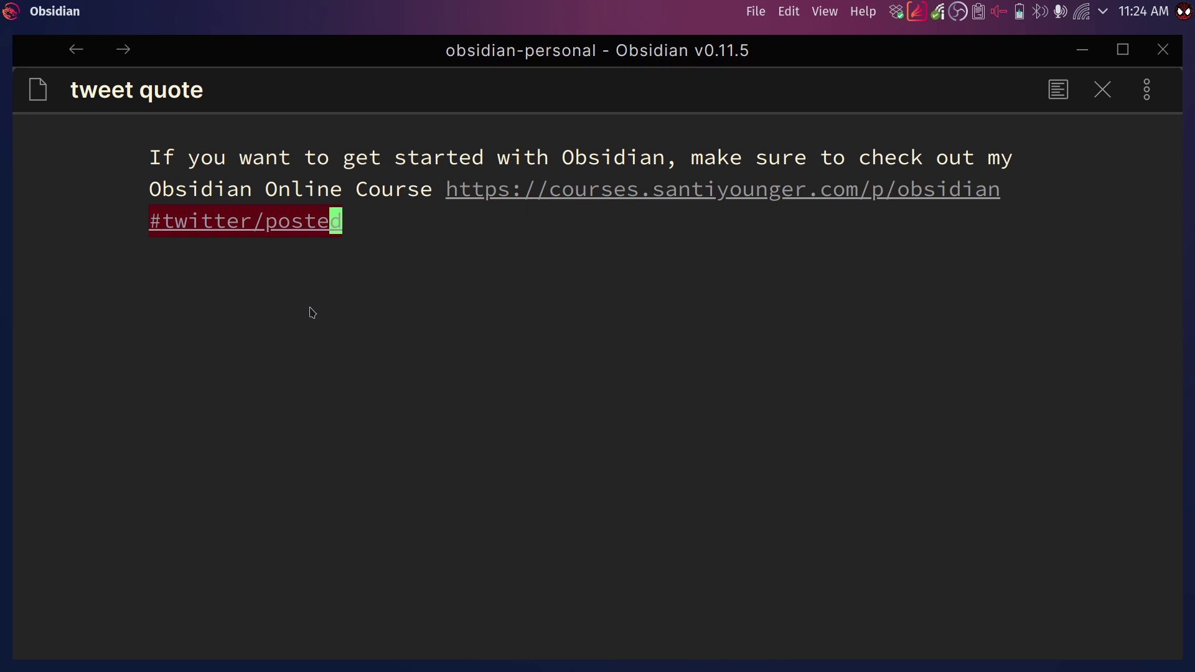
pyautogui.hotkey('alt', 'Tab')
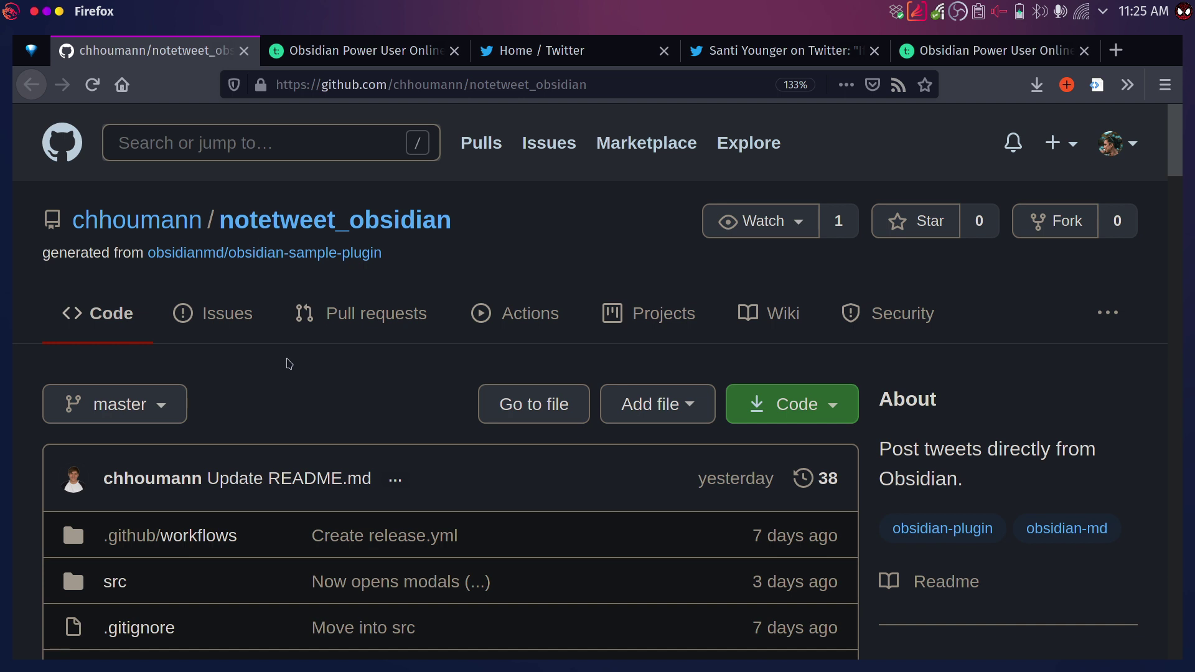
pyautogui.hotkey('alt', 'Tab')
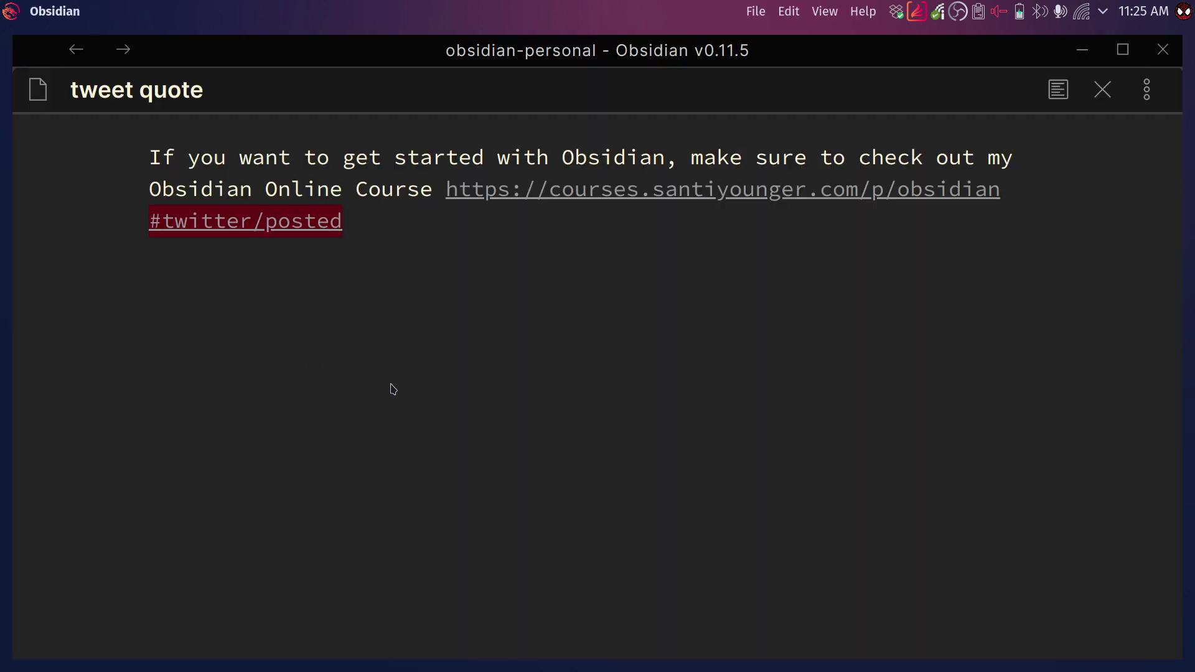